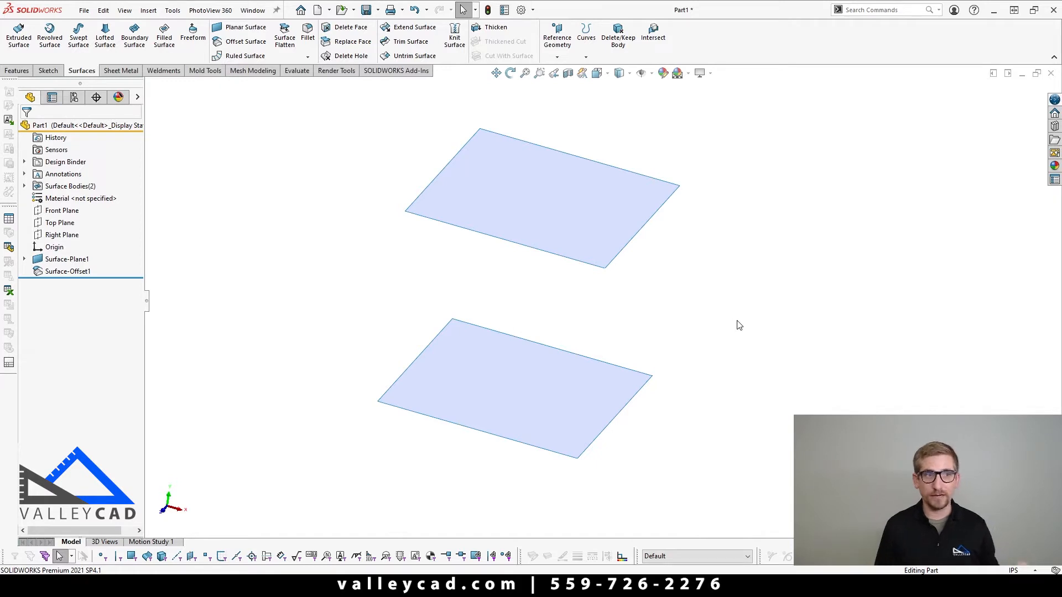
# Examine the upper planar surface and the offset surface below it, including the offset distance and the side length
pyautogui.click(73, 260)
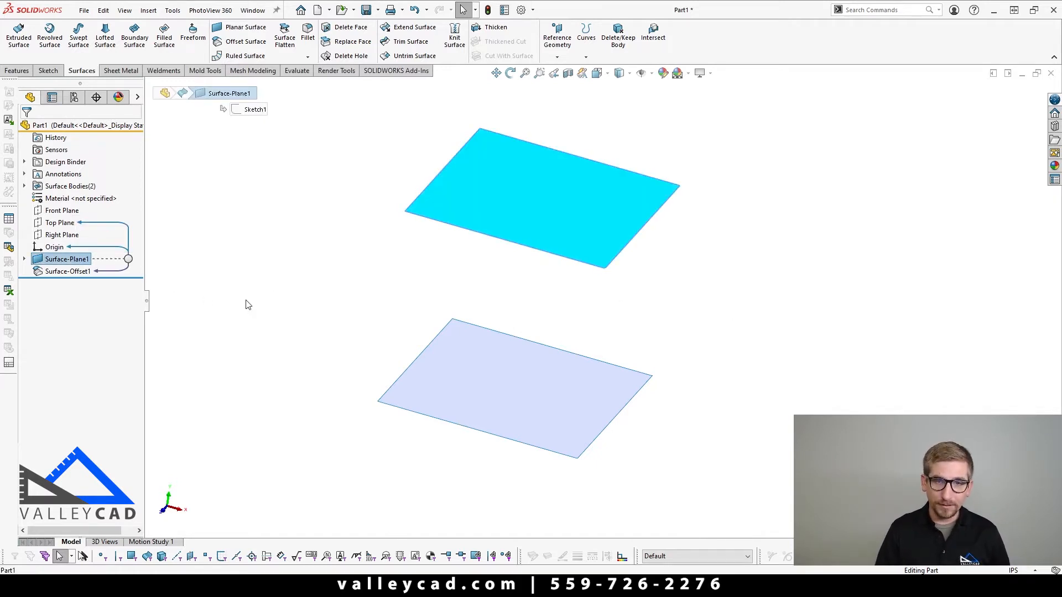
pyautogui.click(60, 272)
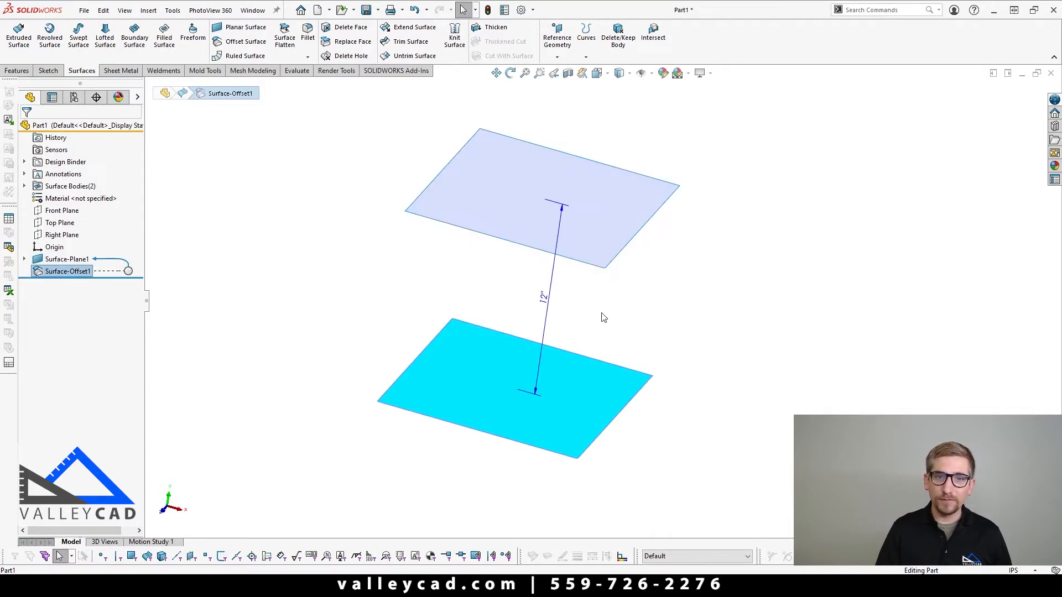
pyautogui.moveTo(603, 316)
pyautogui.mouseDown(button='middle')
pyautogui.moveTo(595, 283)
pyautogui.moveTo(595, 335)
pyautogui.mouseUp(button='middle')
pyautogui.click(467, 194)
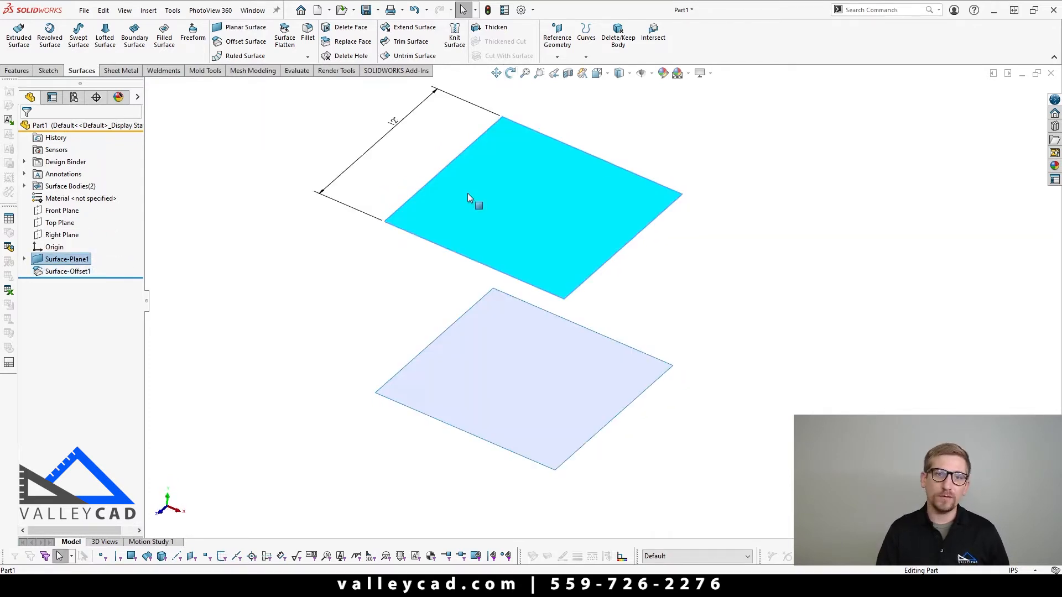
pyautogui.moveTo(453, 191); pyautogui.dragTo(453, 236, button='middle')
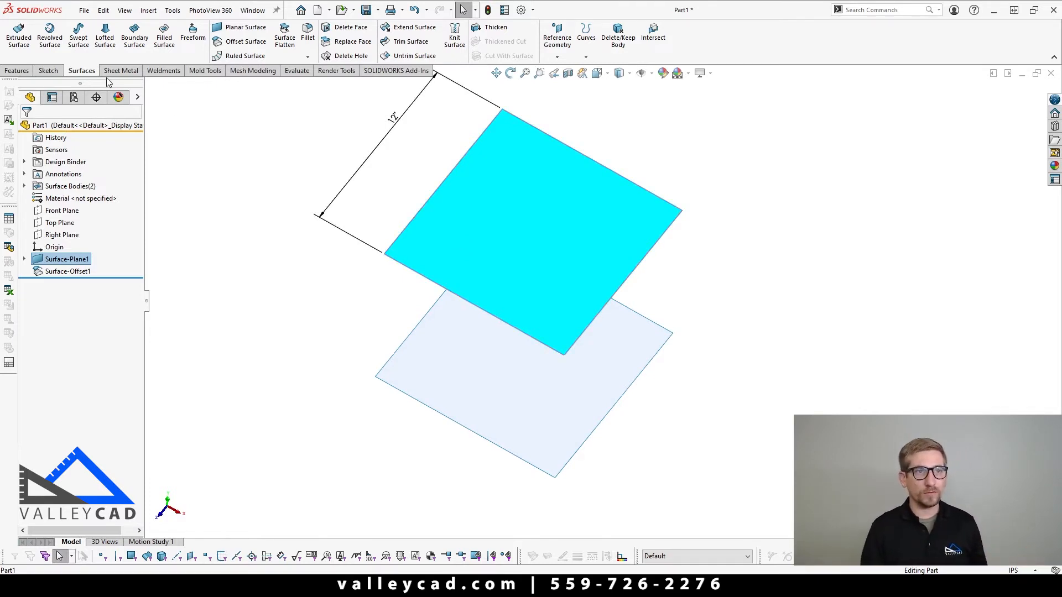
pyautogui.click(295, 174)
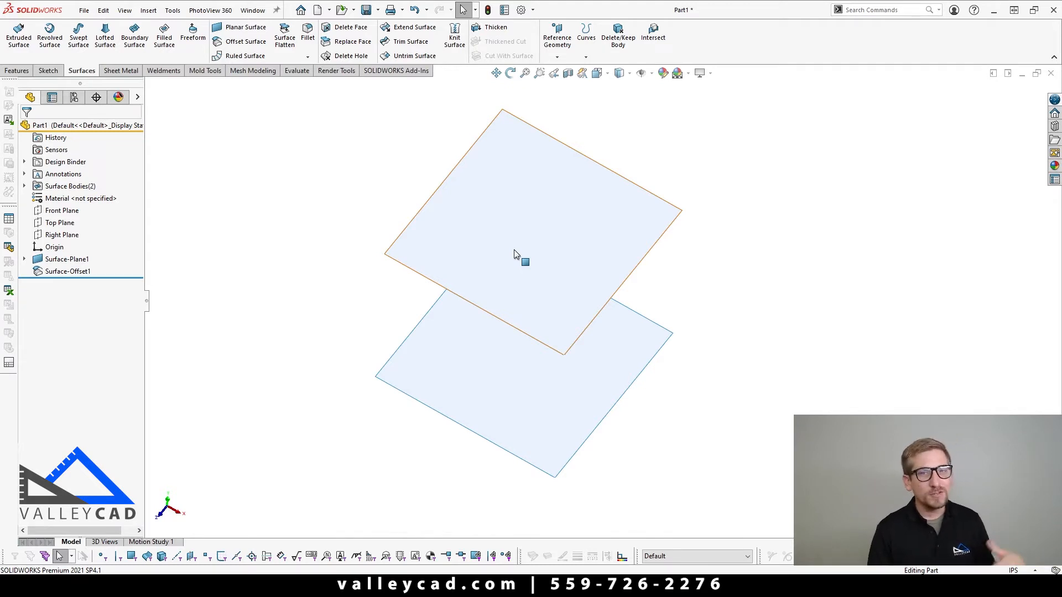
# Start a sketch on the upper surface and draw a circle near its upper-left corner, enlarging it to about 2.85 in diameter
pyautogui.click(508, 231)
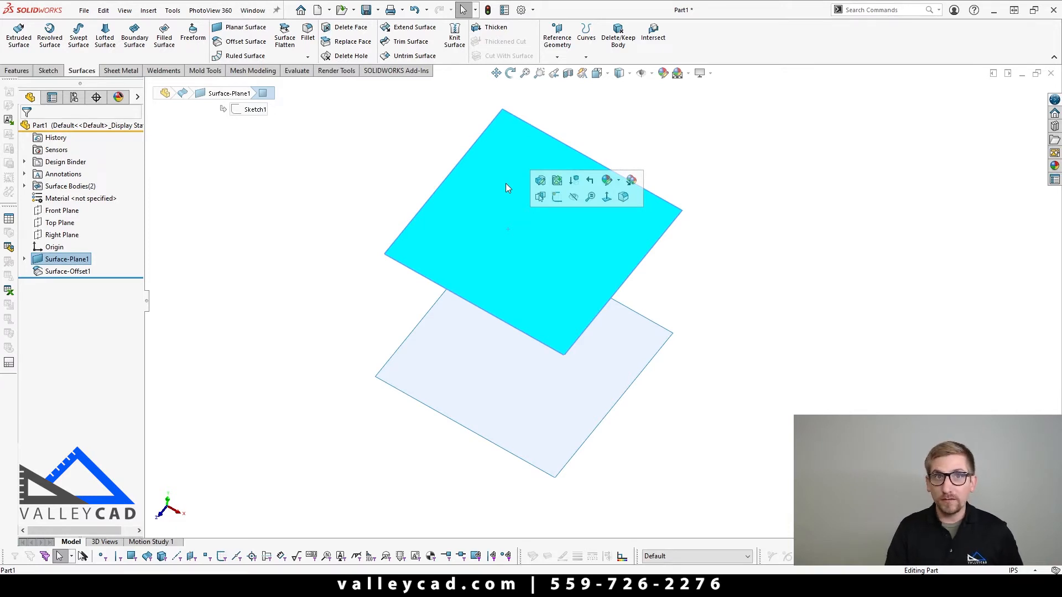
pyautogui.click(557, 198)
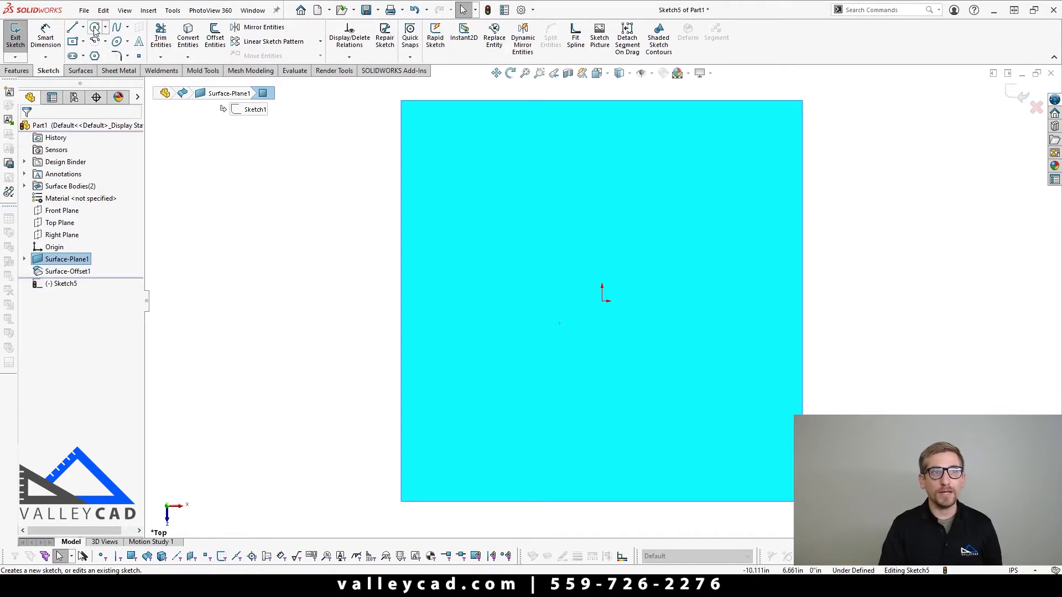
pyautogui.click(95, 27)
pyautogui.click(489, 187)
pyautogui.click(516, 216)
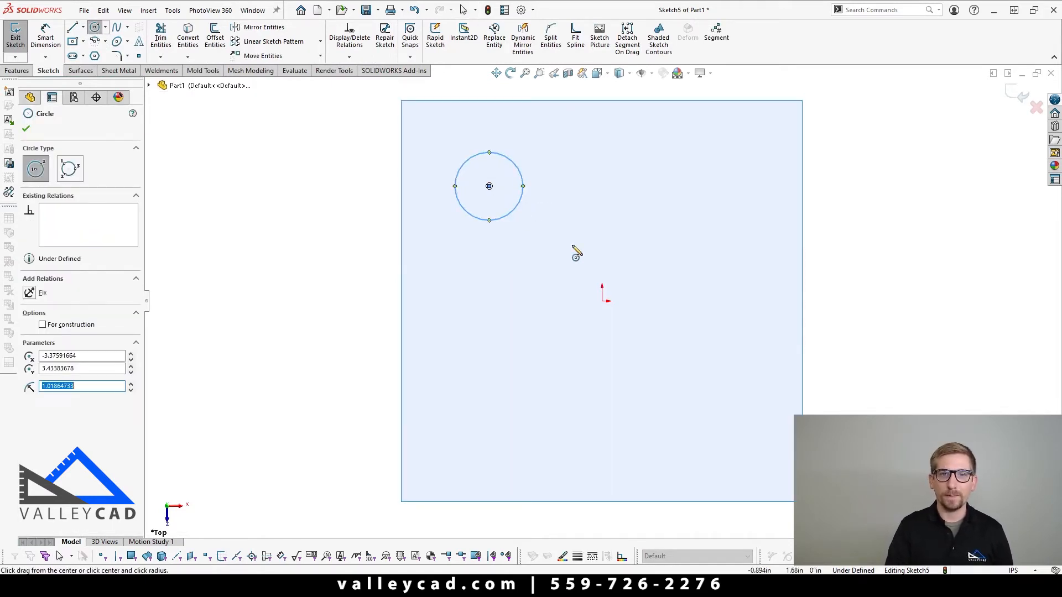
pyautogui.rightClick(573, 251)
pyautogui.click(587, 252)
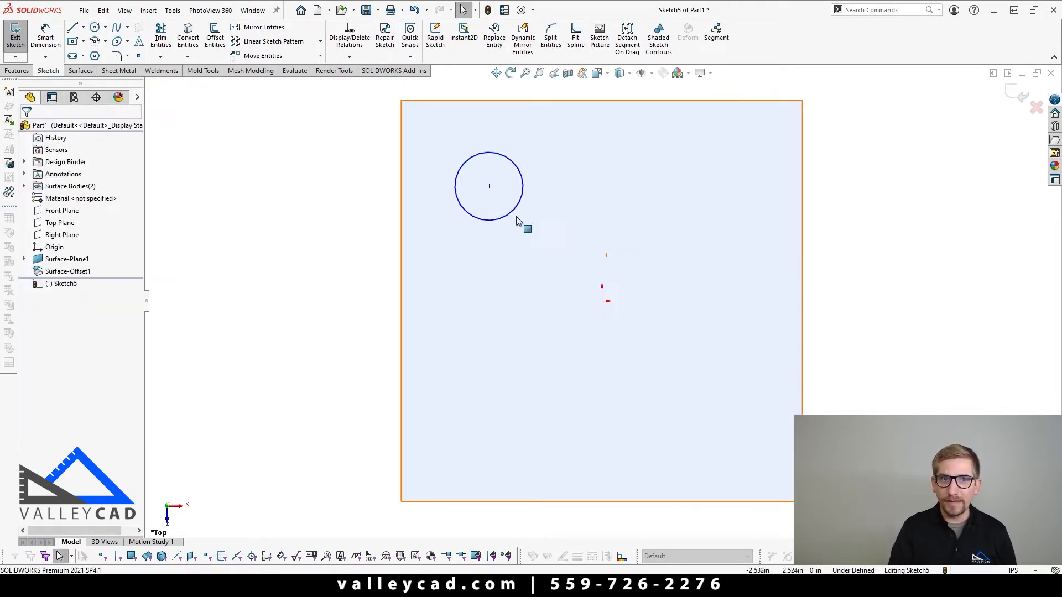
pyautogui.click(479, 152)
pyautogui.moveTo(477, 151); pyautogui.dragTo(450, 142)
pyautogui.click(247, 144)
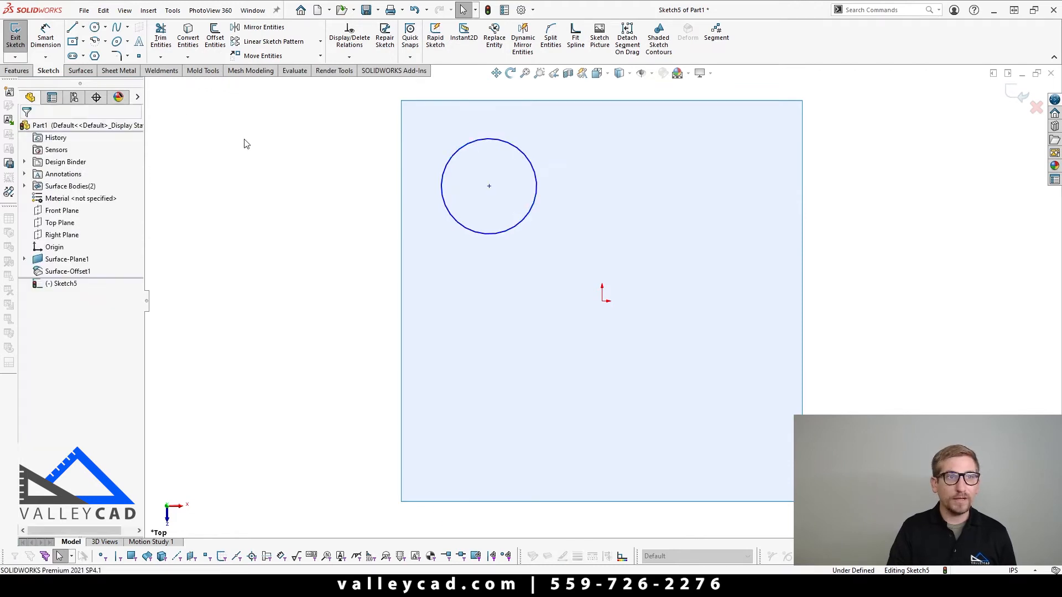
# Dimension the circle's diameter as 3 in
pyautogui.click(45, 34)
pyautogui.click(480, 233)
pyautogui.click(278, 239)
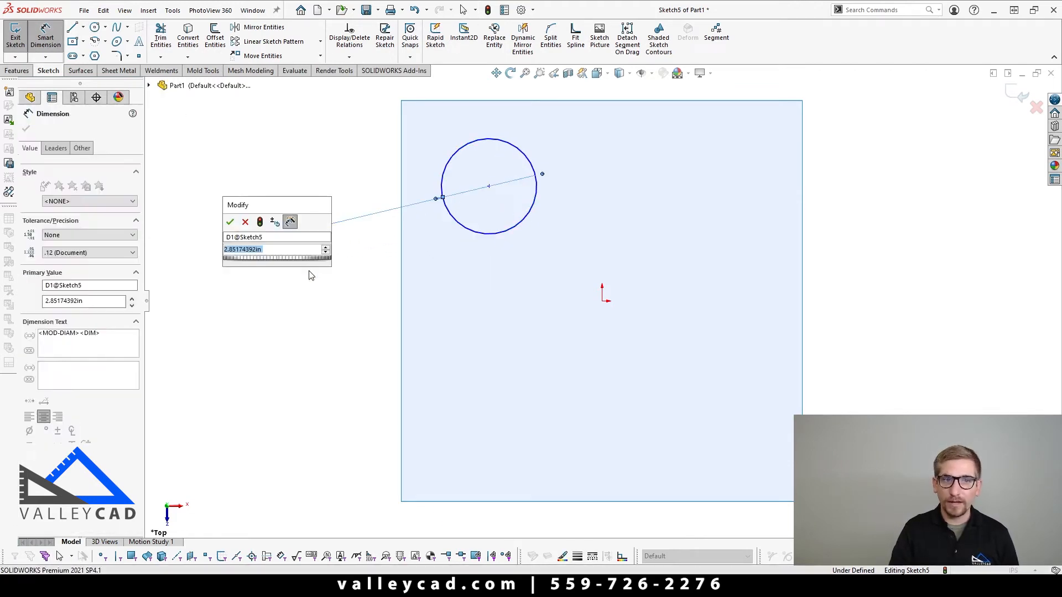
pyautogui.write('3')
pyautogui.press('Return')
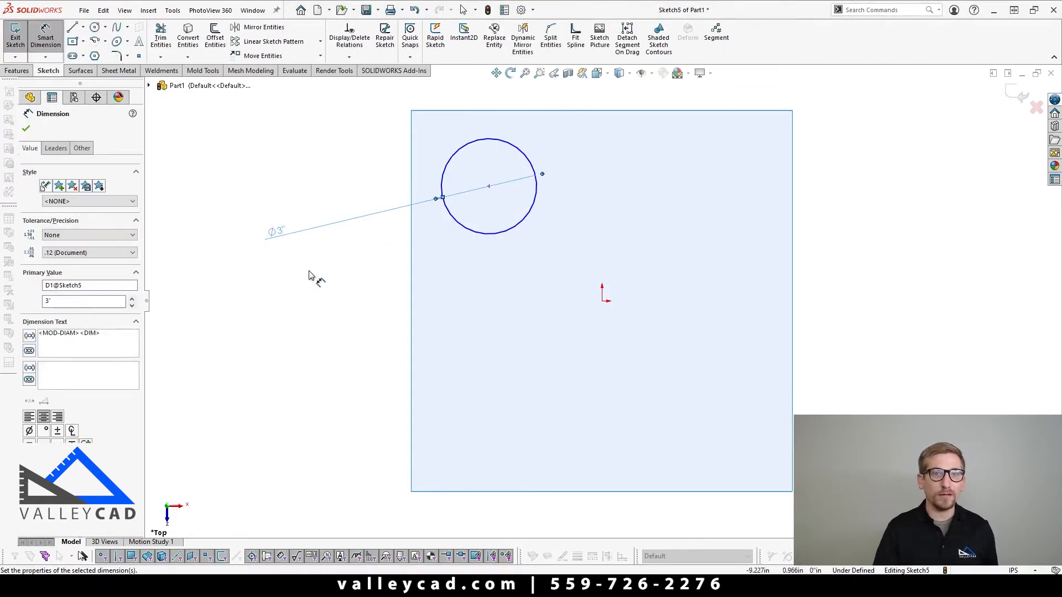
# Dimension the circle's centre 2.5 in from the surface's left edge
pyautogui.click(473, 233)
pyautogui.click(412, 223)
pyautogui.click(340, 183)
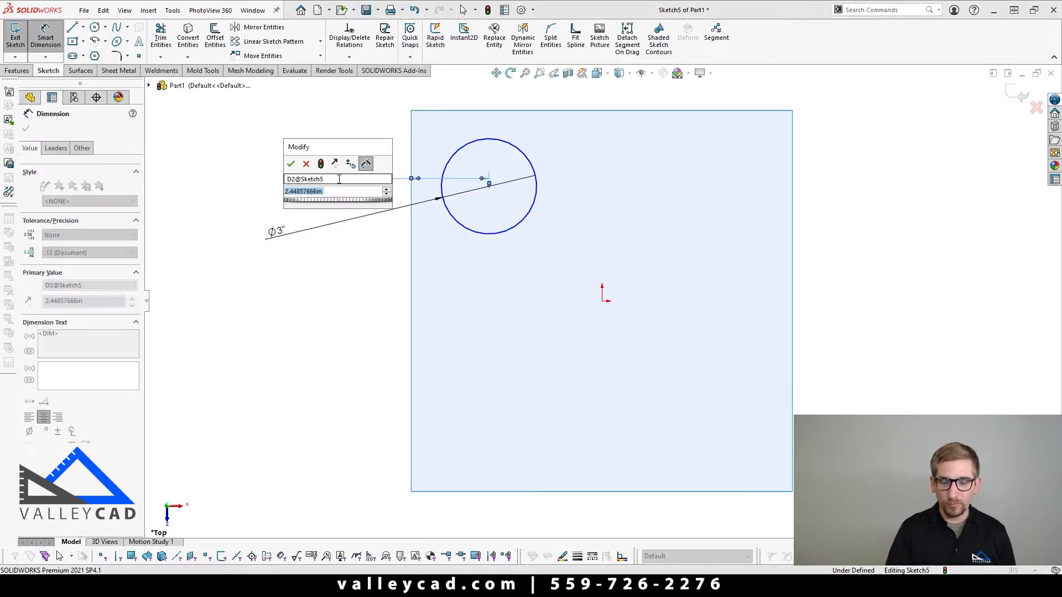
pyautogui.write('2.5')
pyautogui.press('Return')
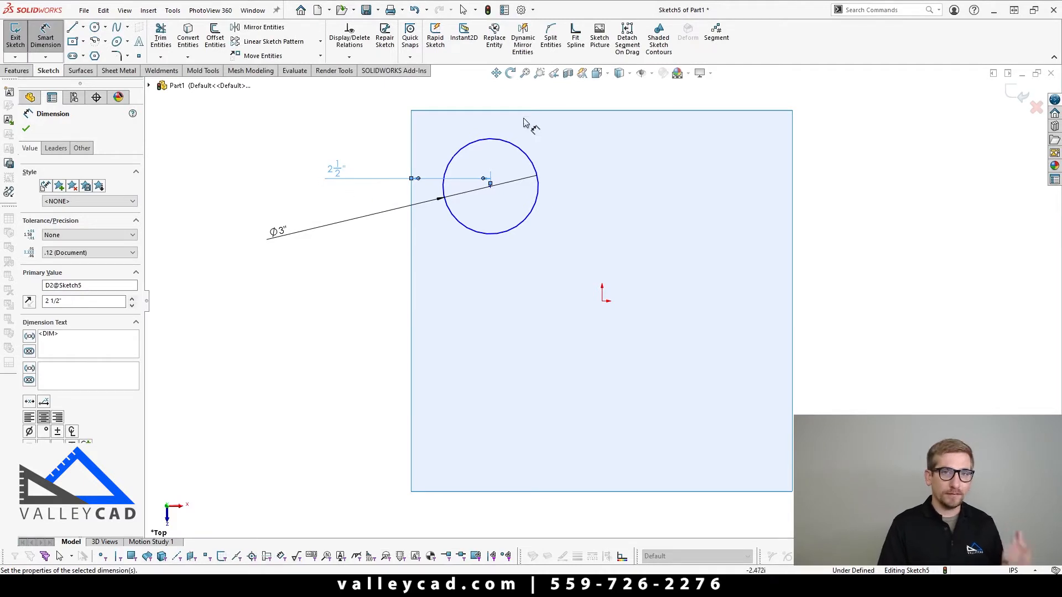
# Dimension the circle's centre 2.5 in from the surface's top edge
pyautogui.click(524, 111)
pyautogui.click(520, 153)
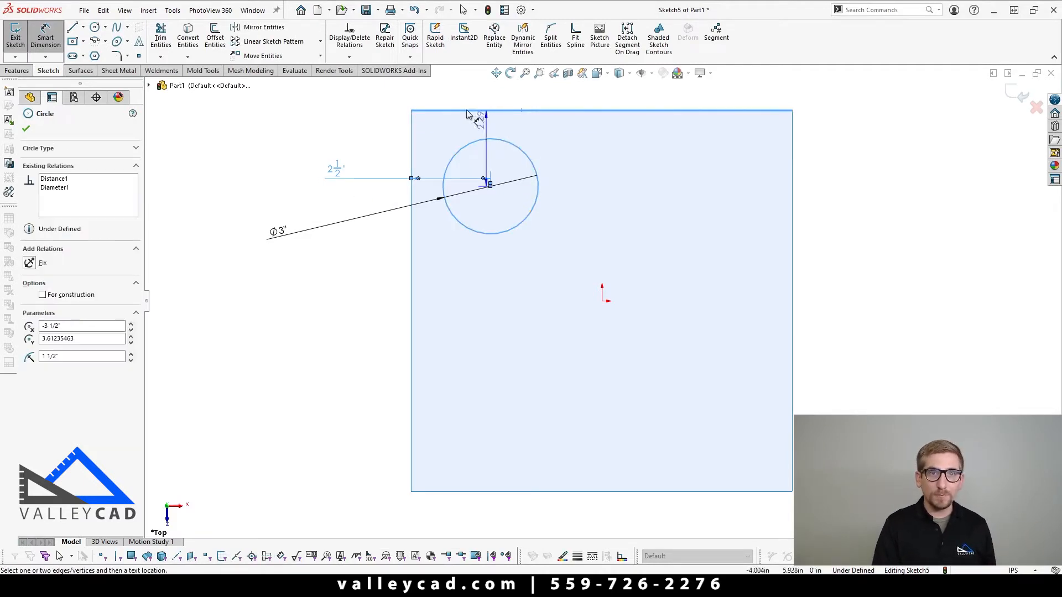
pyautogui.click(370, 141)
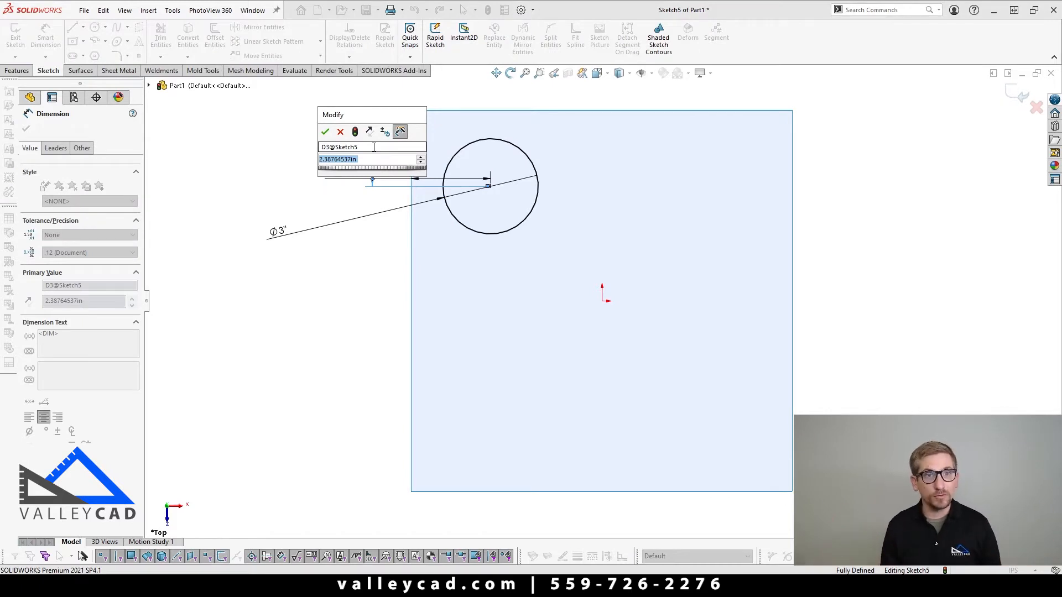
pyautogui.write('2.5')
pyautogui.press('Return')
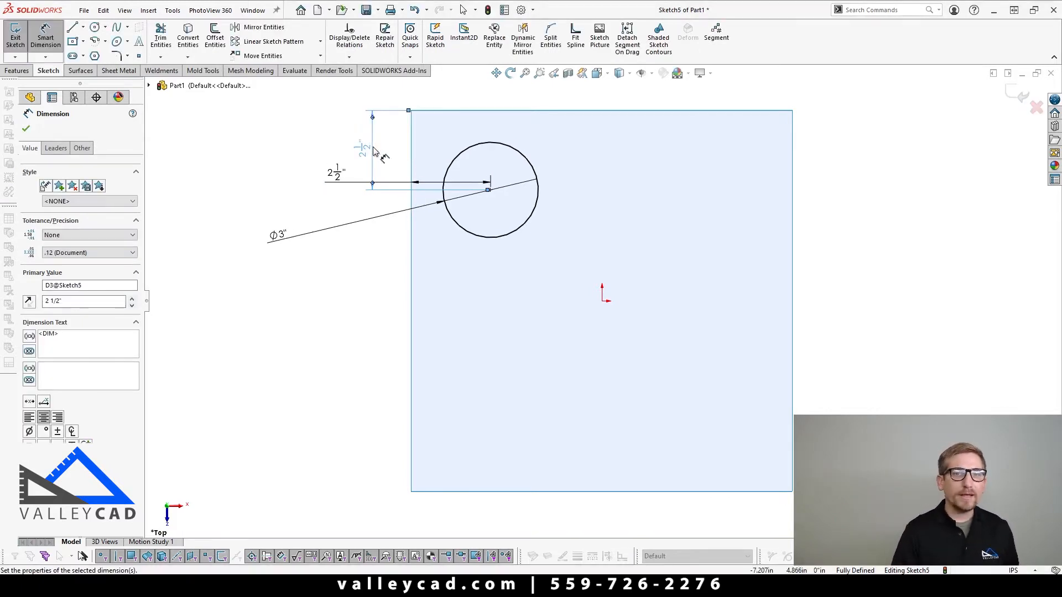
# Reposition the two 2.5 in dimensions clear of each other, the vertical one further left and the horizontal one above the surface
pyautogui.moveTo(312, 141); pyautogui.dragTo(267, 140)
pyautogui.click(320, 301)
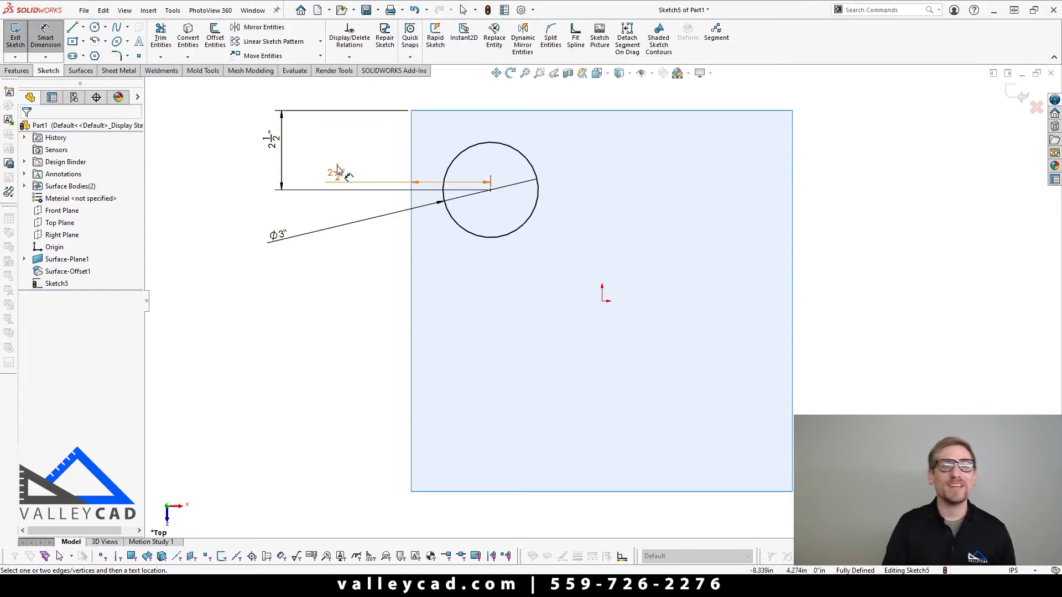
pyautogui.moveTo(338, 173); pyautogui.dragTo(332, 91)
pyautogui.press('f')
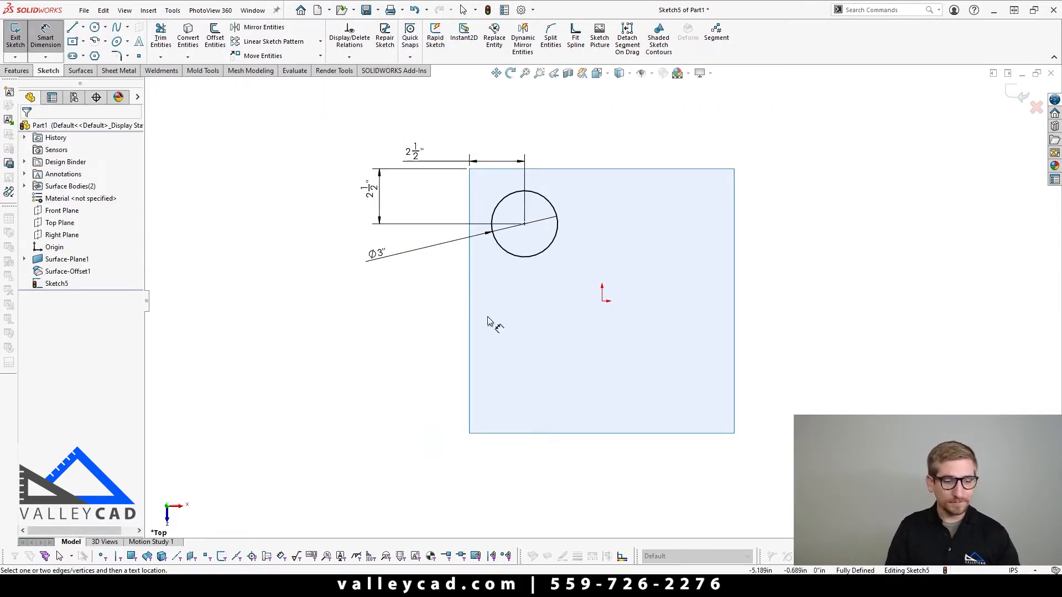
pyautogui.press('Escape')
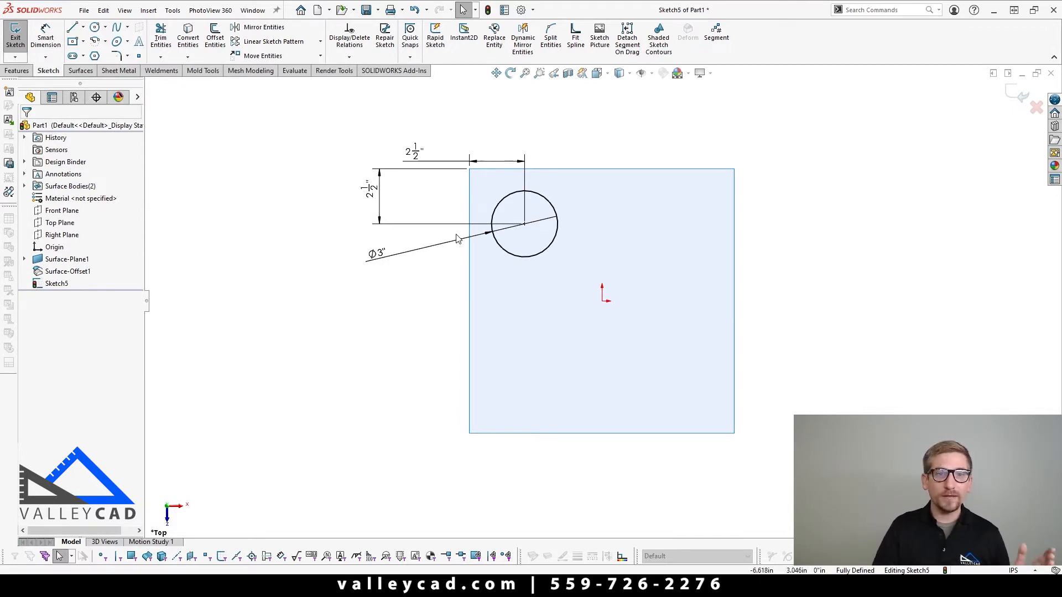
# Check that the Surfaces tools are enabled in the list of available command sets
pyautogui.click(82, 72)
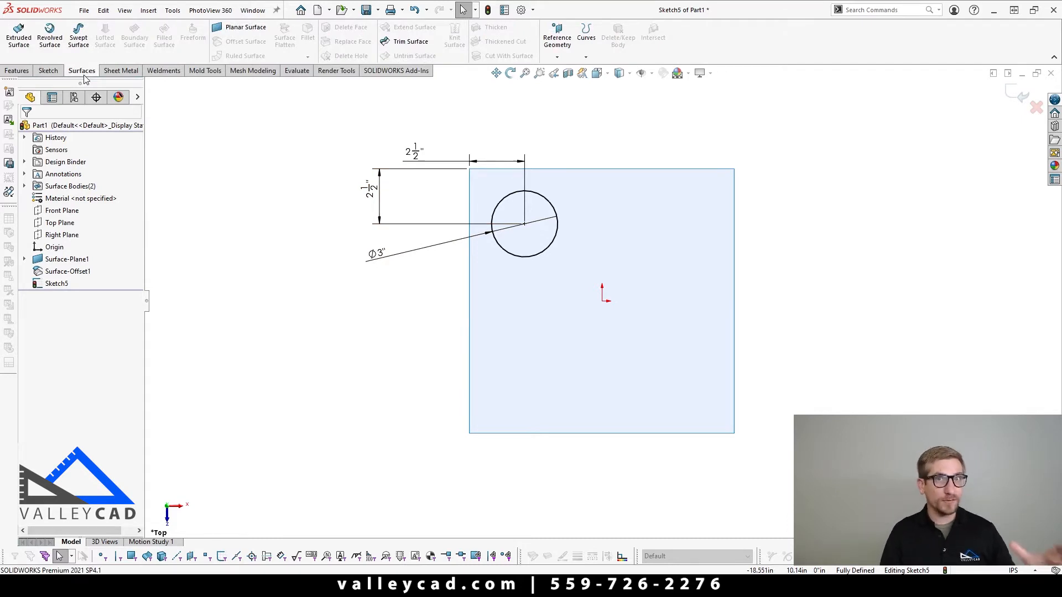
pyautogui.rightClick(120, 76)
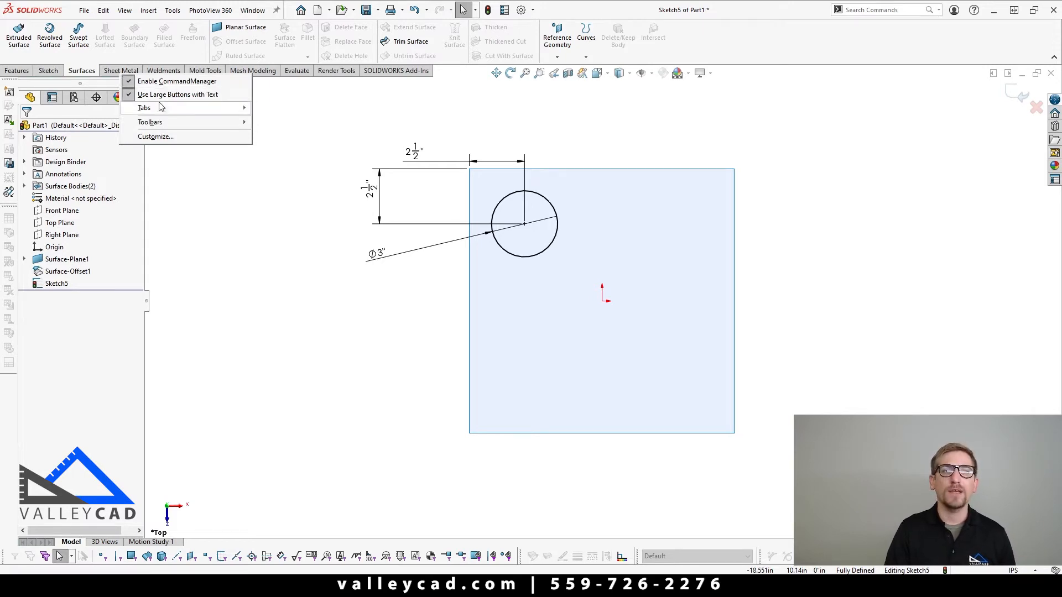
pyautogui.moveTo(161, 112)
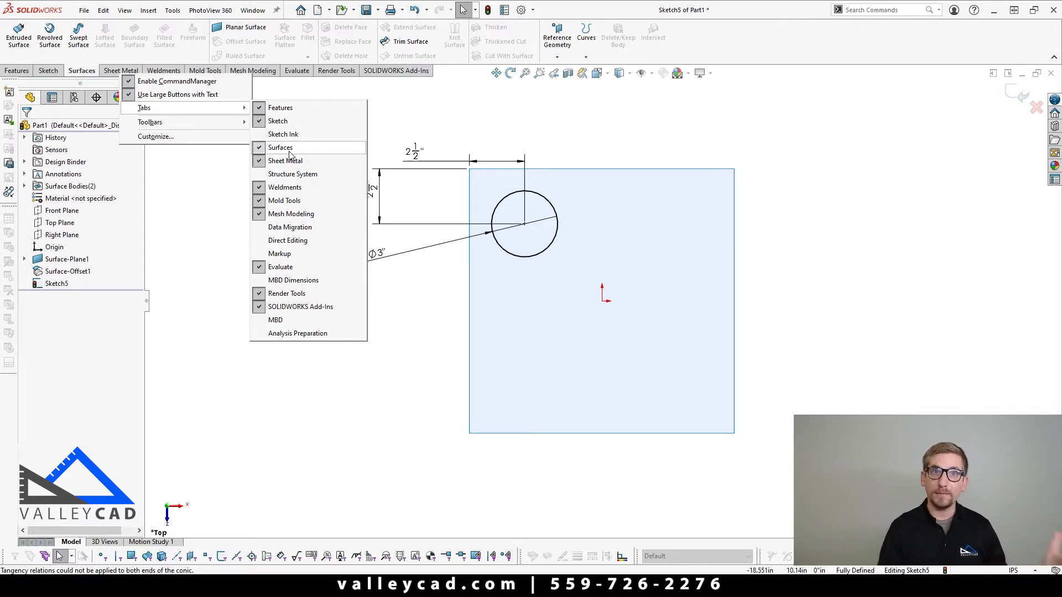
pyautogui.click(169, 200)
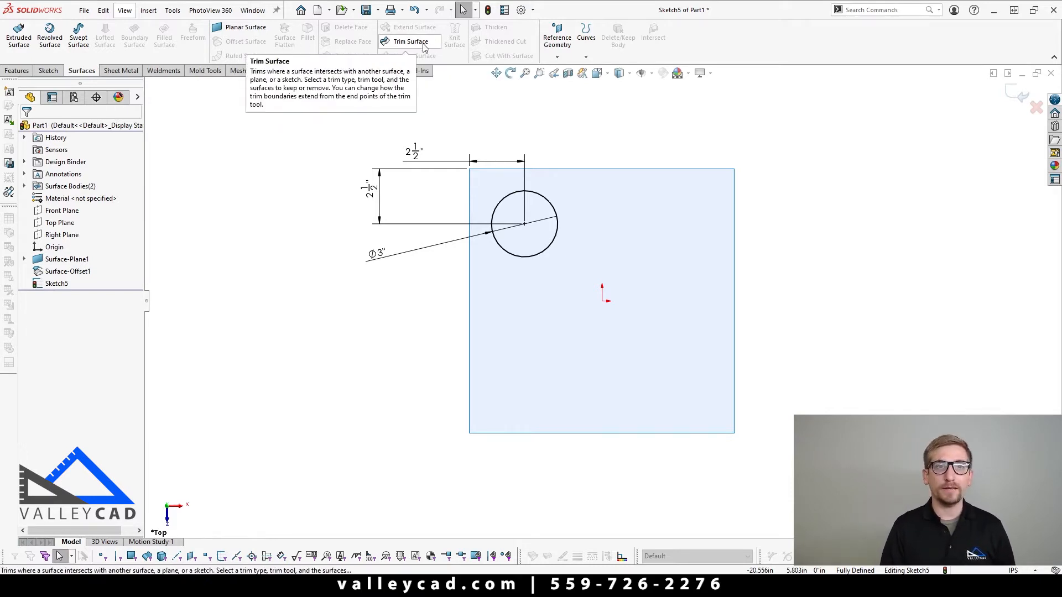
# Trim the upper surface with a standard Trim Surface, using the circle sketch as trim tool and removing the region inside the circle
pyautogui.click(409, 42)
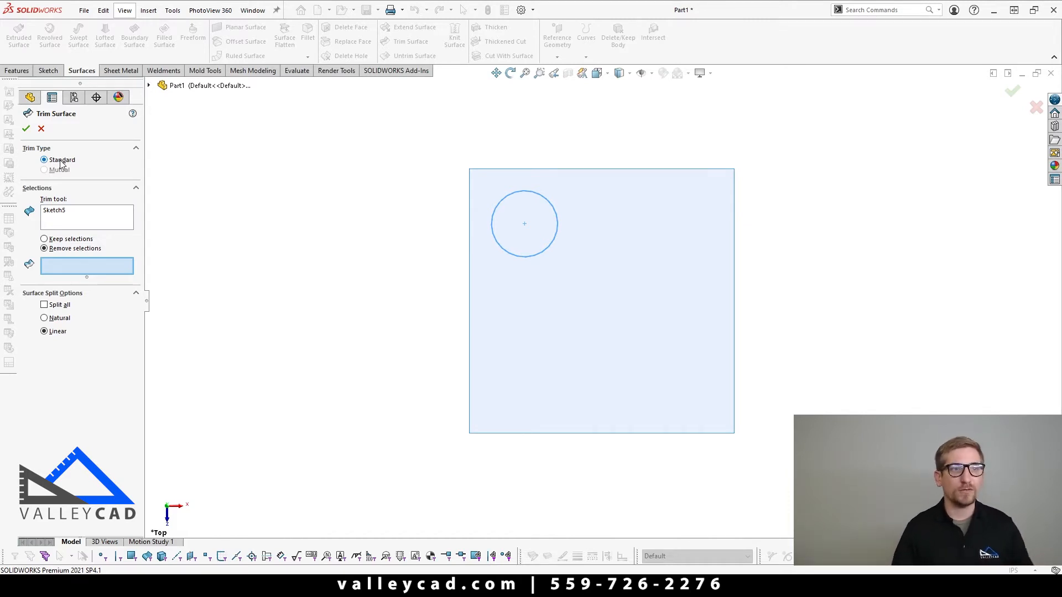
pyautogui.click(54, 212)
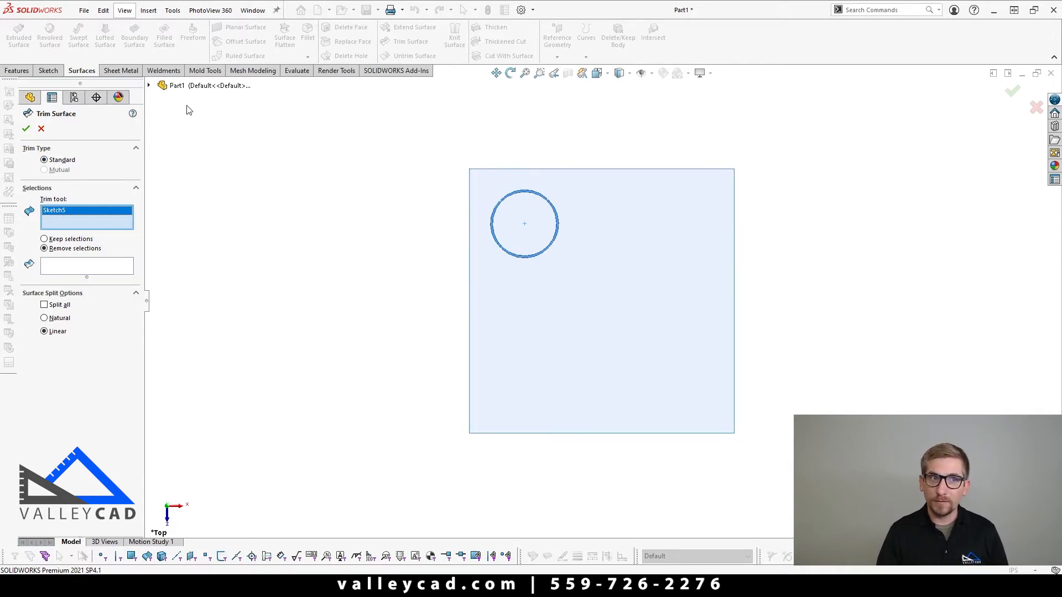
pyautogui.click(148, 86)
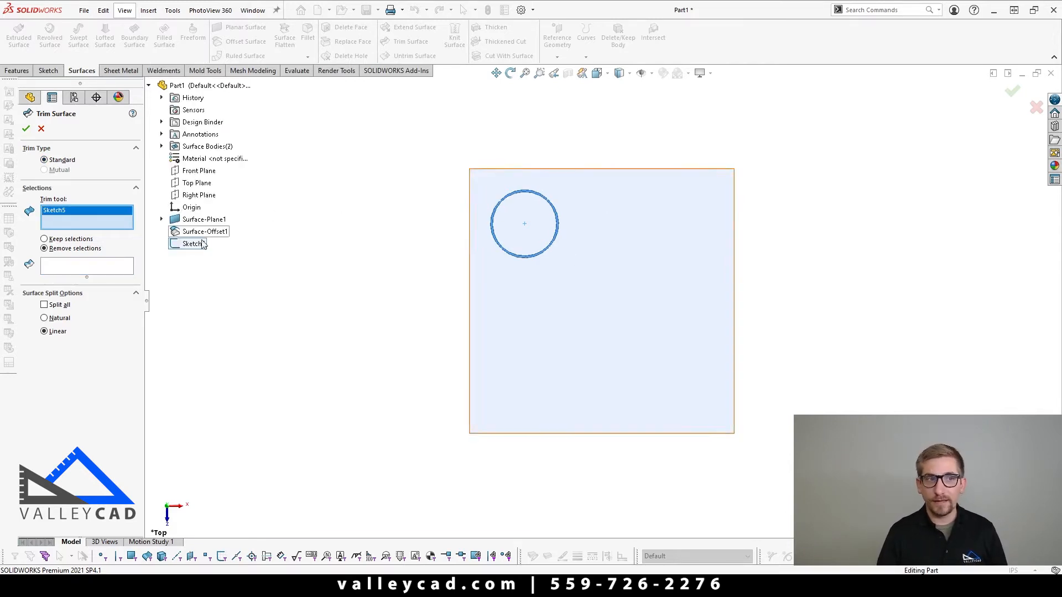
pyautogui.click(68, 269)
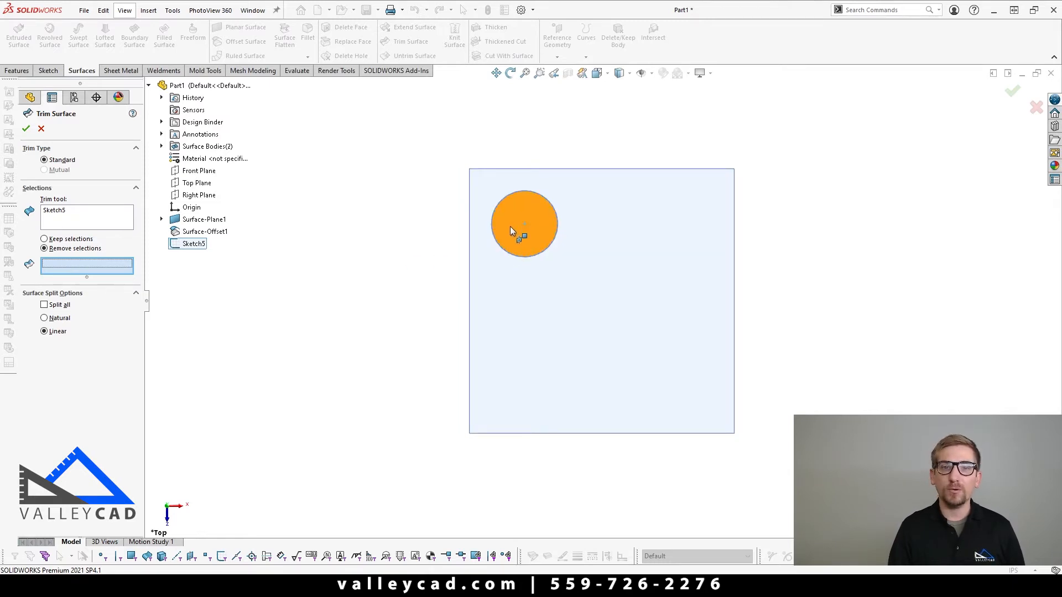
pyautogui.click(510, 227)
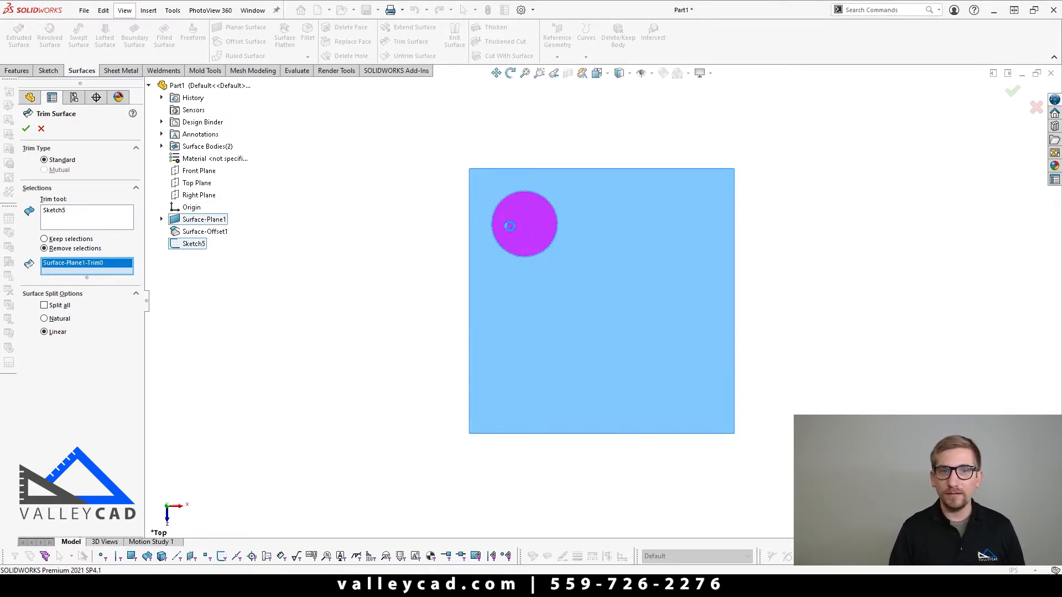
pyautogui.rightClick(510, 227)
pyautogui.moveTo(465, 351); pyautogui.dragTo(427, 241, button='middle')
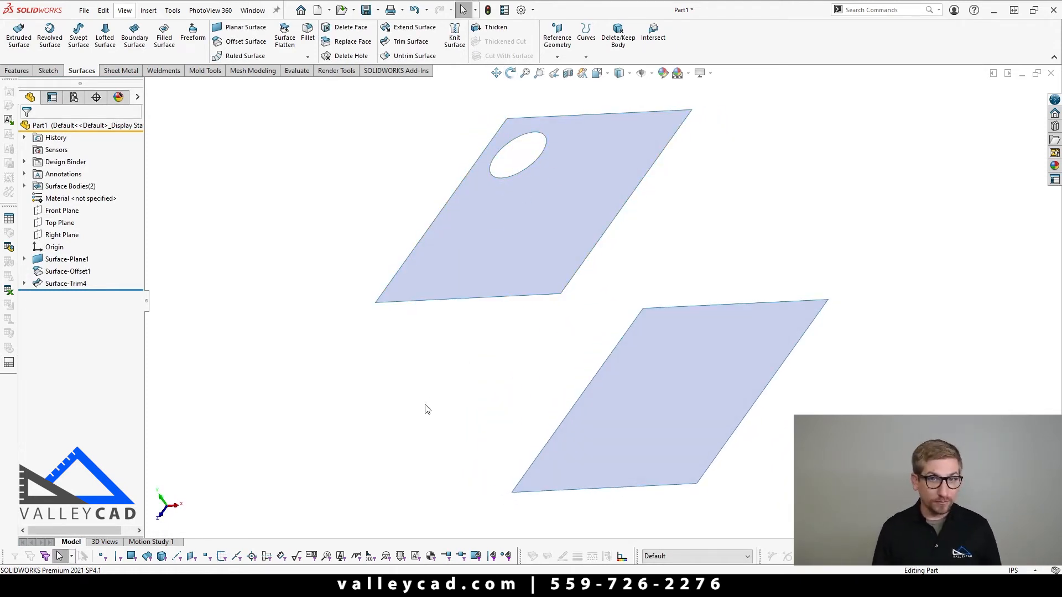
# Start a new sketch on the trimmed upper surface and draw a circle centred on the origin with a radius of about 1.81 in
pyautogui.hotkey('ctrl', '5')
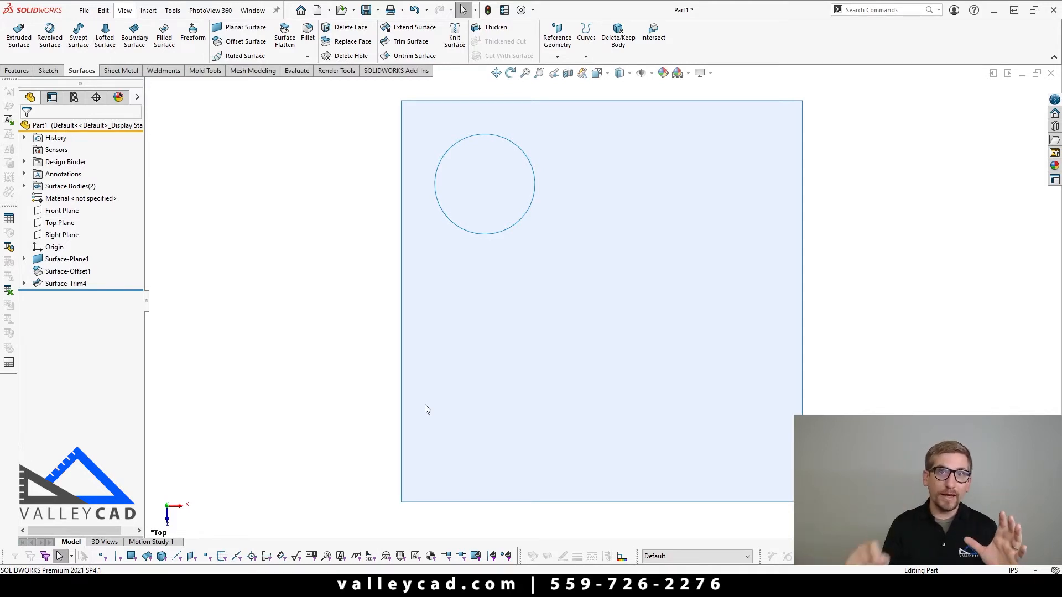
pyautogui.click(528, 447)
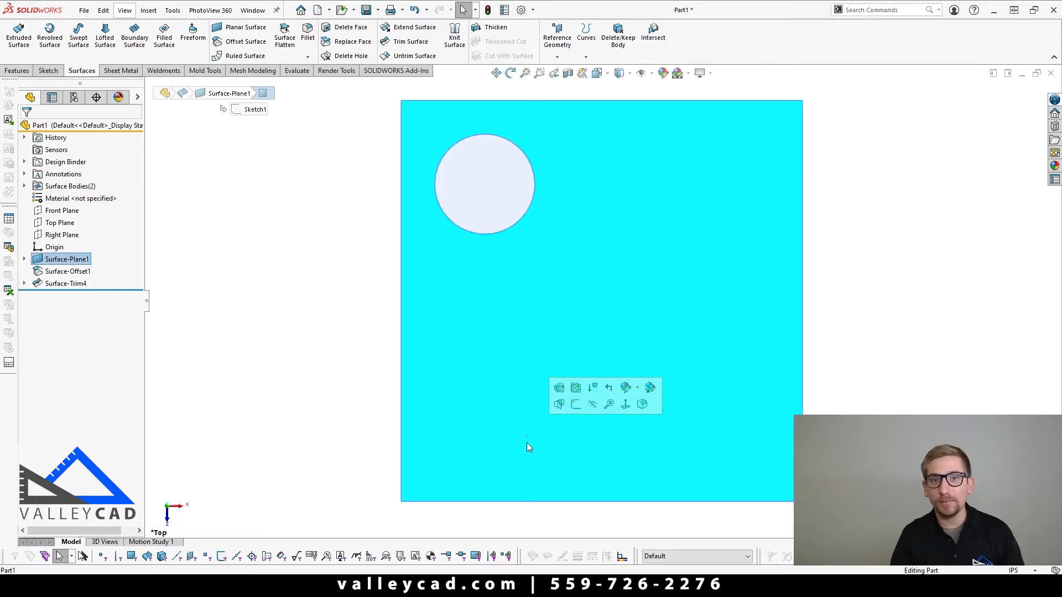
pyautogui.click(575, 406)
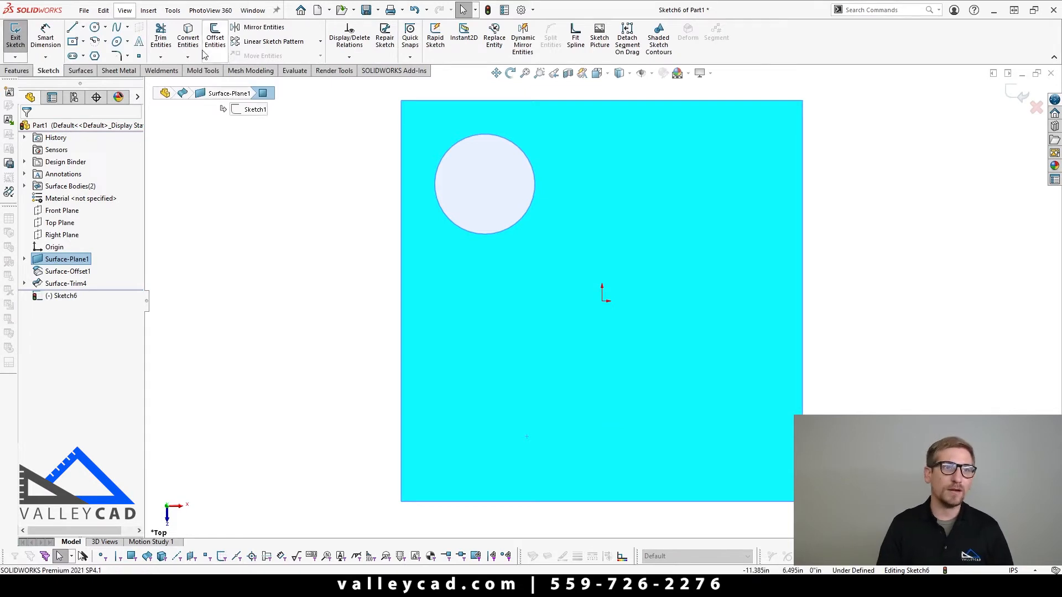
pyautogui.click(95, 28)
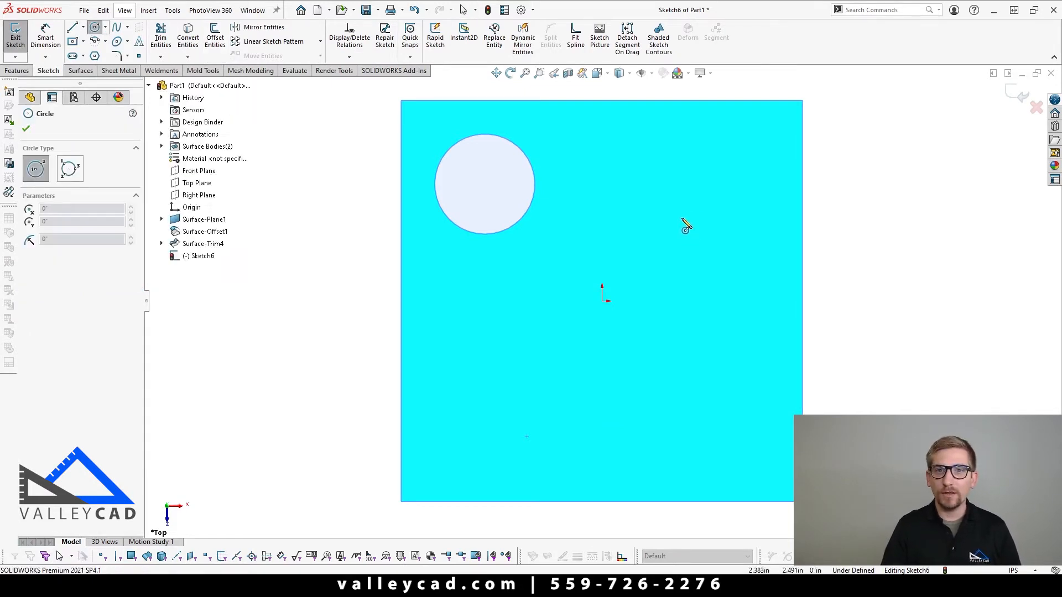
pyautogui.click(602, 302)
pyautogui.click(646, 345)
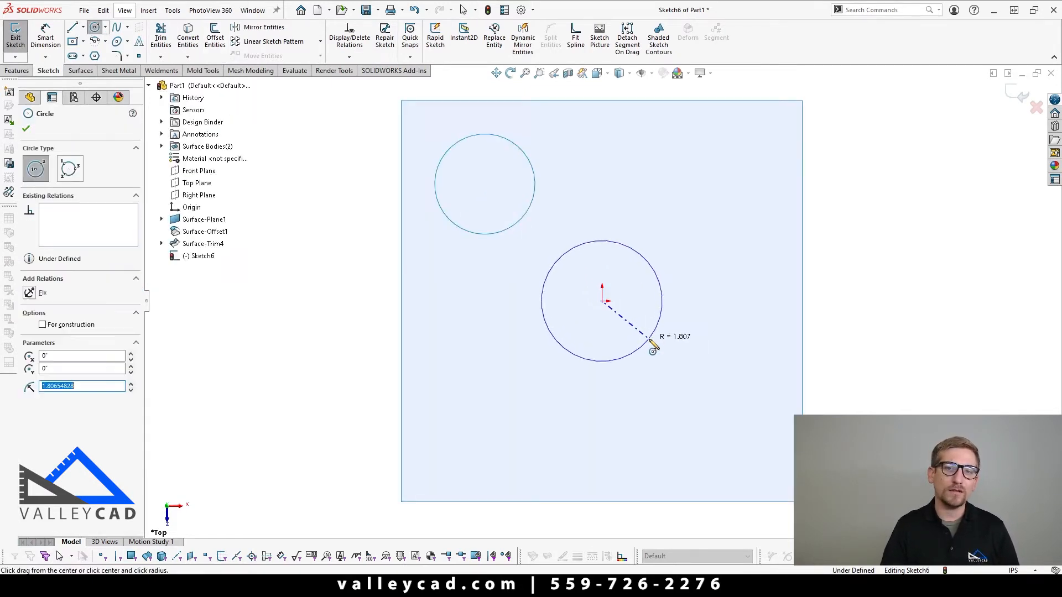
# Dimension the origin-centred circle with a 4 in diameter and place the dimension text to the circle's upper right
pyautogui.rightClick(700, 390)
pyautogui.click(725, 395)
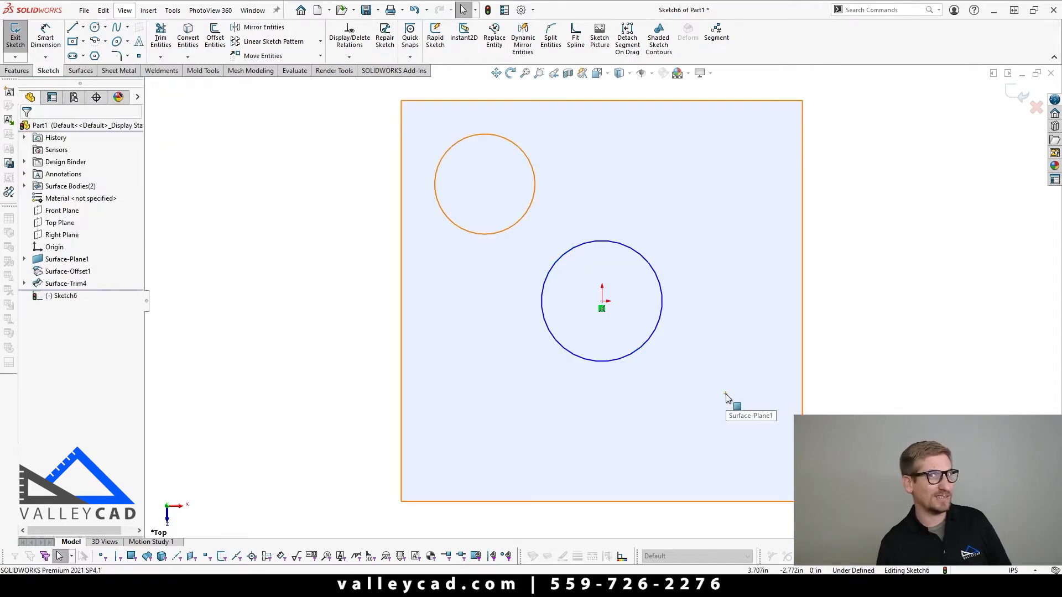
pyautogui.click(46, 38)
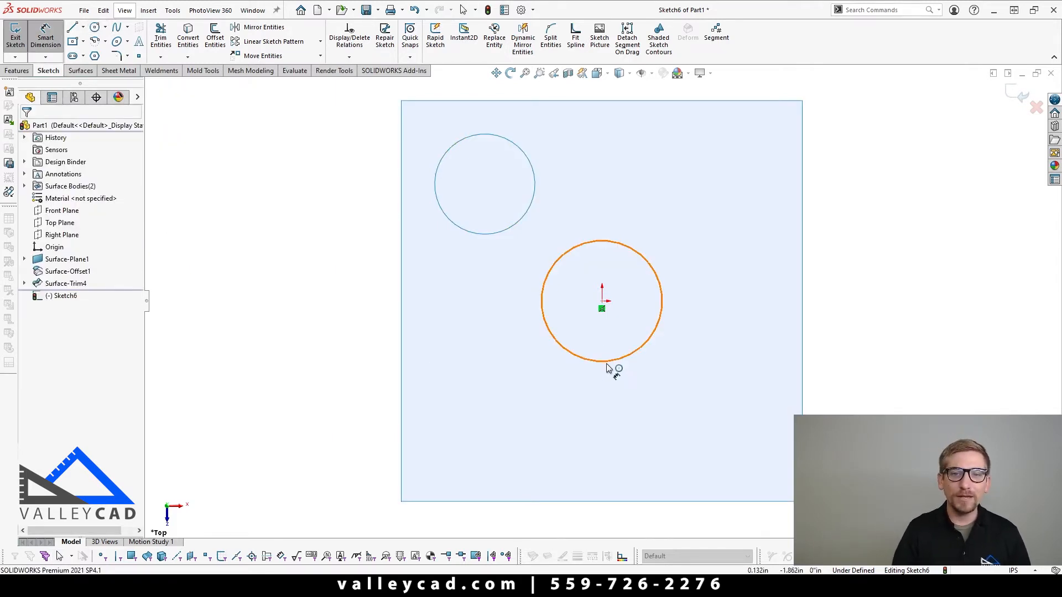
pyautogui.click(609, 360)
pyautogui.click(351, 413)
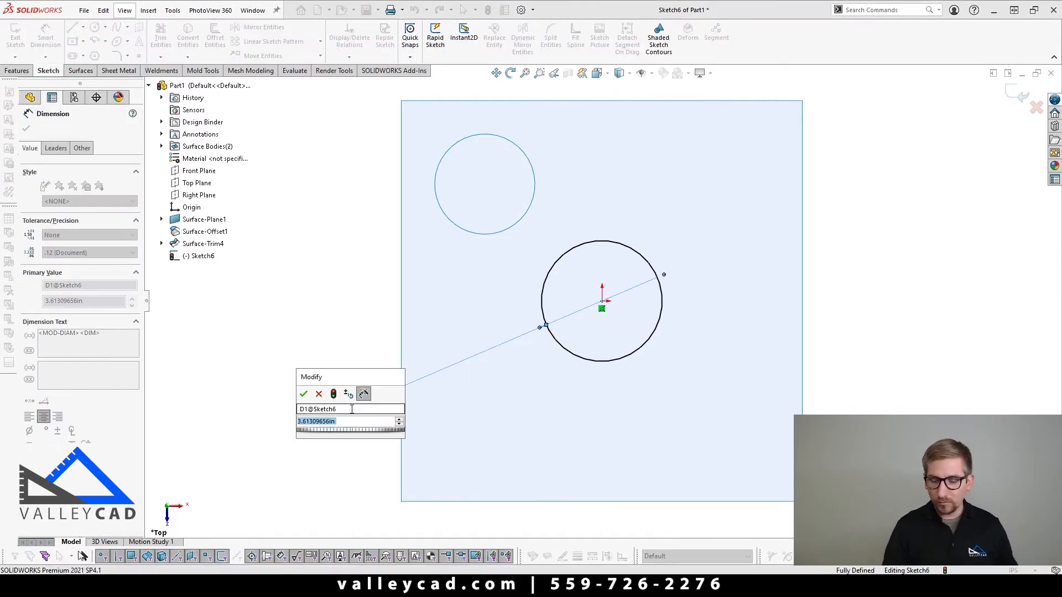
pyautogui.write('4')
pyautogui.press('Return')
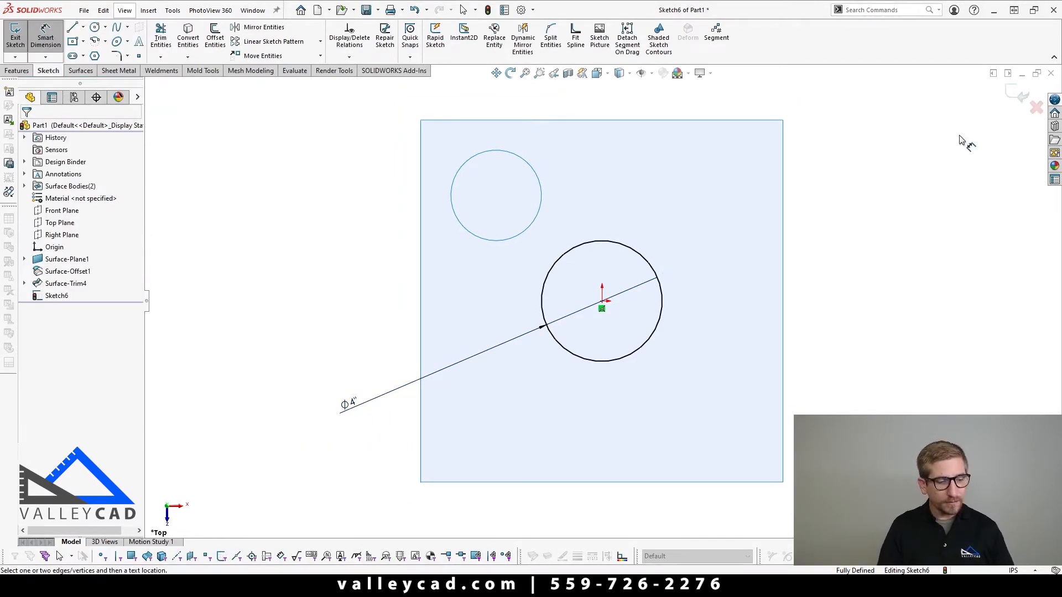
pyautogui.press('Escape')
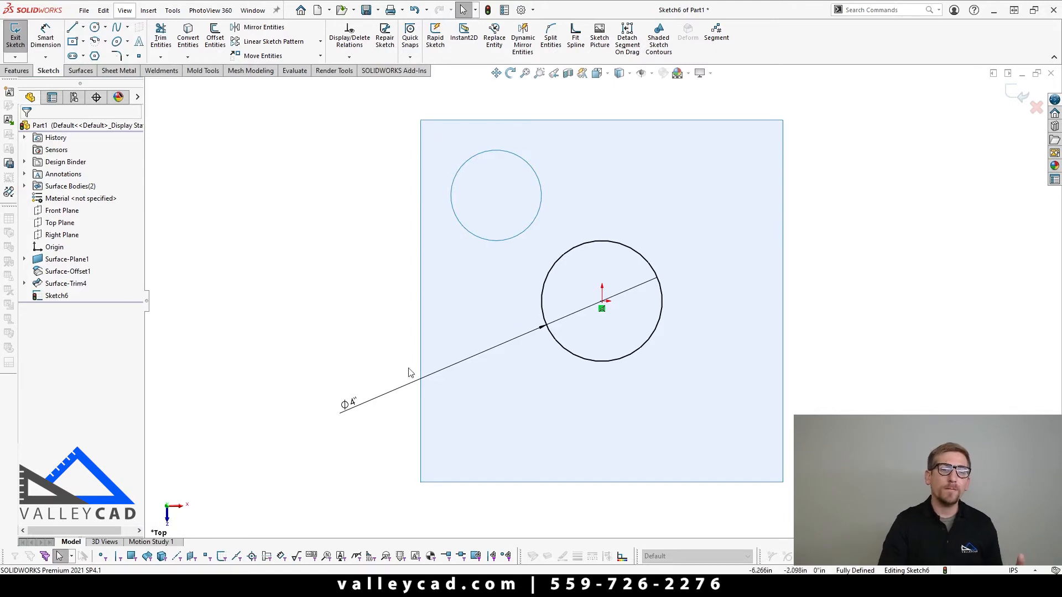
pyautogui.moveTo(352, 404); pyautogui.dragTo(755, 214)
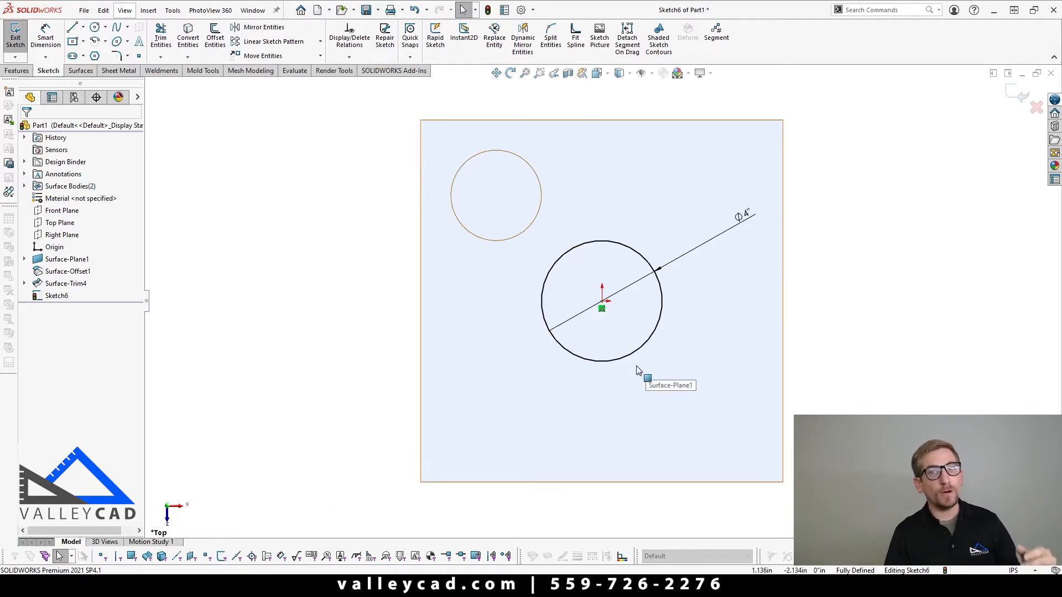
# Split the 4 in circle into two arcs at a point near its top and a point near its bottom
pyautogui.click(551, 41)
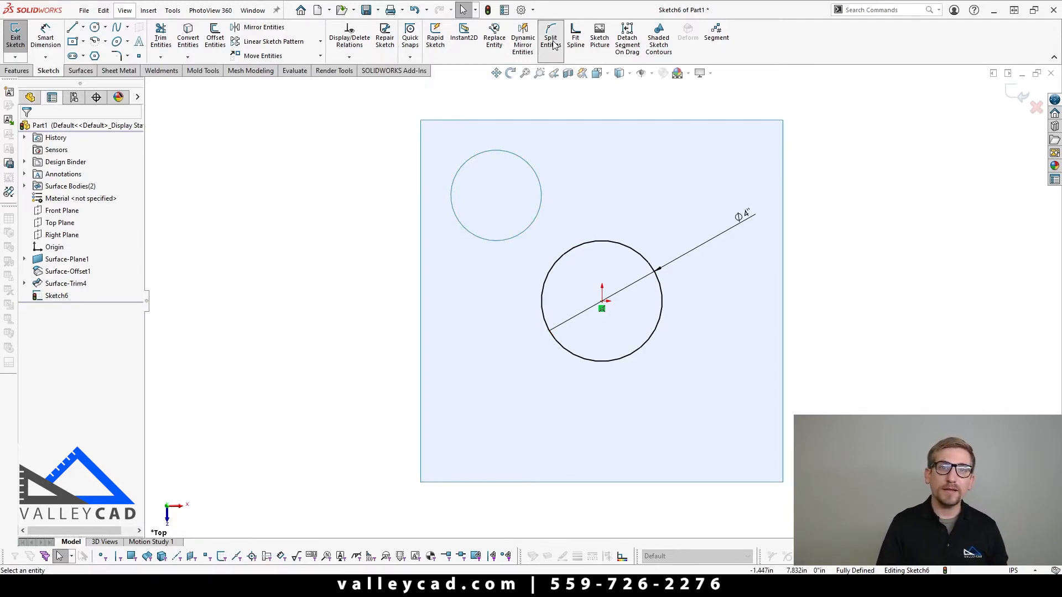
pyautogui.click(585, 242)
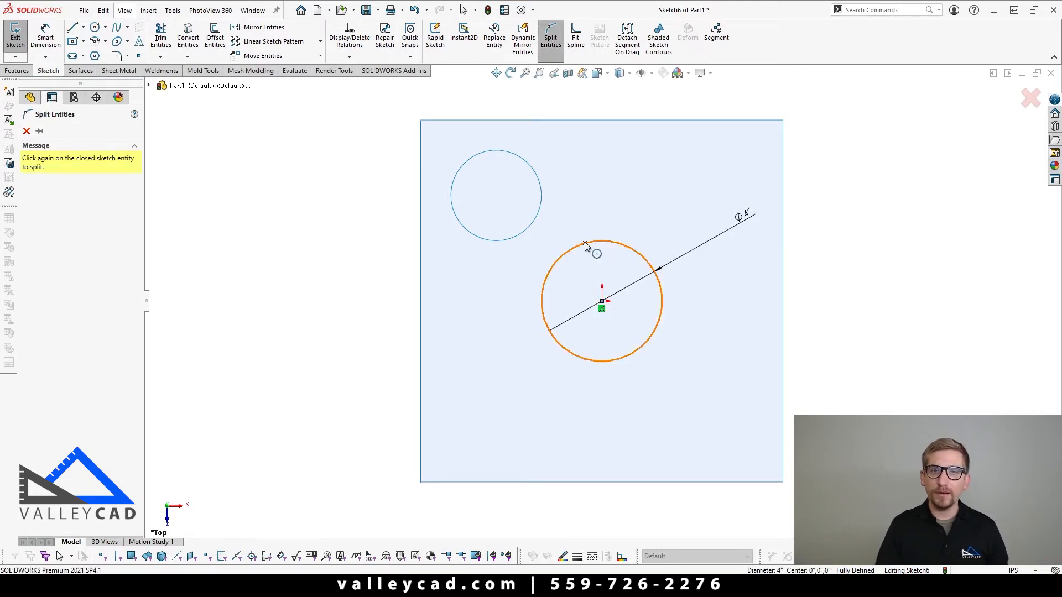
pyautogui.click(624, 357)
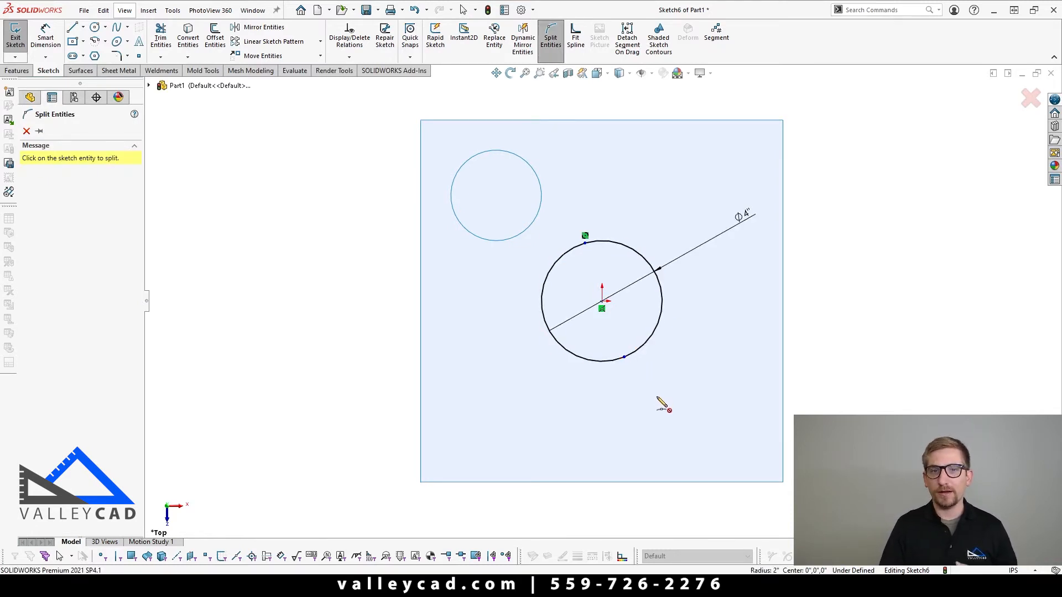
pyautogui.press('Escape')
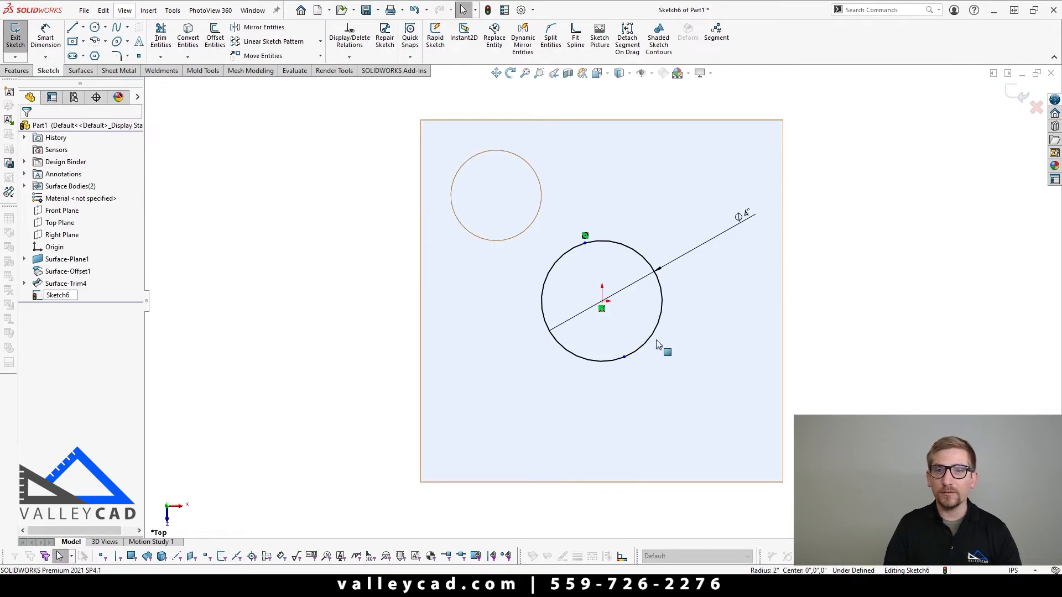
pyautogui.click(653, 339)
pyautogui.click(583, 357)
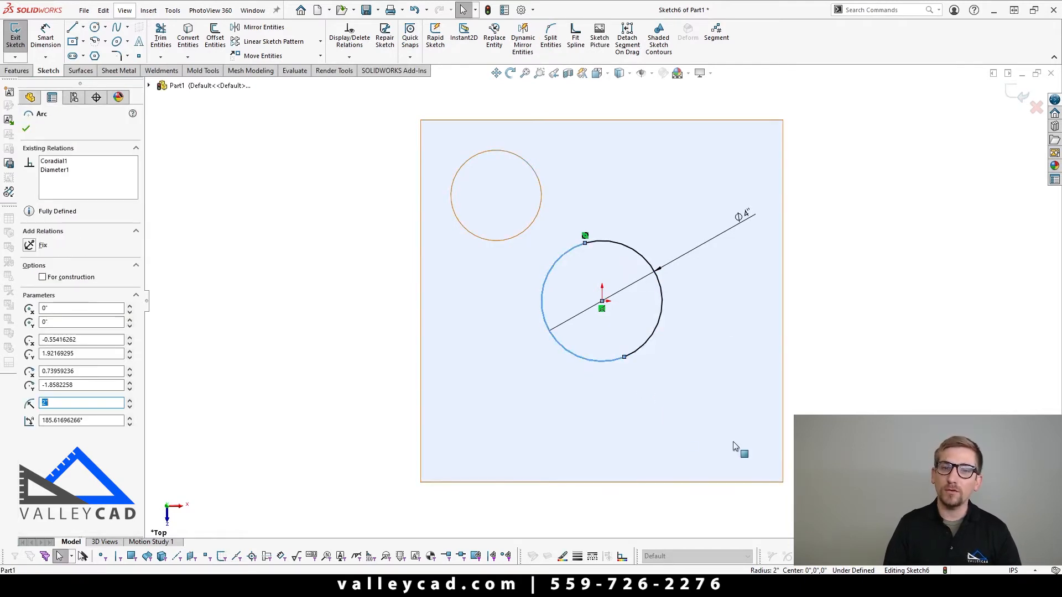
pyautogui.click(813, 470)
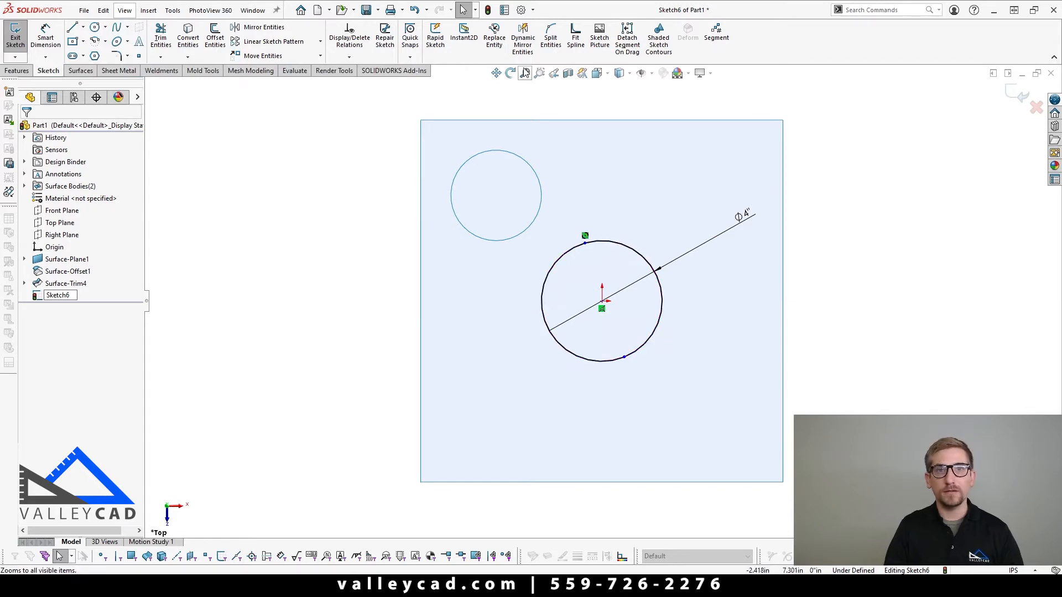
# Split the two arcs again at the circle's lower left and upper right, making four arcs in total
pyautogui.click(550, 38)
pyautogui.click(562, 348)
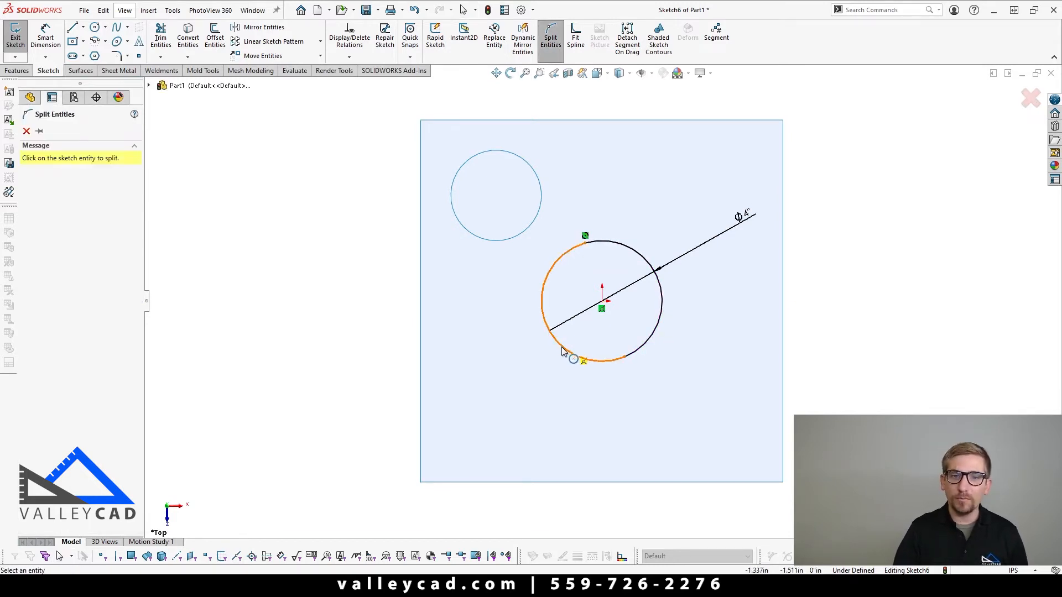
pyautogui.click(636, 253)
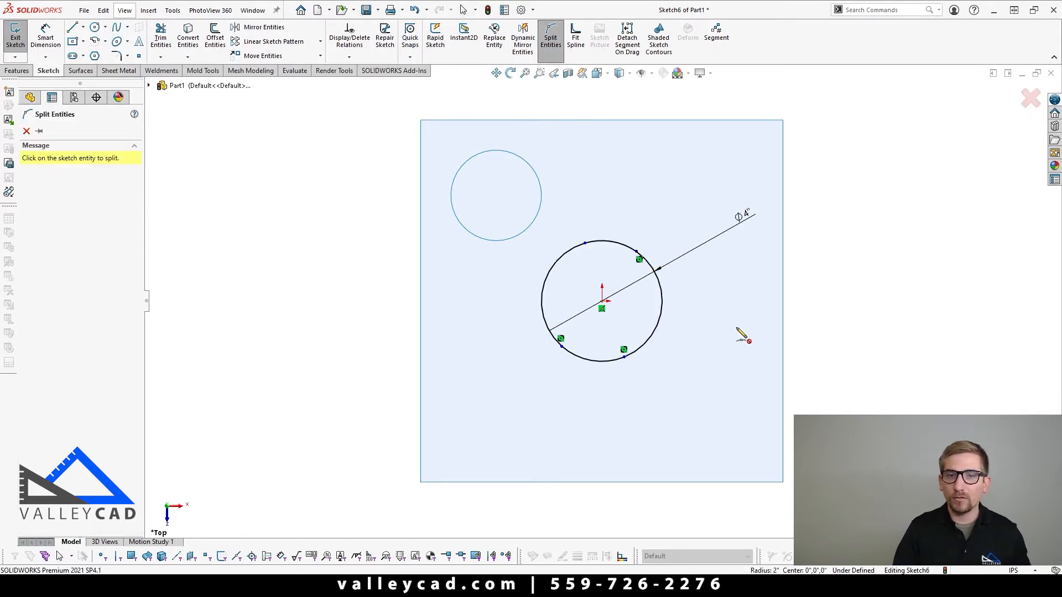
pyautogui.press('Escape')
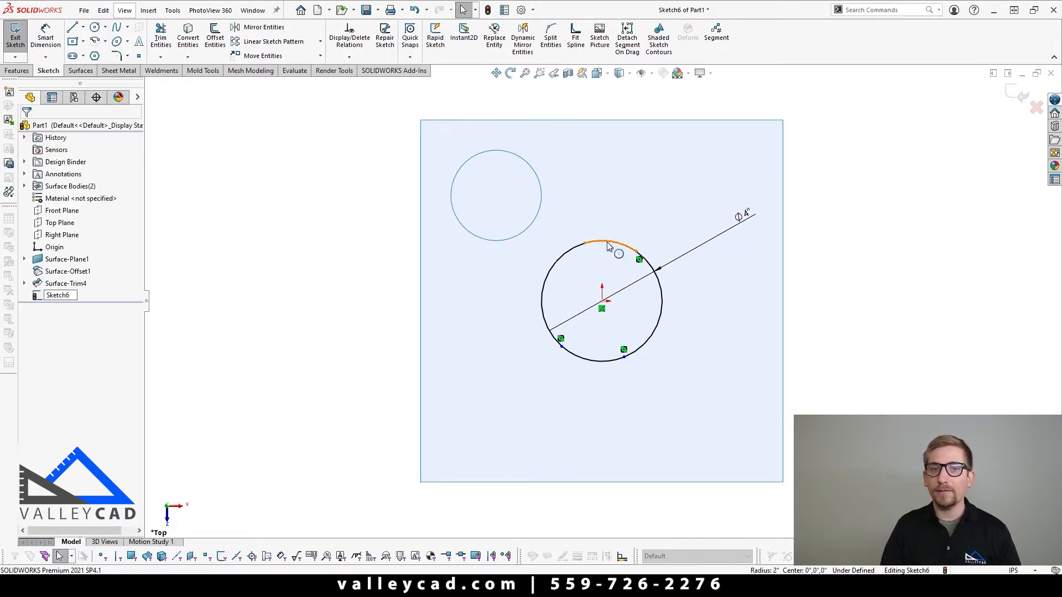
pyautogui.click(550, 269)
pyautogui.click(585, 359)
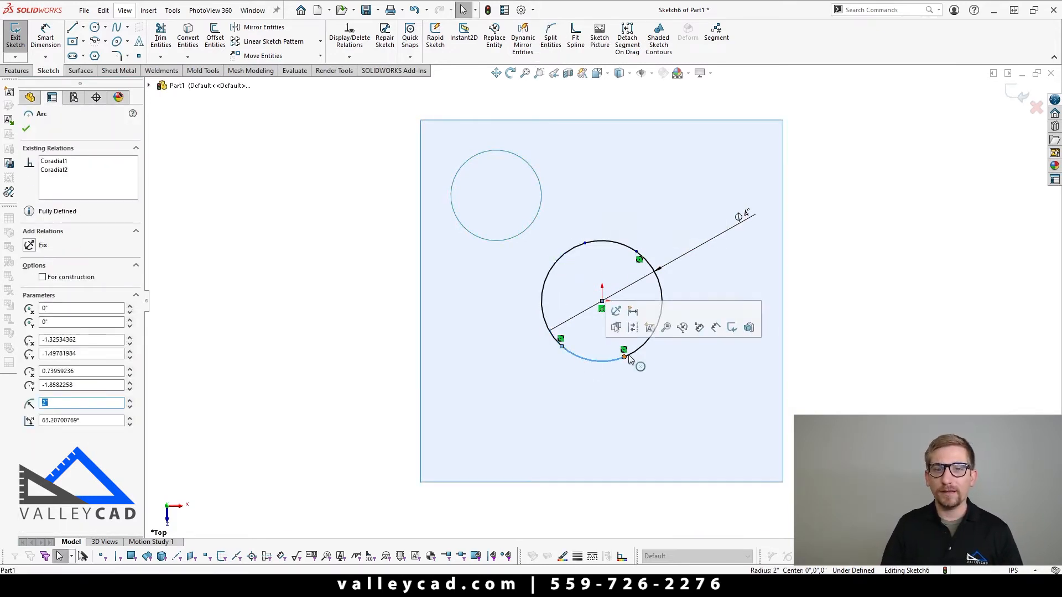
pyautogui.click(644, 345)
pyautogui.press('Escape')
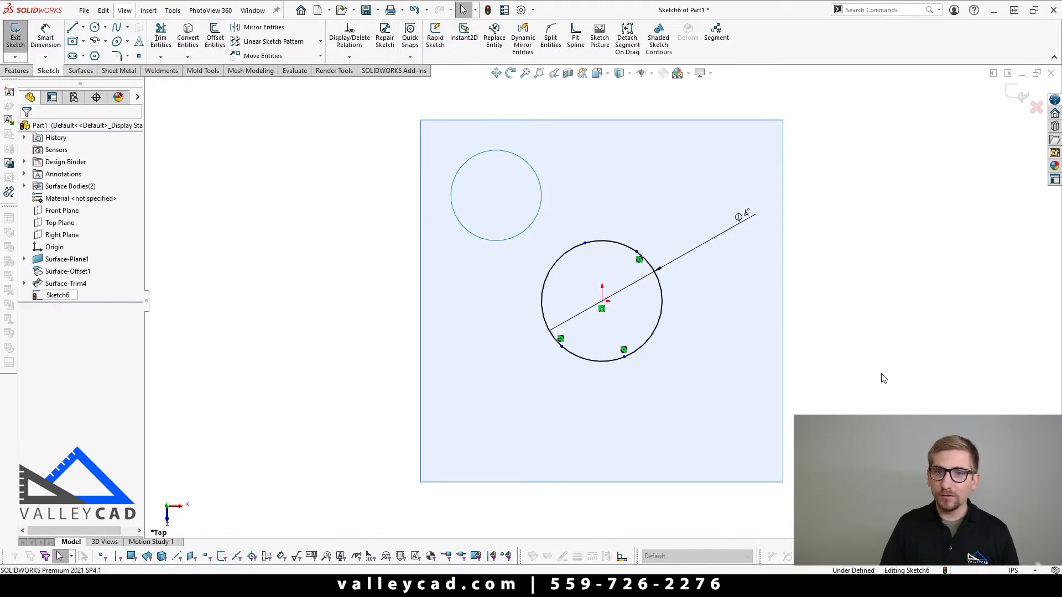
# Spread the upper-left and lower-right split points outward along the circle and make the two lower split points horizontal to each other
pyautogui.moveTo(587, 245); pyautogui.dragTo(567, 252)
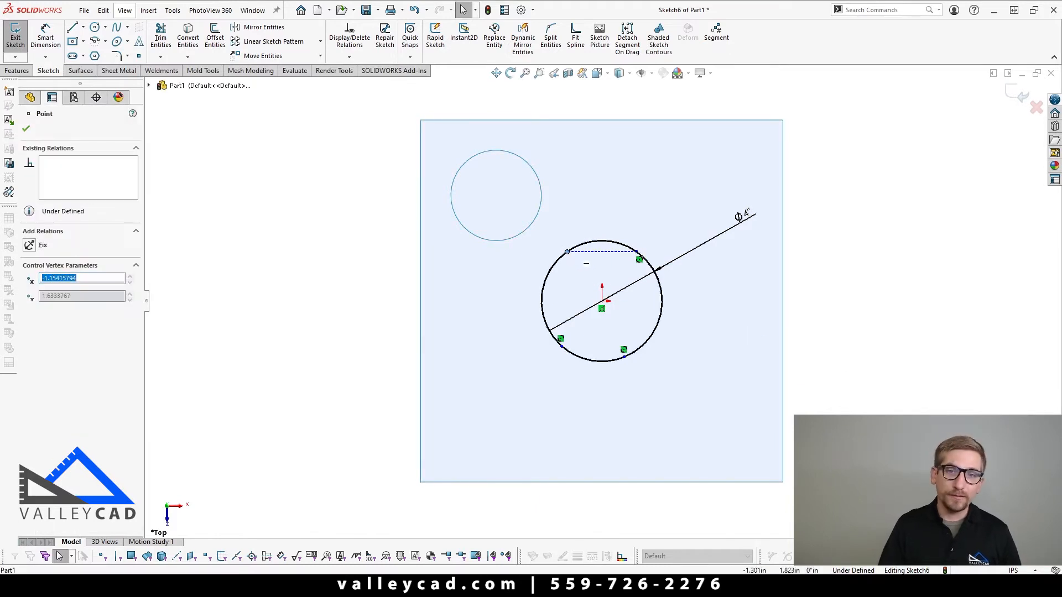
pyautogui.moveTo(633, 361); pyautogui.dragTo(645, 361)
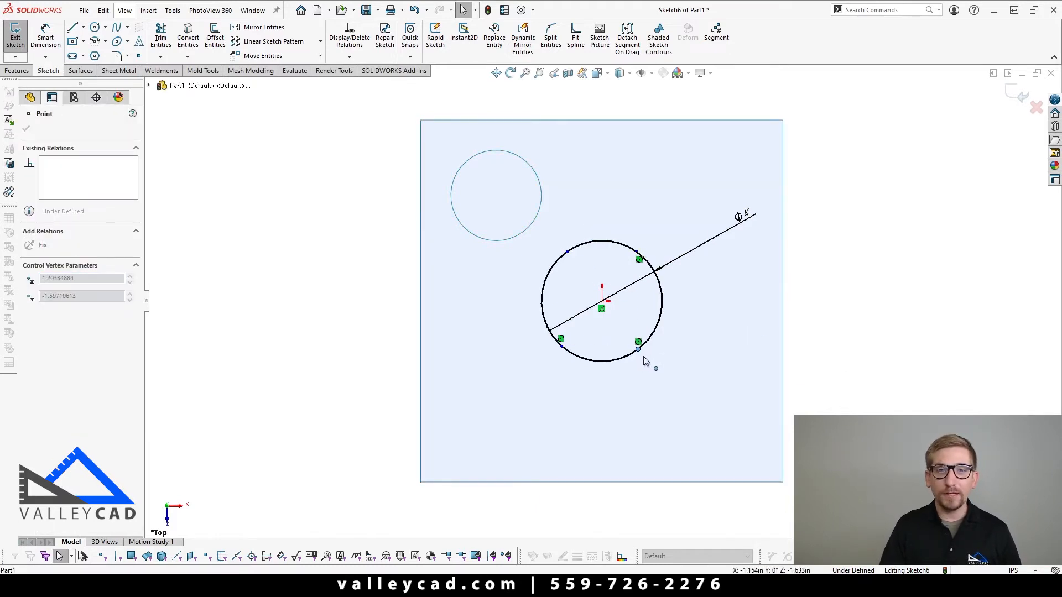
pyautogui.keyDown('ctrl'); pyautogui.click(562, 348); pyautogui.keyUp('ctrl')
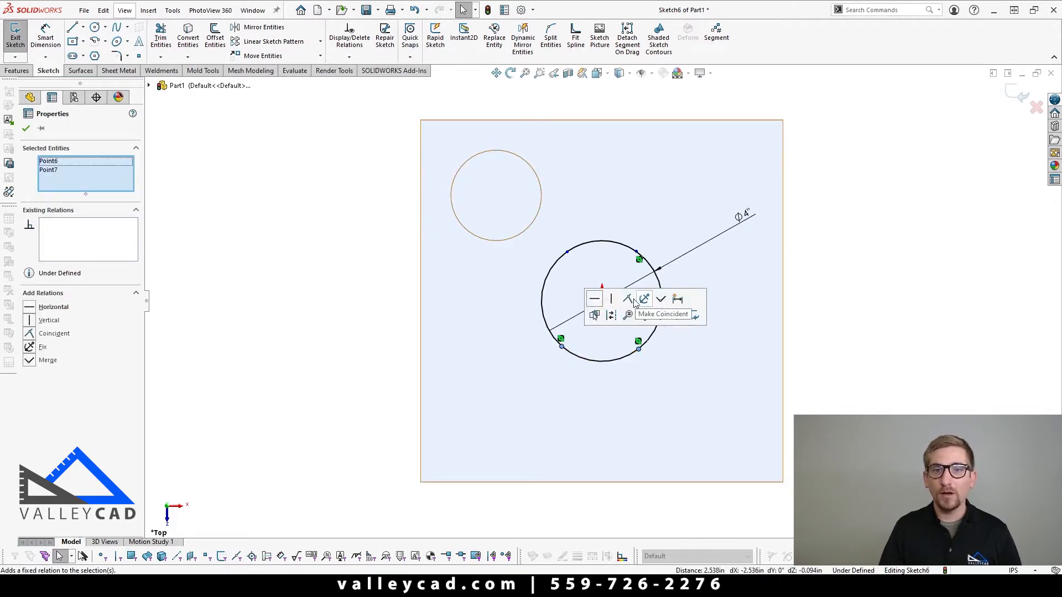
pyautogui.click(594, 299)
pyautogui.press('Escape')
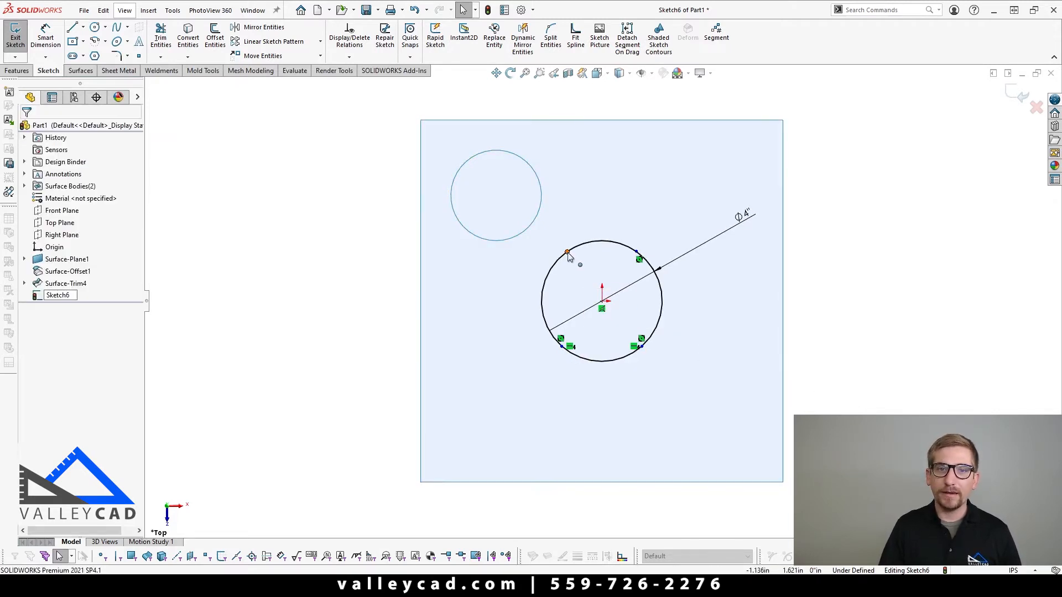
# Try a vertical relation between the two upper split points and undo it
pyautogui.click(636, 252)
pyautogui.keyDown('ctrl'); pyautogui.click(636, 254); pyautogui.keyUp('ctrl')
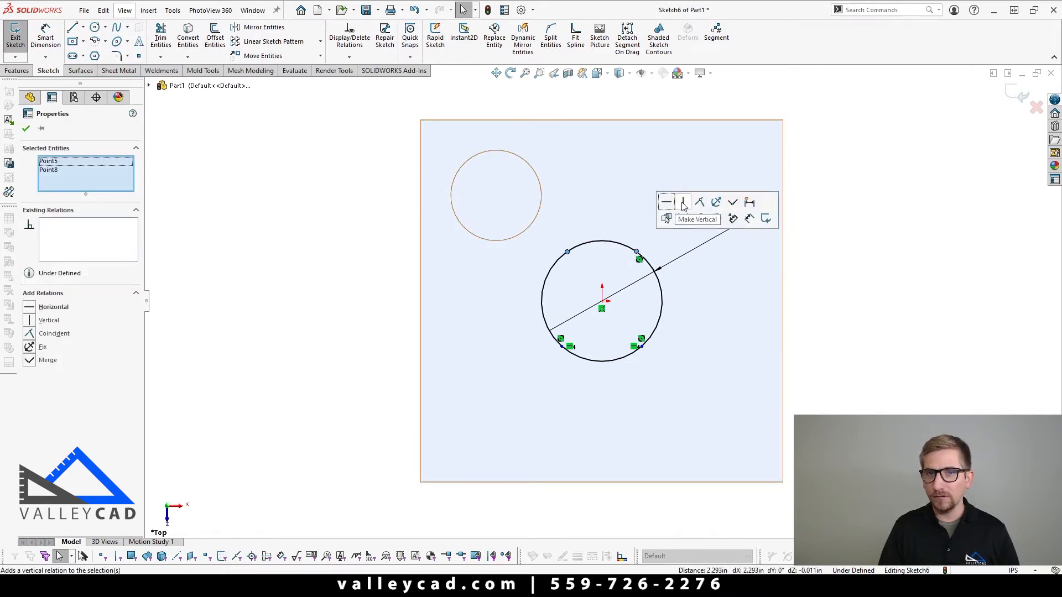
pyautogui.click(682, 204)
pyautogui.press('Escape')
pyautogui.hotkey('ctrl', 'z')
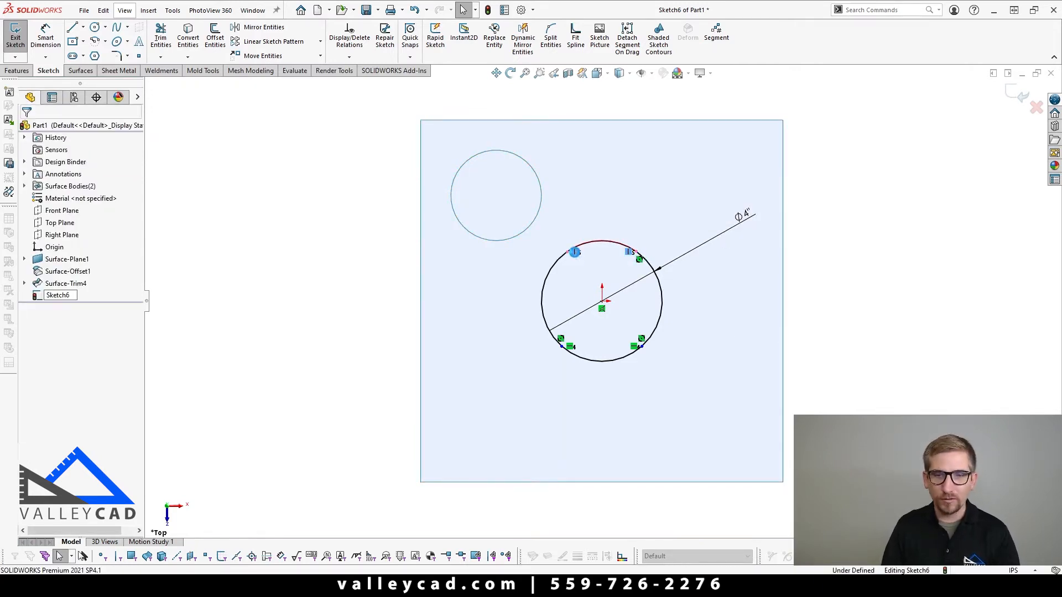
# Add a horizontal relation between the two upper split points of the circle
pyautogui.click(568, 253)
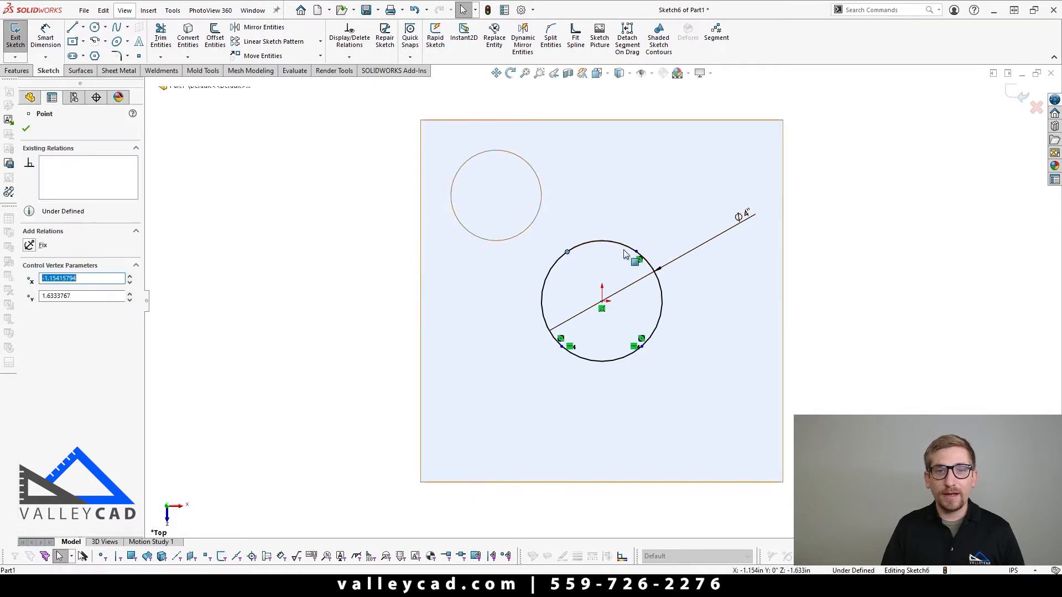
pyautogui.keyDown('ctrl'); pyautogui.click(636, 254); pyautogui.keyUp('ctrl')
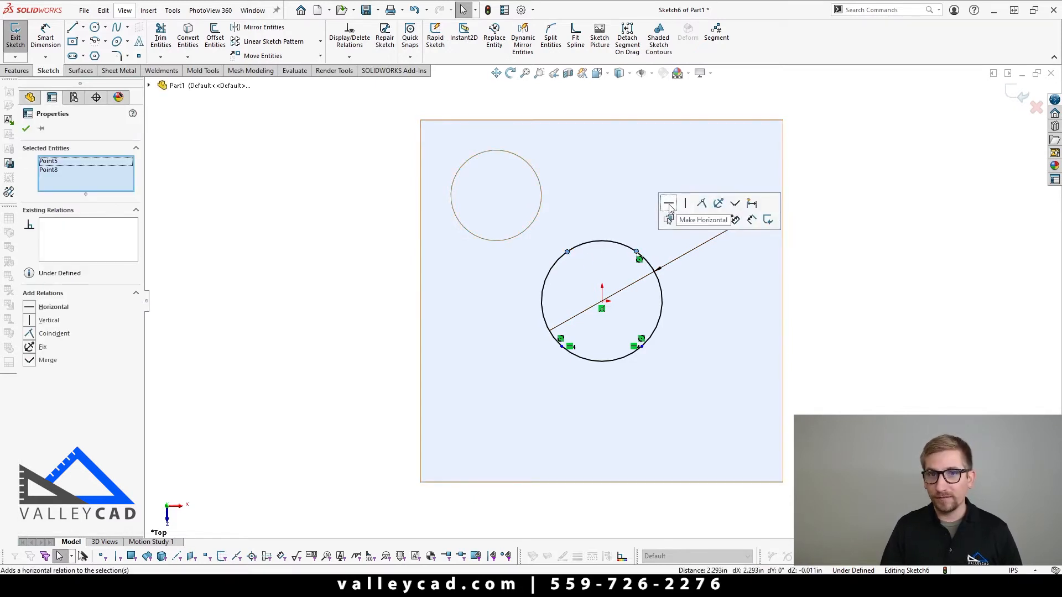
pyautogui.click(668, 204)
pyautogui.press('Escape')
# Make the left pair and the right pair of split points vertical, and pull the lower-right point outward along the circle
pyautogui.moveTo(568, 253)
pyautogui.mouseDown()
pyautogui.moveTo(531, 267)
pyautogui.moveTo(562, 254)
pyautogui.mouseUp()
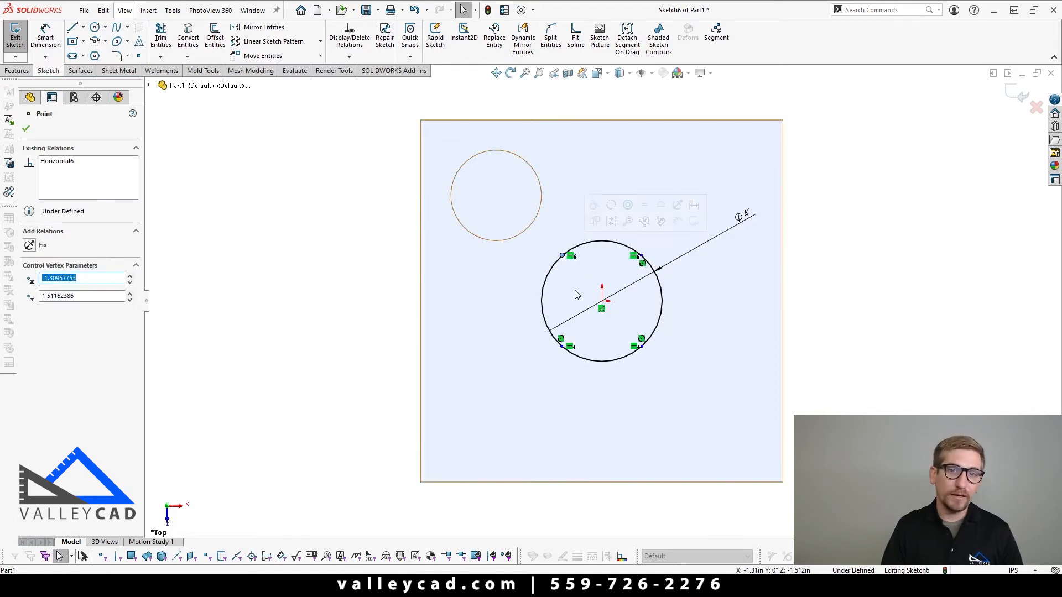
pyautogui.keyDown('ctrl'); pyautogui.click(562, 347); pyautogui.keyUp('ctrl')
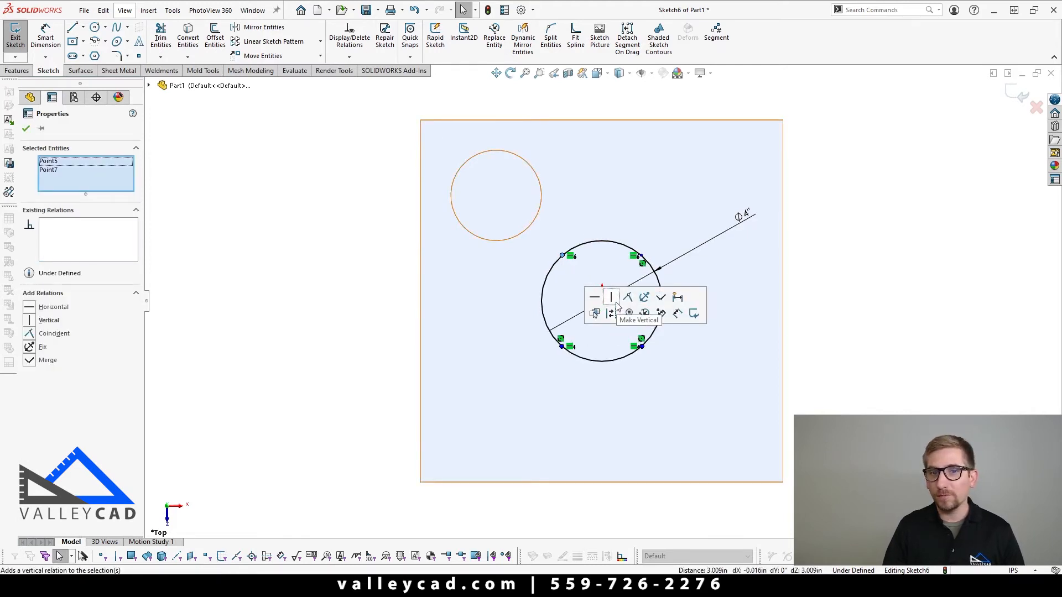
pyautogui.click(612, 298)
pyautogui.click(641, 257)
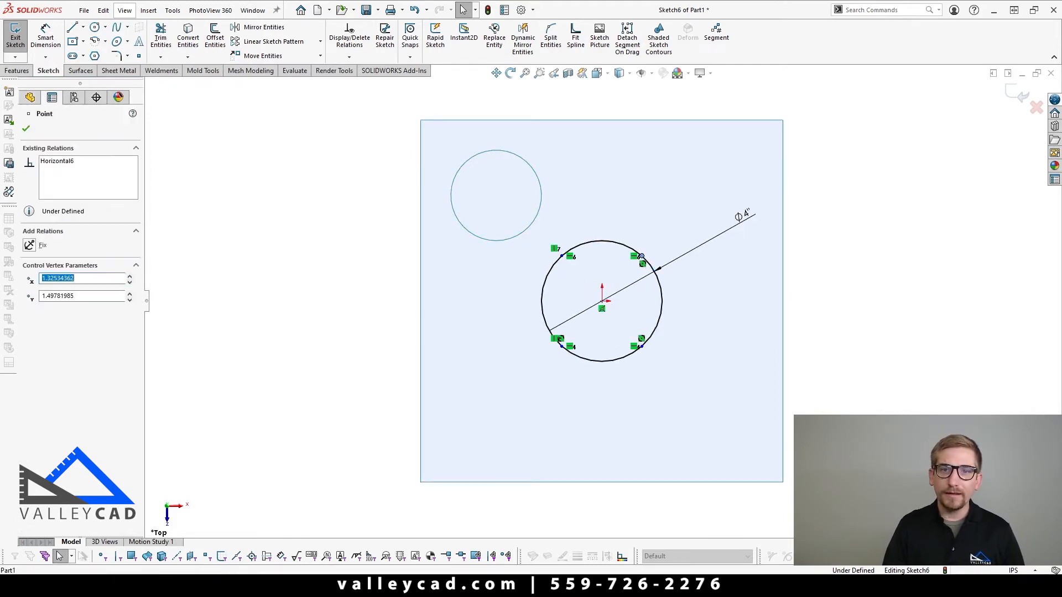
pyautogui.keyDown('ctrl'); pyautogui.click(640, 341); pyautogui.keyUp('ctrl')
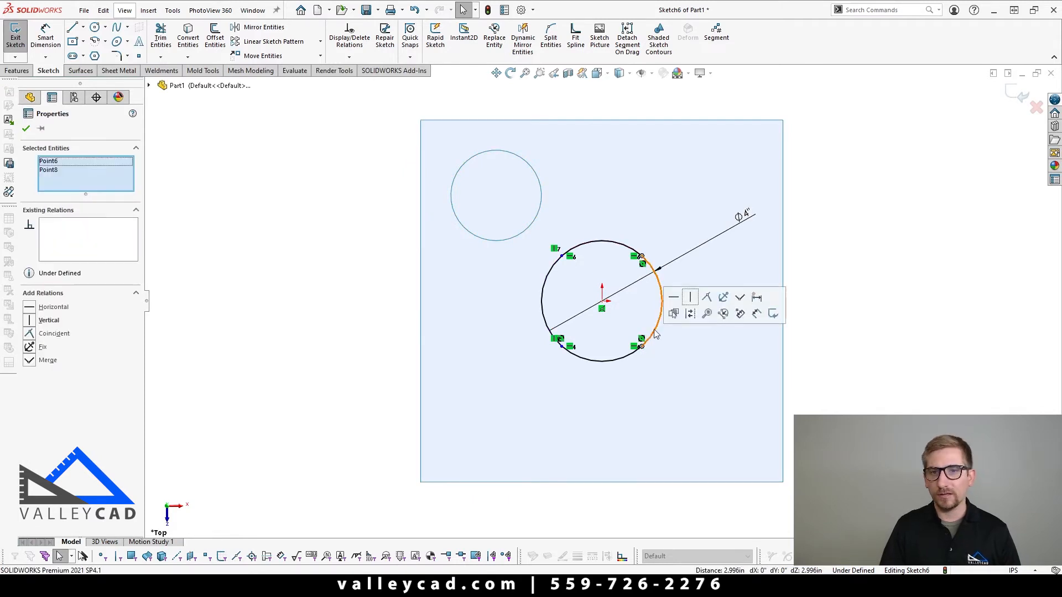
pyautogui.click(693, 301)
pyautogui.click(853, 397)
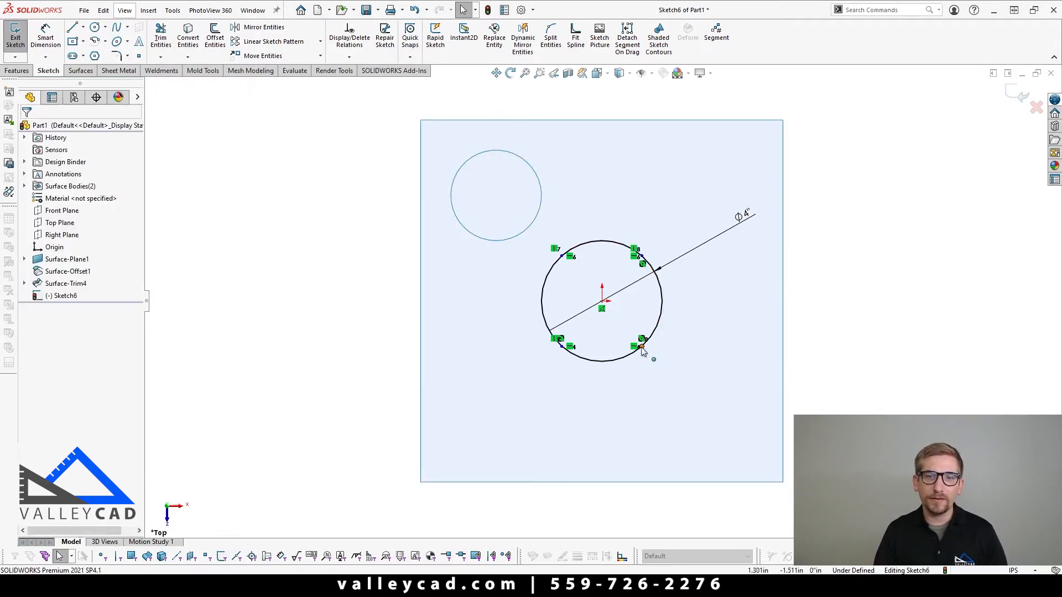
pyautogui.moveTo(641, 347)
pyautogui.mouseDown()
pyautogui.moveTo(665, 342)
pyautogui.moveTo(666, 358)
pyautogui.moveTo(659, 351)
pyautogui.mouseUp()
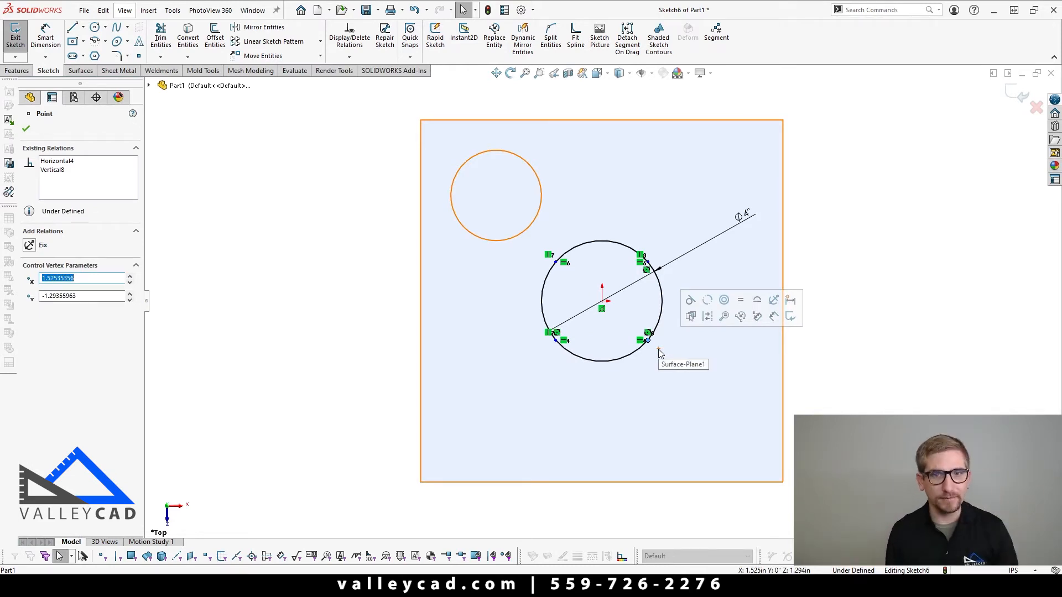
# Dimension the horizontal distance between the two upper split points as 3 in, placing it above the circle
pyautogui.click(43, 35)
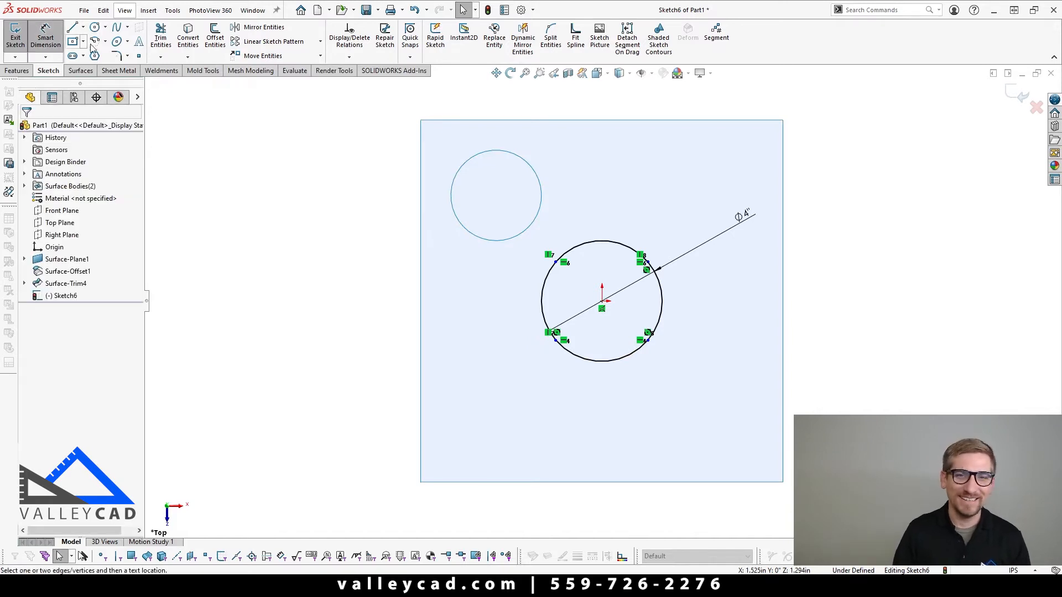
pyautogui.click(555, 262)
pyautogui.click(646, 262)
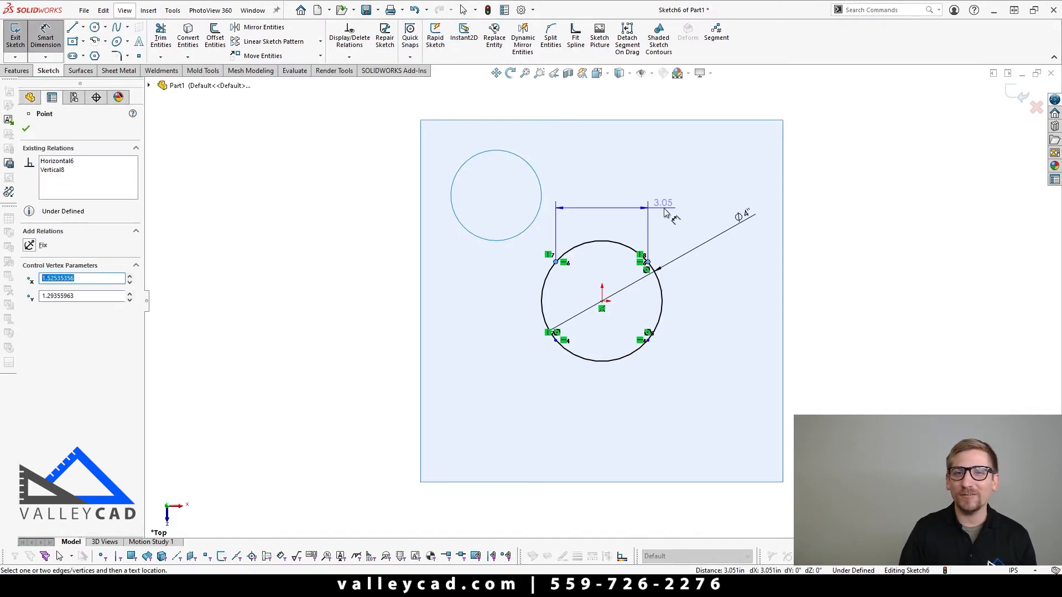
pyautogui.click(672, 212)
pyautogui.write('3')
pyautogui.press('Return')
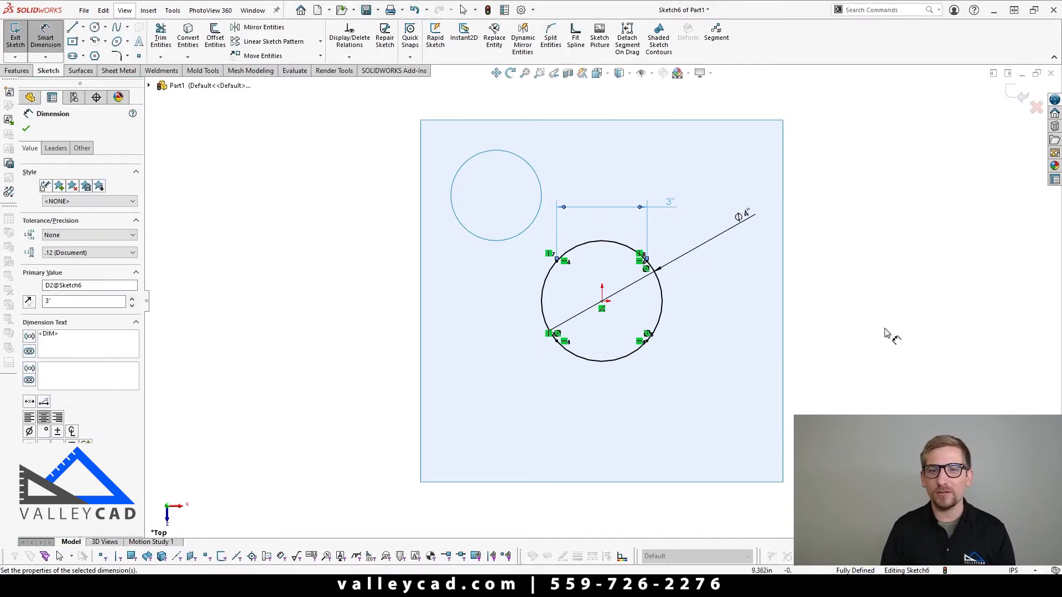
pyautogui.click(884, 337)
pyautogui.press('Escape')
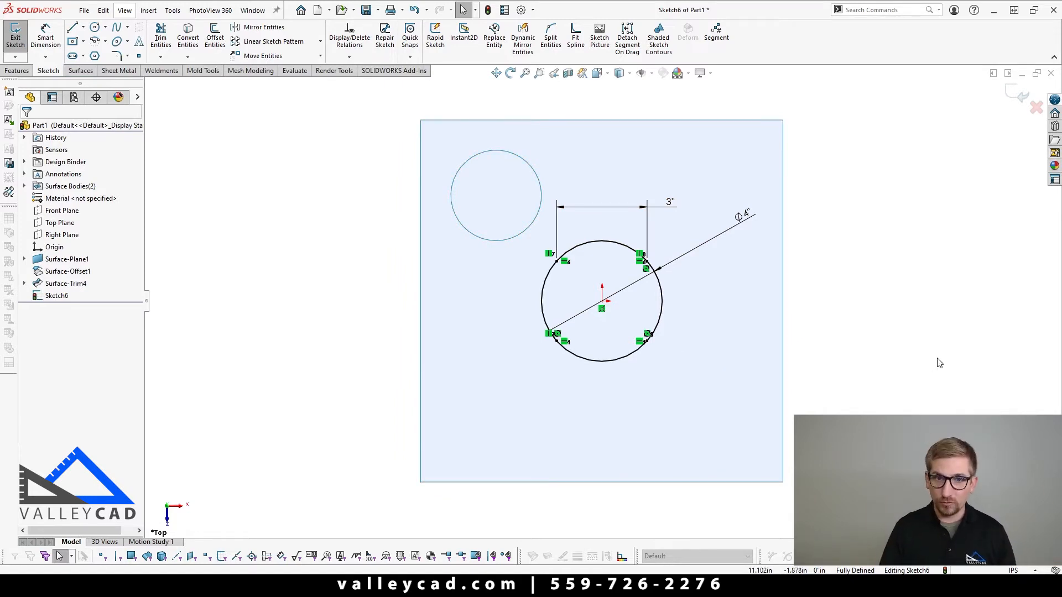
# Check one arc of the split circle and exit the sketch
pyautogui.click(548, 289)
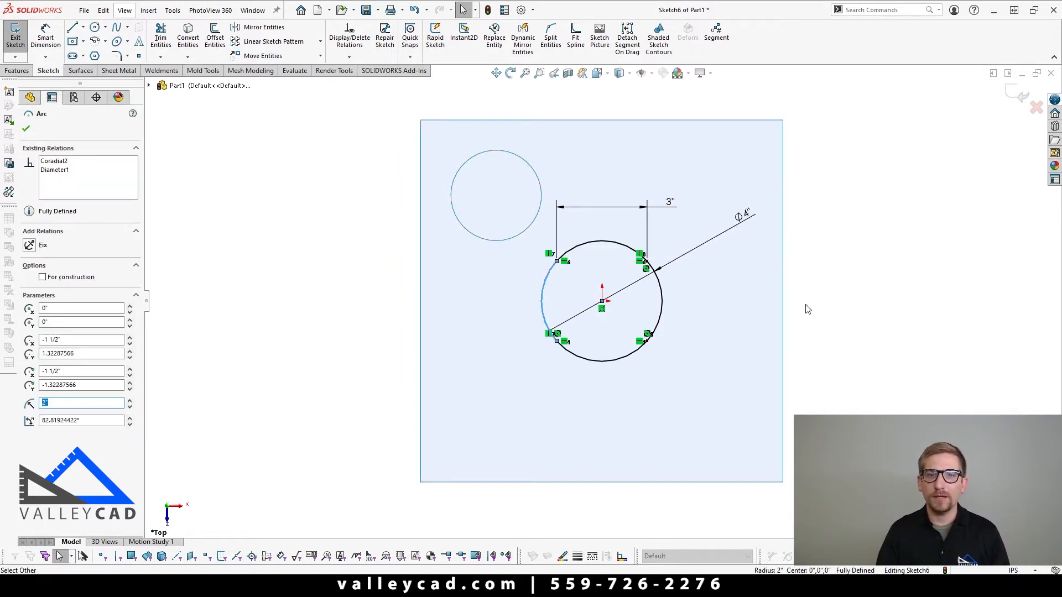
pyautogui.click(821, 319)
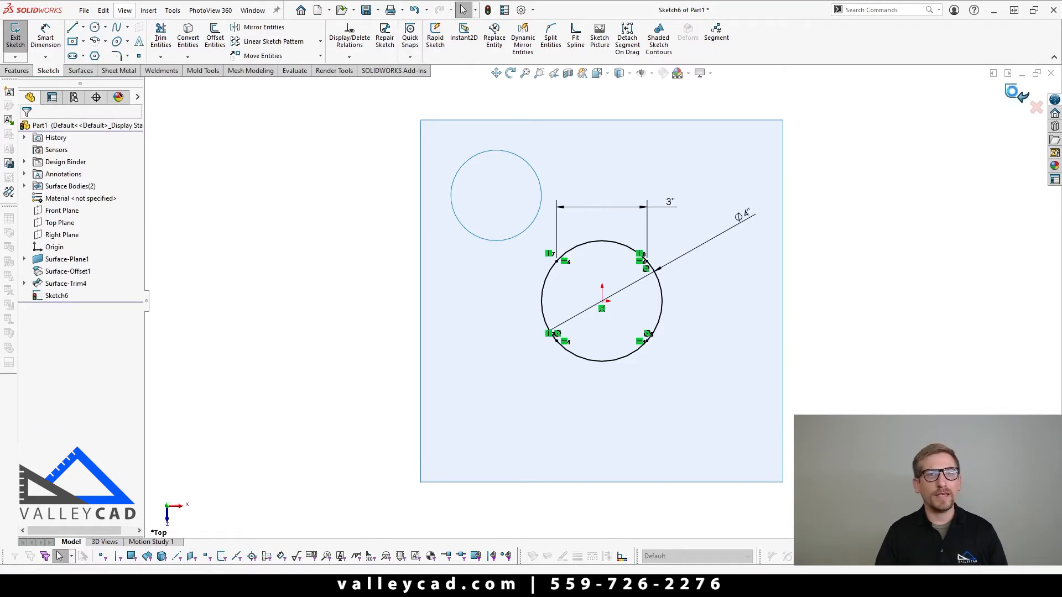
pyautogui.click(1019, 95)
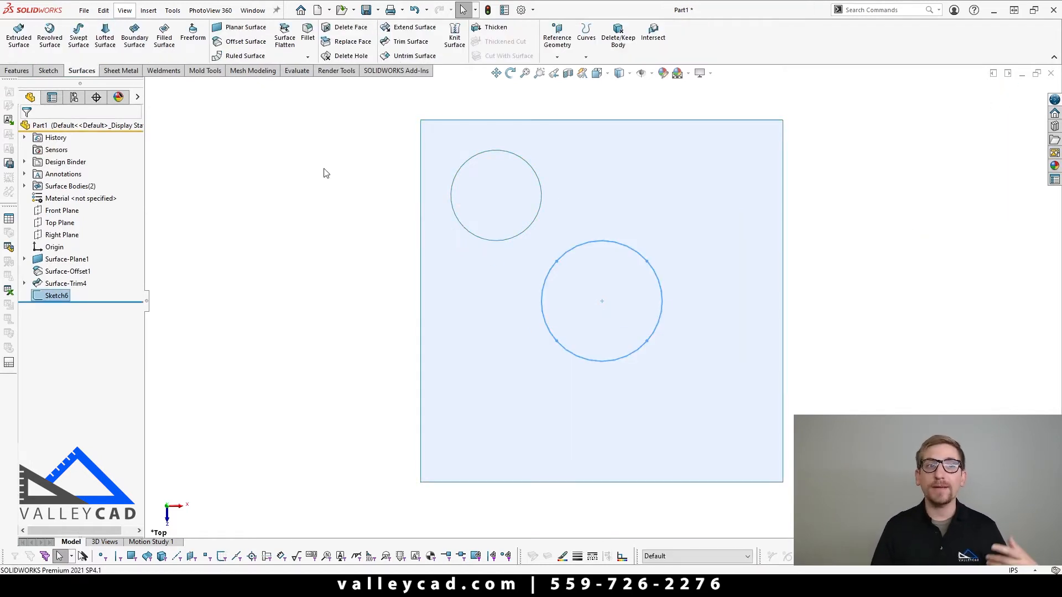
# Trim the original planar surface with the split-circle sketch as trim tool, removing the area inside the circle
pyautogui.click(402, 45)
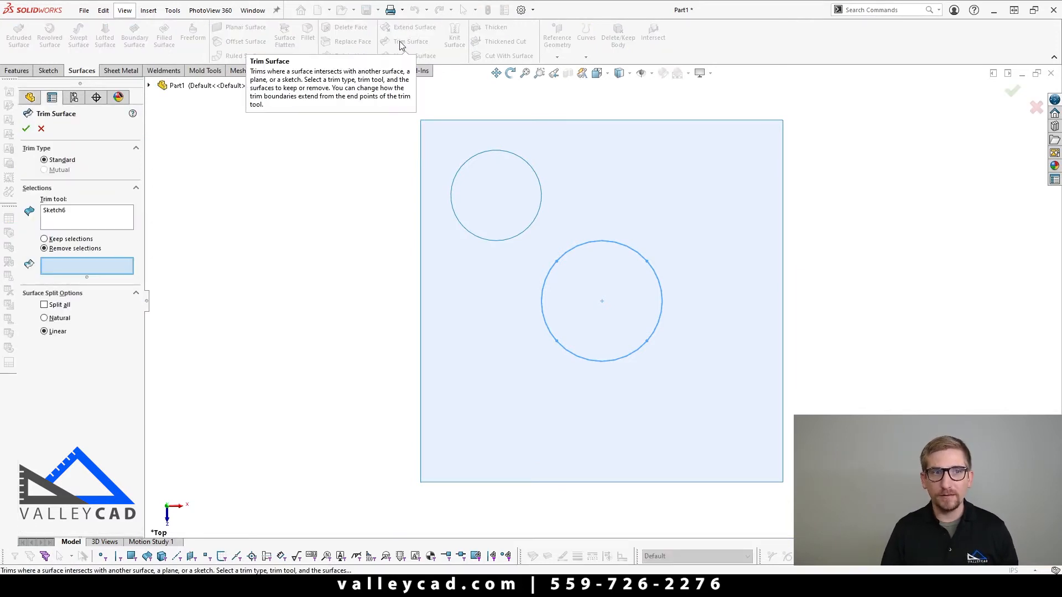
pyautogui.click(55, 213)
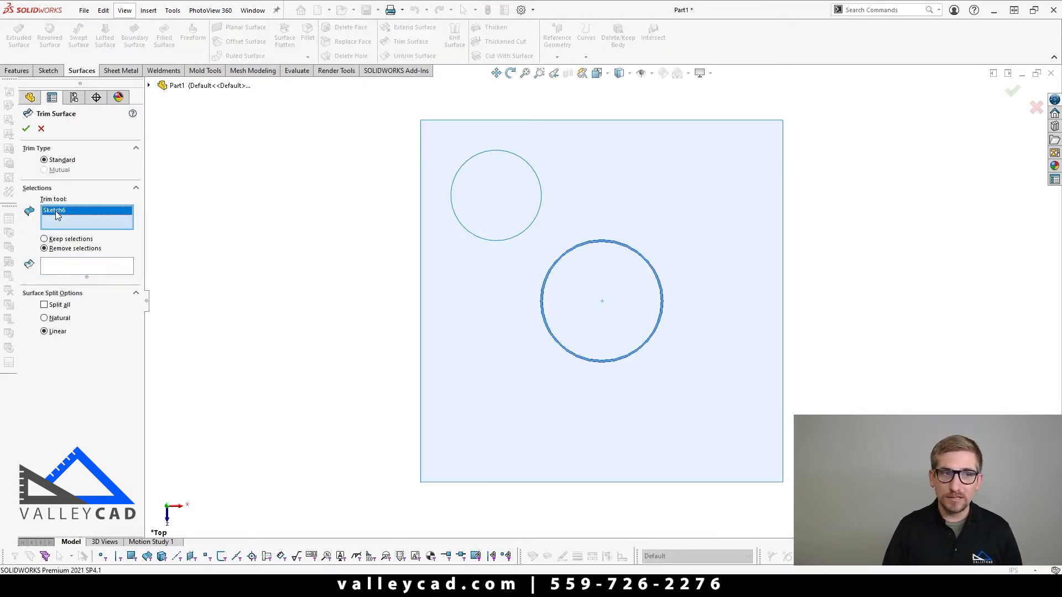
pyautogui.click(66, 268)
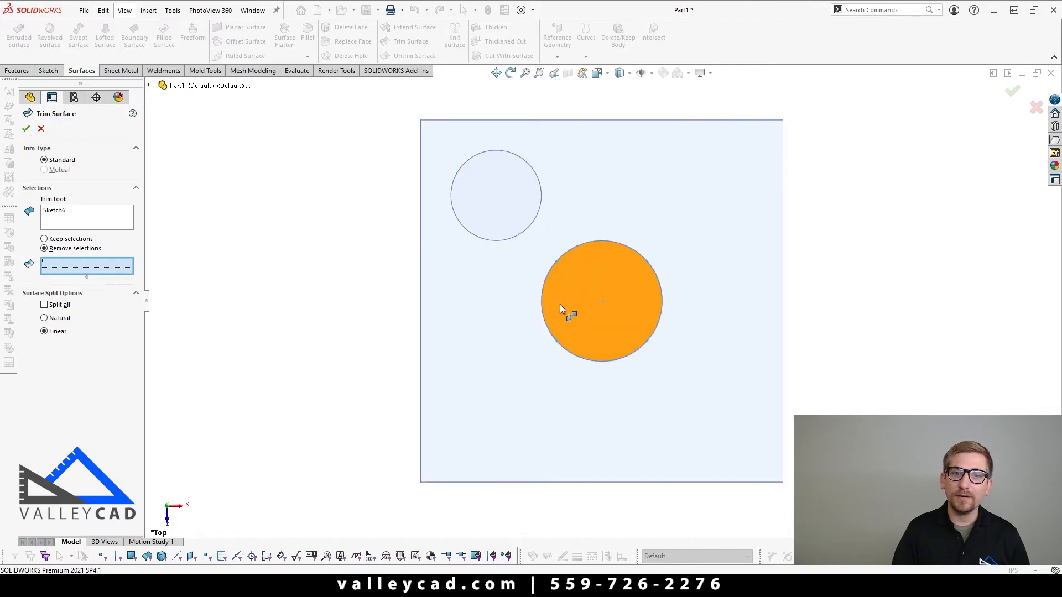
pyautogui.click(560, 305)
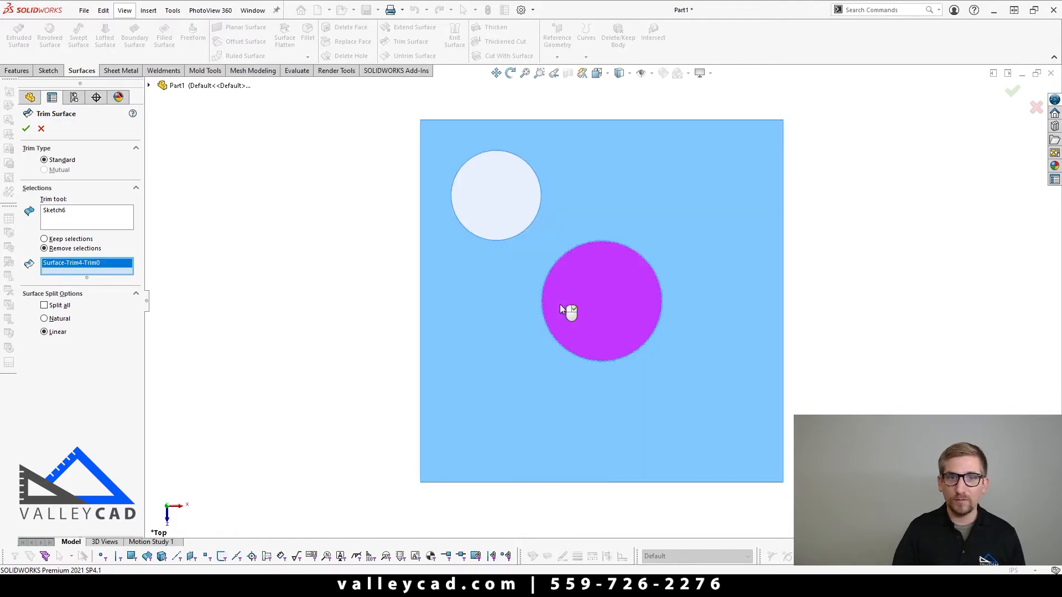
pyautogui.rightClick(560, 306)
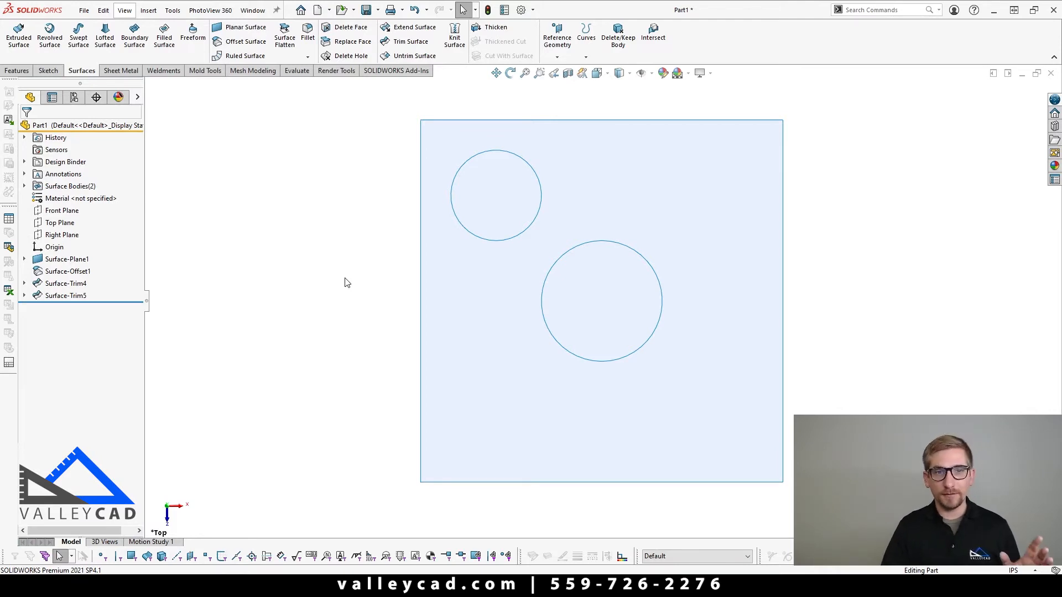
# Examine the edges of the two circular cutouts, comparing the single-edge circle with the one divided into arcs
pyautogui.click(66, 283)
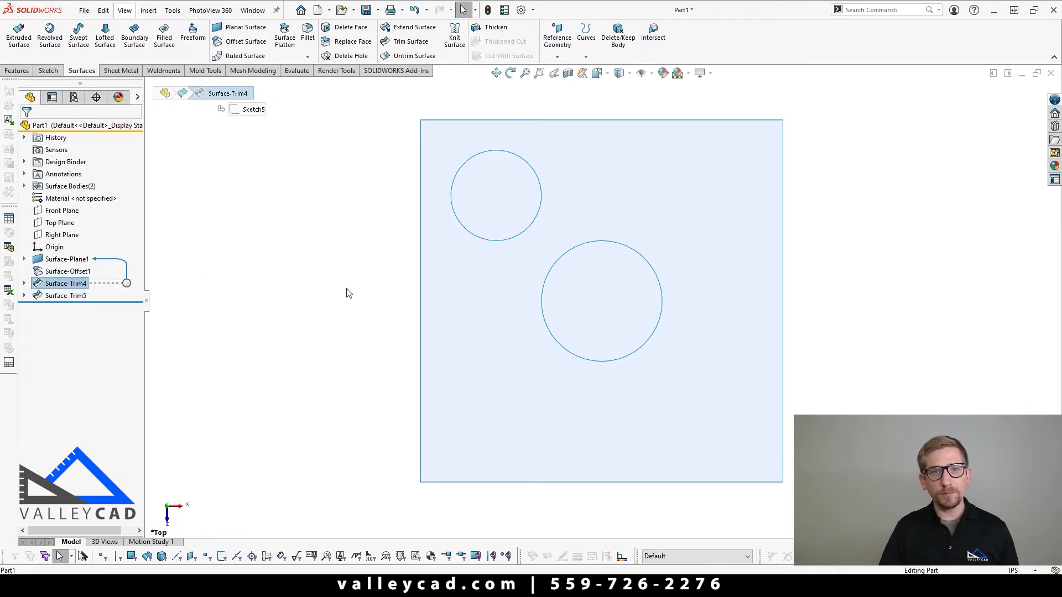
pyautogui.click(490, 242)
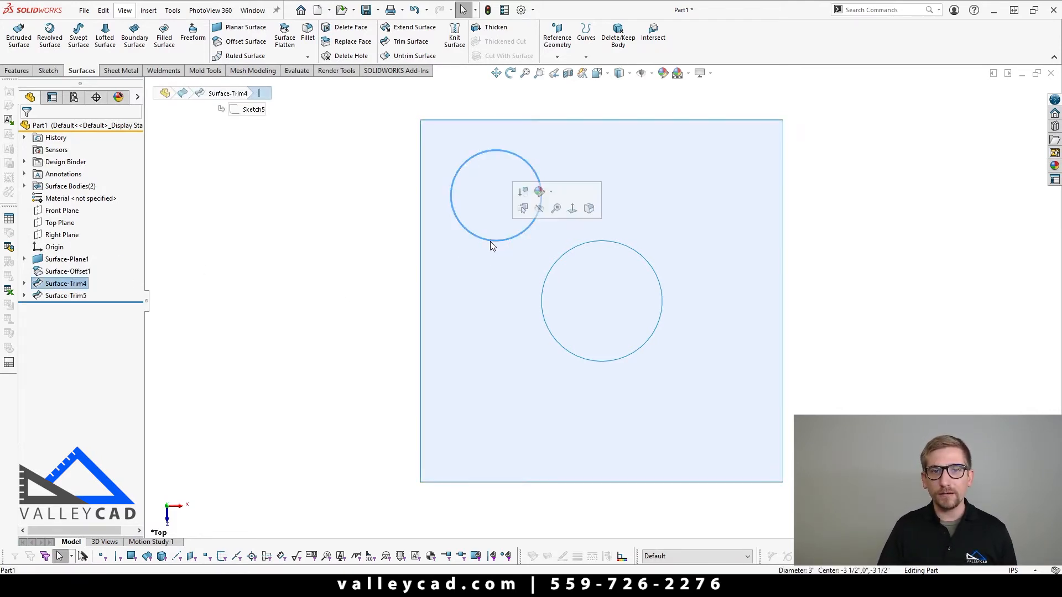
pyautogui.moveTo(439, 276); pyautogui.dragTo(433, 225, button='middle')
pyautogui.scroll(-1, 483, 167)
pyautogui.scroll(-2, 445, 121)
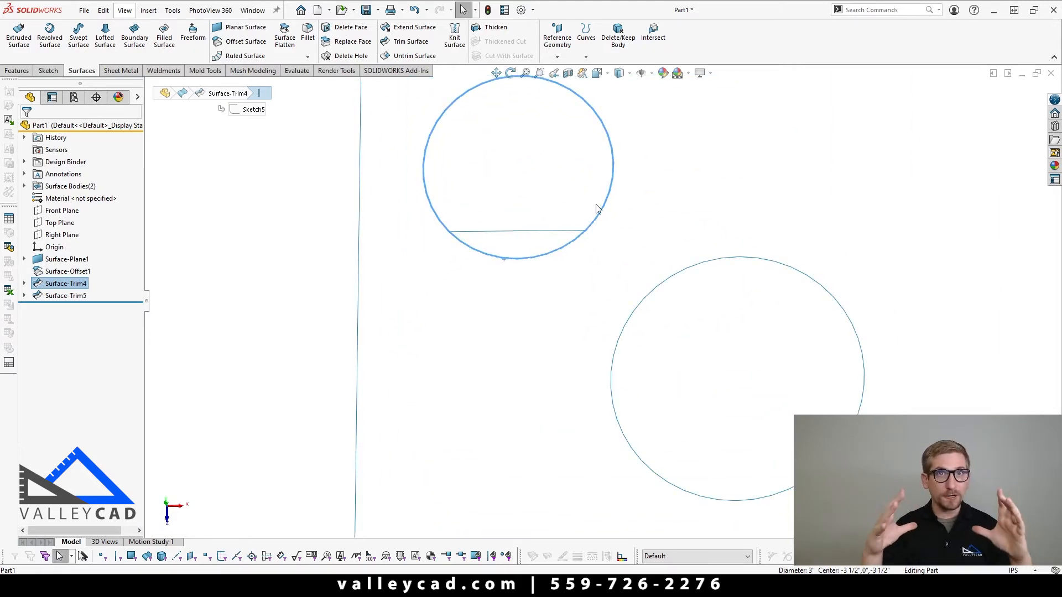
pyautogui.scroll(2, 595, 215)
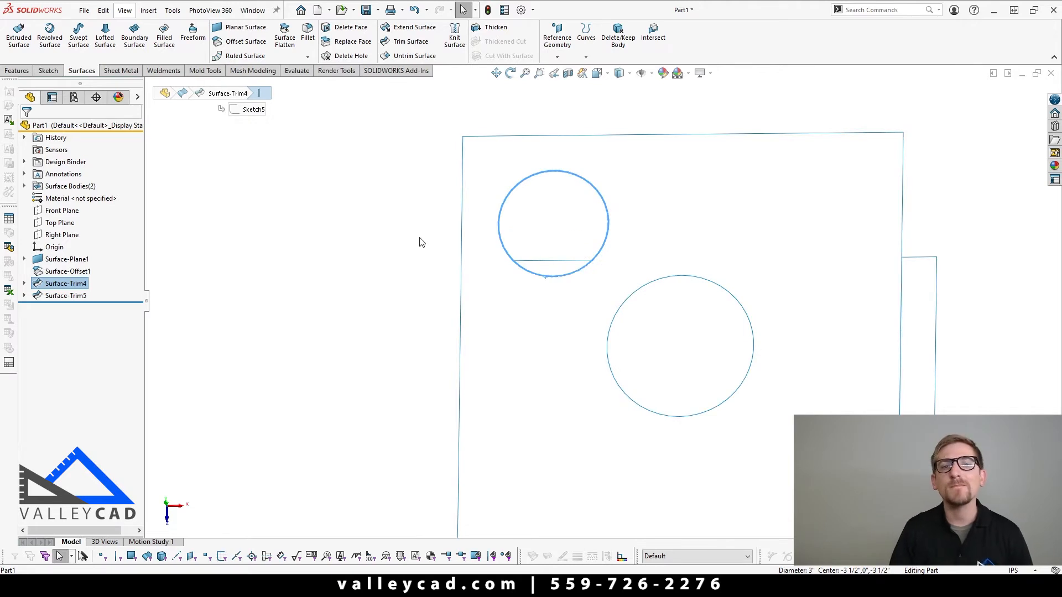
pyautogui.press('Escape')
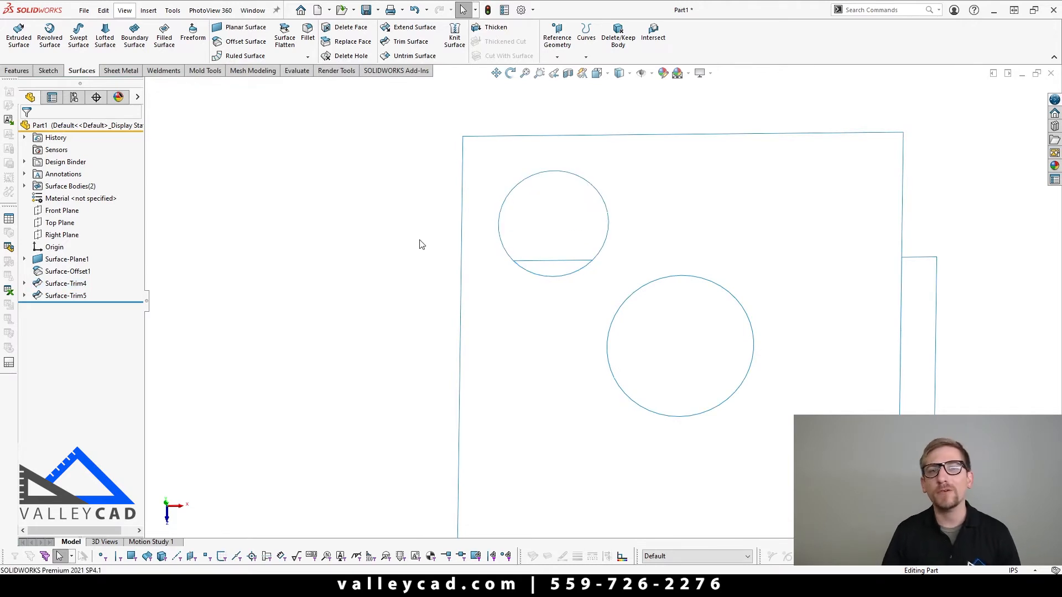
pyautogui.click(663, 286)
pyautogui.moveTo(666, 290)
pyautogui.mouseDown(button='middle')
pyautogui.moveTo(686, 341)
pyautogui.moveTo(658, 410)
pyautogui.mouseUp(button='middle')
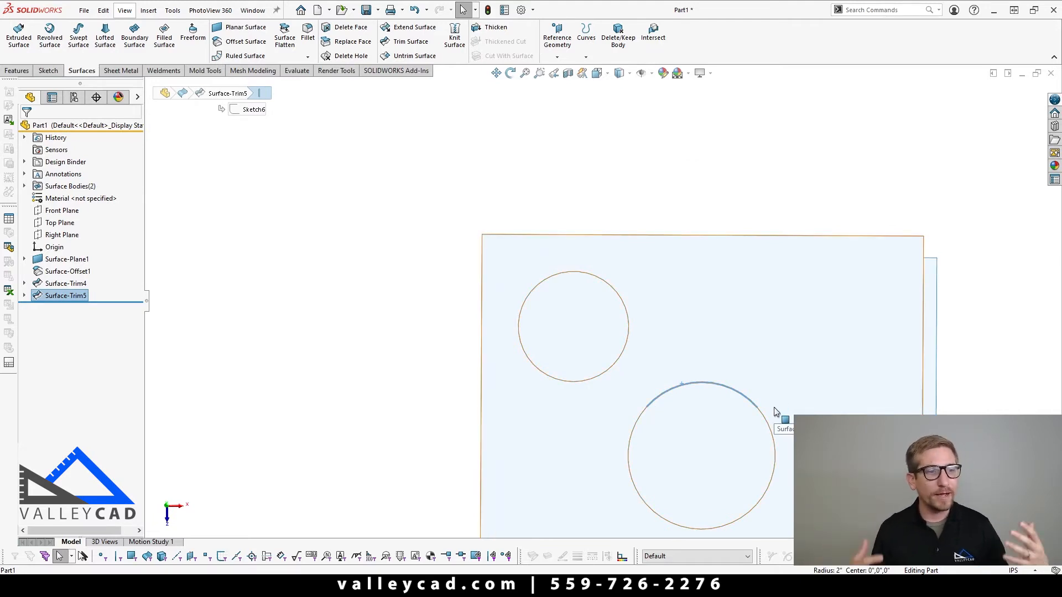
pyautogui.scroll(3, 625, 287)
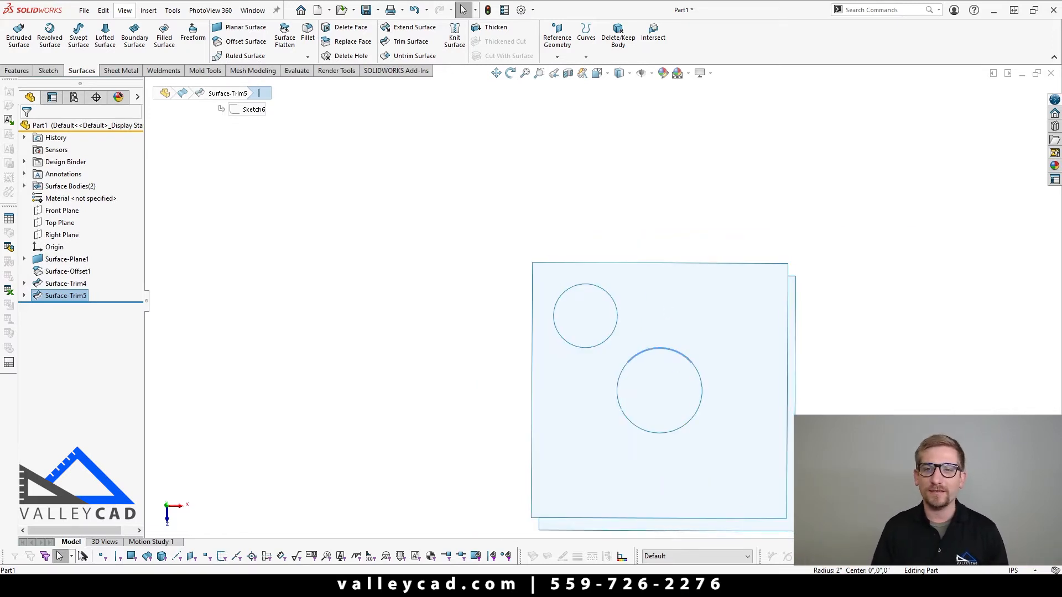
# Start a new sketch on the face of the offset surface behind the trimmed one
pyautogui.click(851, 442)
pyautogui.scroll(3, 852, 442)
pyautogui.moveTo(851, 443); pyautogui.dragTo(749, 402, button='middle')
pyautogui.click(728, 389)
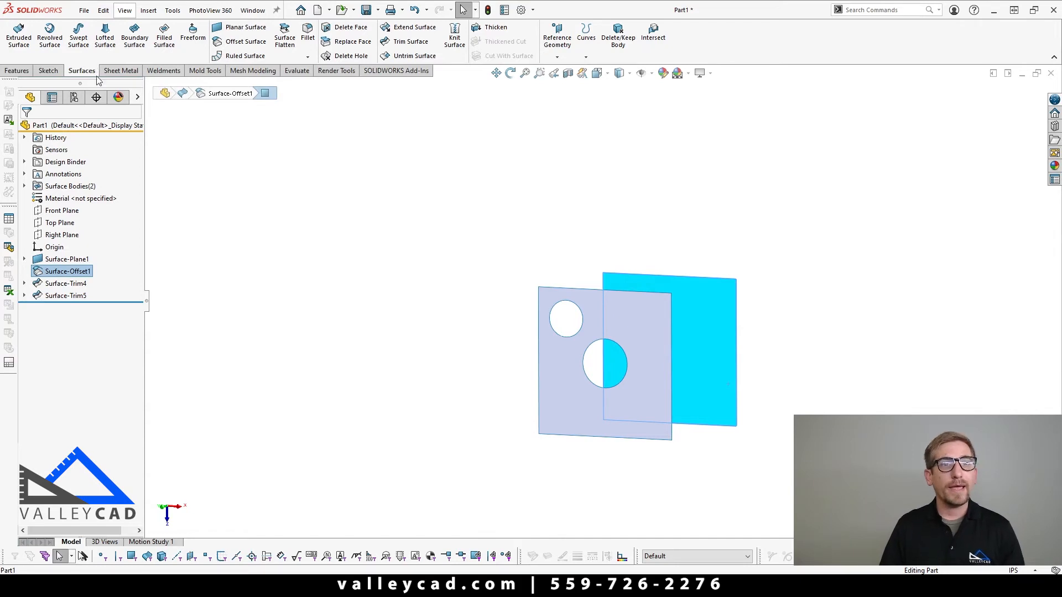
pyautogui.click(48, 71)
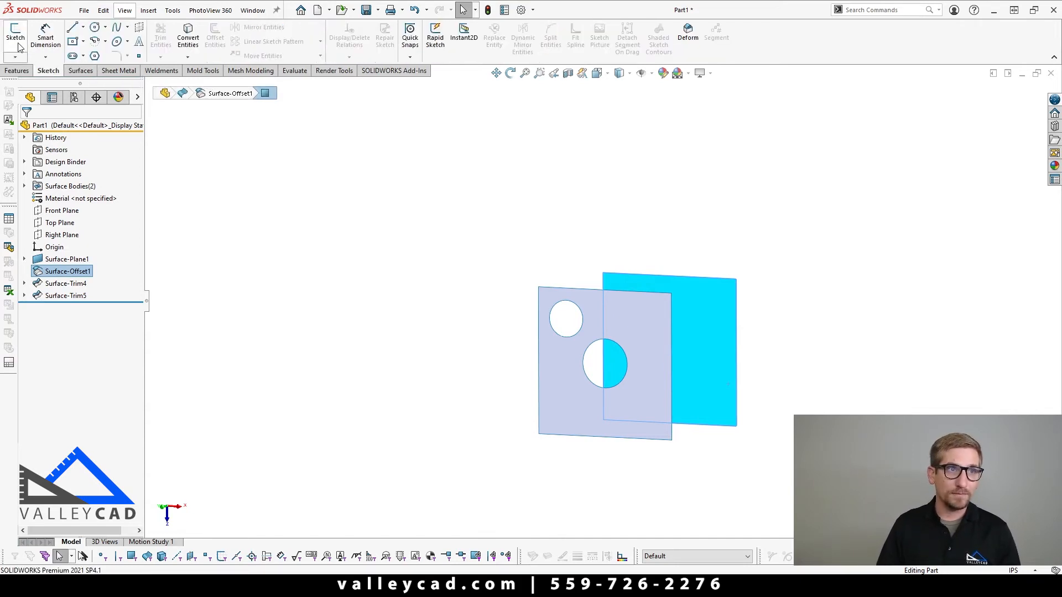
pyautogui.click(17, 45)
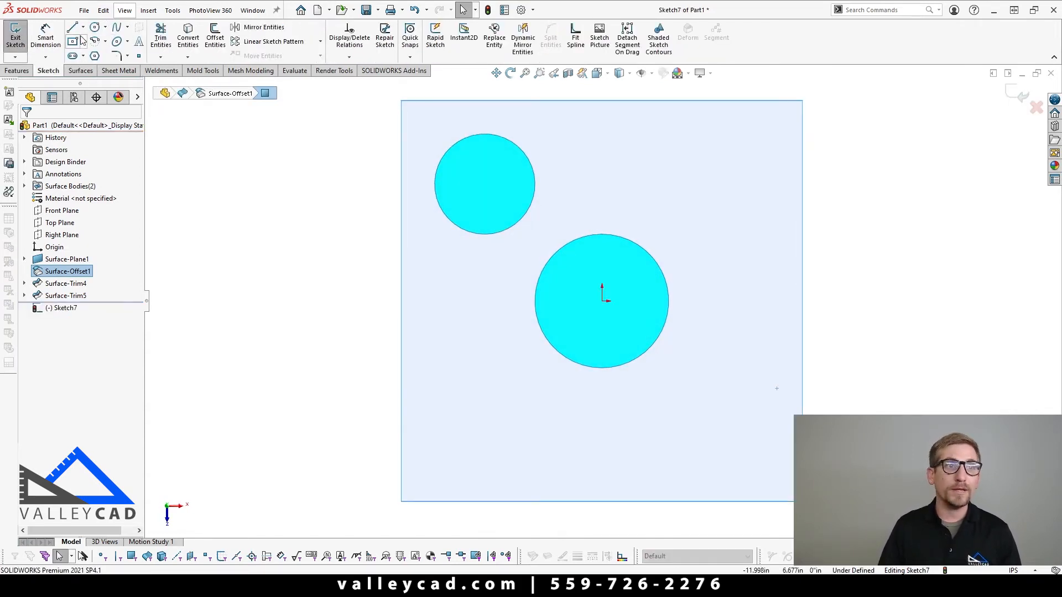
# Sketch a center rectangle from the origin, about 4.6 by 4.35 in, with midpoint construction lines
pyautogui.click(73, 42)
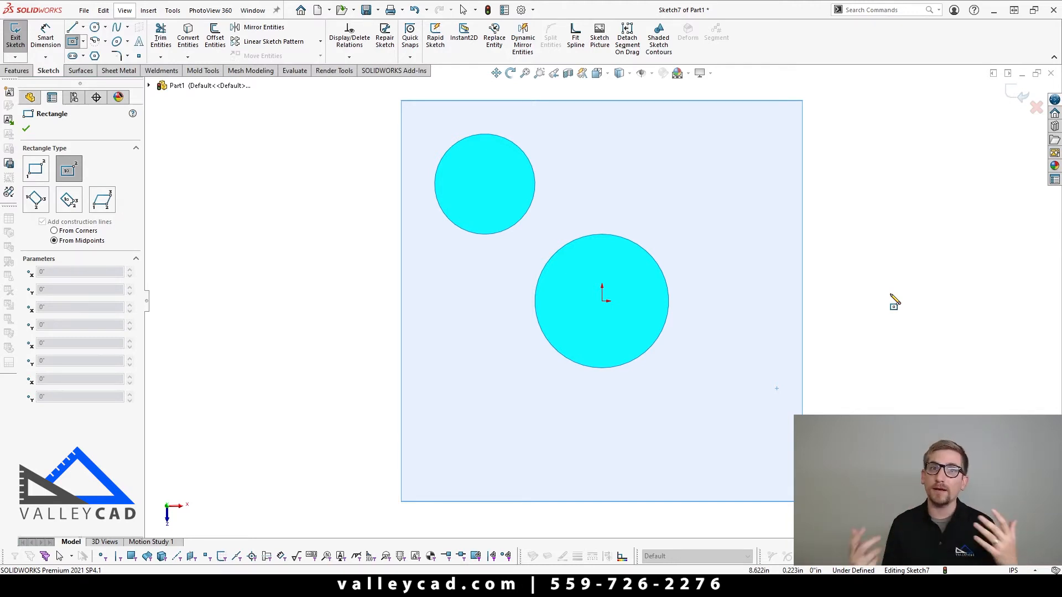
pyautogui.click(69, 169)
pyautogui.click(602, 301)
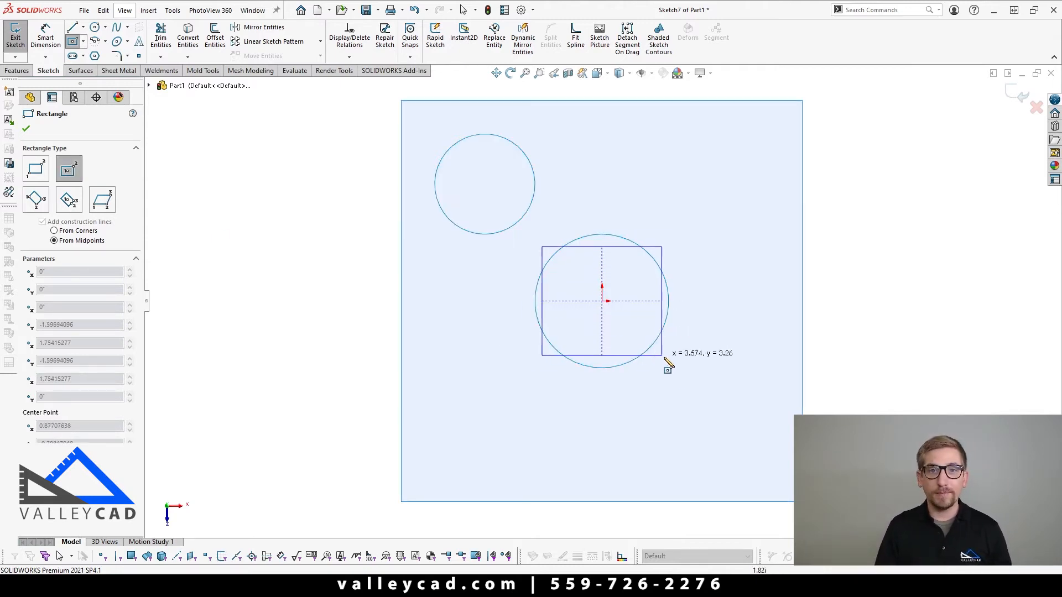
pyautogui.click(679, 374)
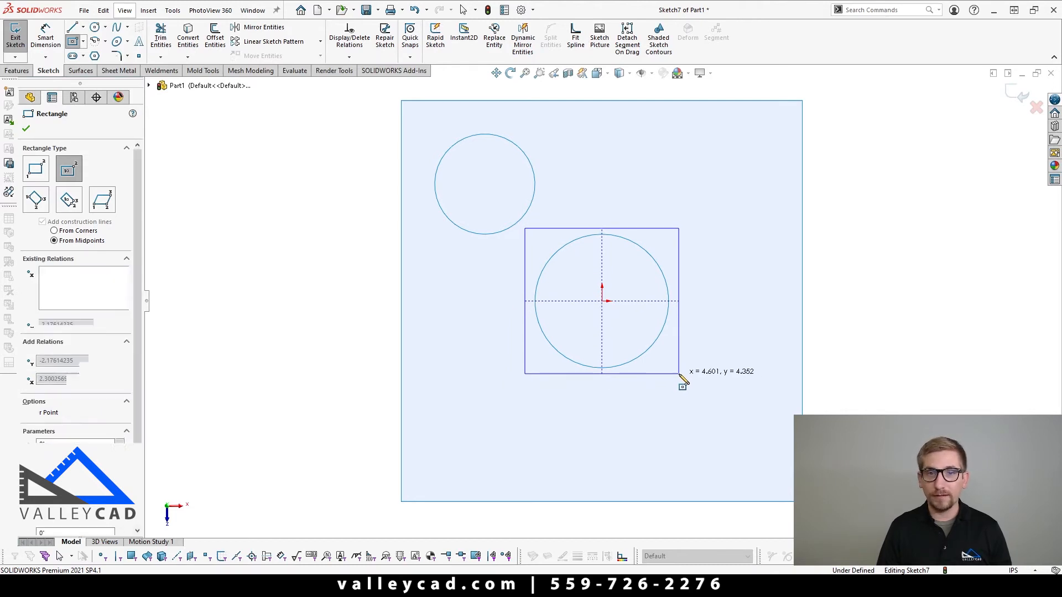
pyautogui.press('Escape')
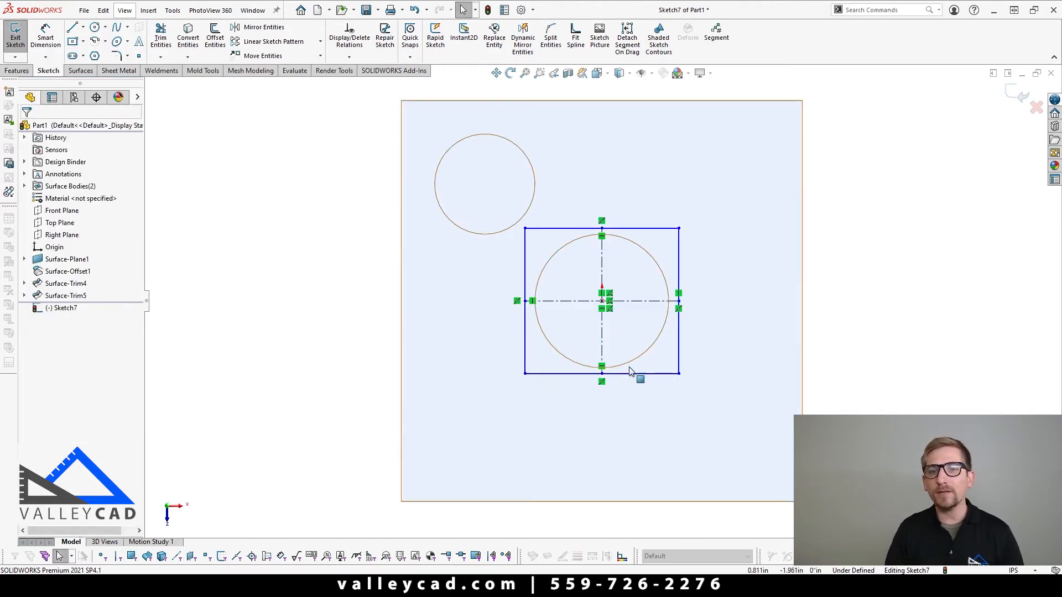
# Make the rectangle's lower side tangent to the lower arc edge of the central circular cutout
pyautogui.click(625, 375)
pyautogui.keyDown('ctrl'); pyautogui.click(583, 365); pyautogui.keyUp('ctrl')
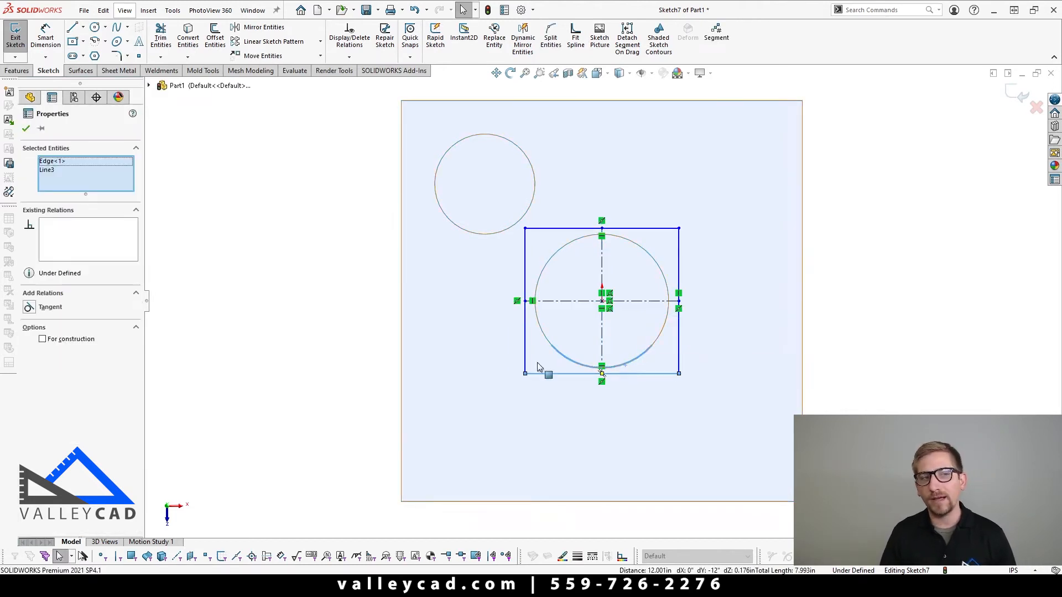
pyautogui.click(28, 307)
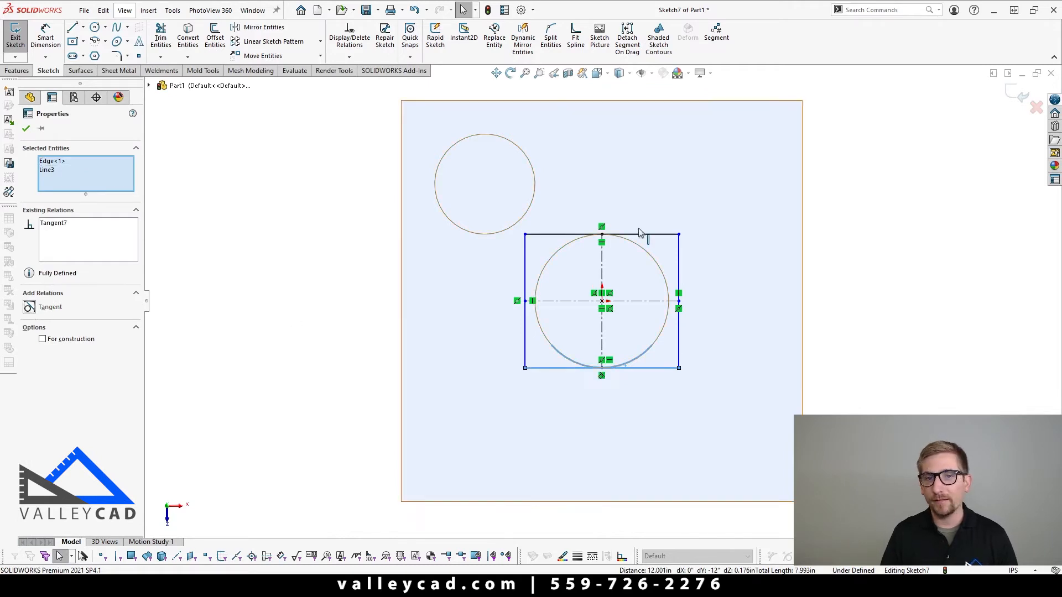
# Make the rectangle's left and upper sides equal in length and exit the sketch
pyautogui.click(287, 346)
pyautogui.click(526, 334)
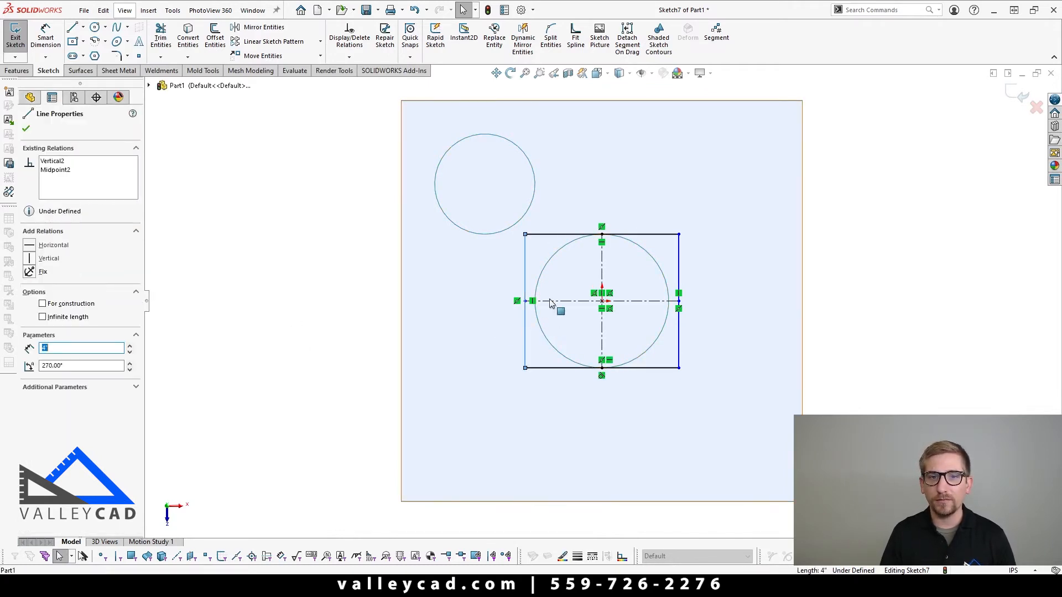
pyautogui.keyDown('ctrl'); pyautogui.click(559, 235); pyautogui.keyUp('ctrl')
pyautogui.click(613, 202)
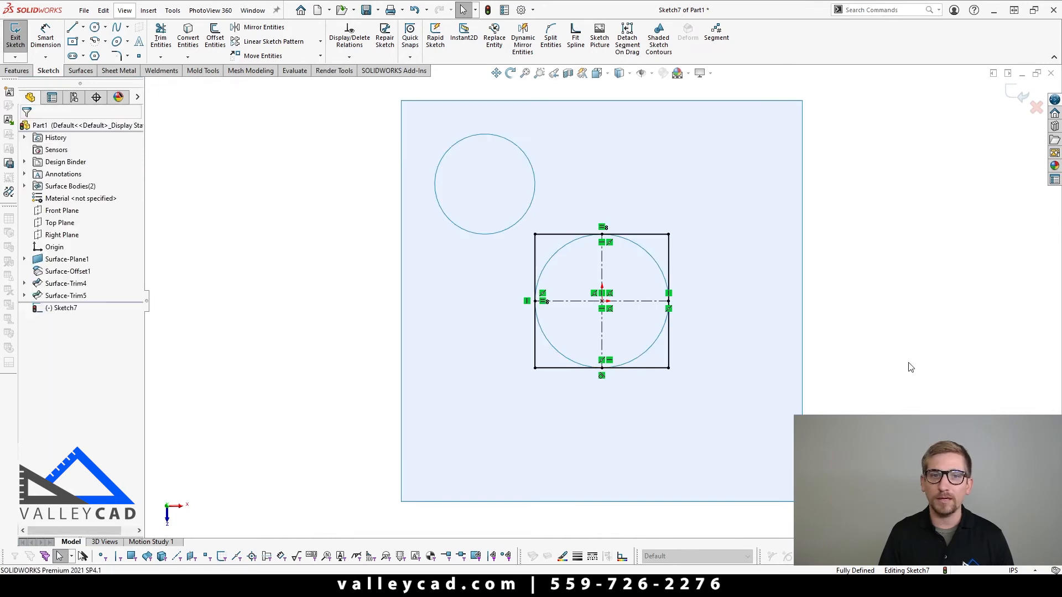
pyautogui.click(1010, 90)
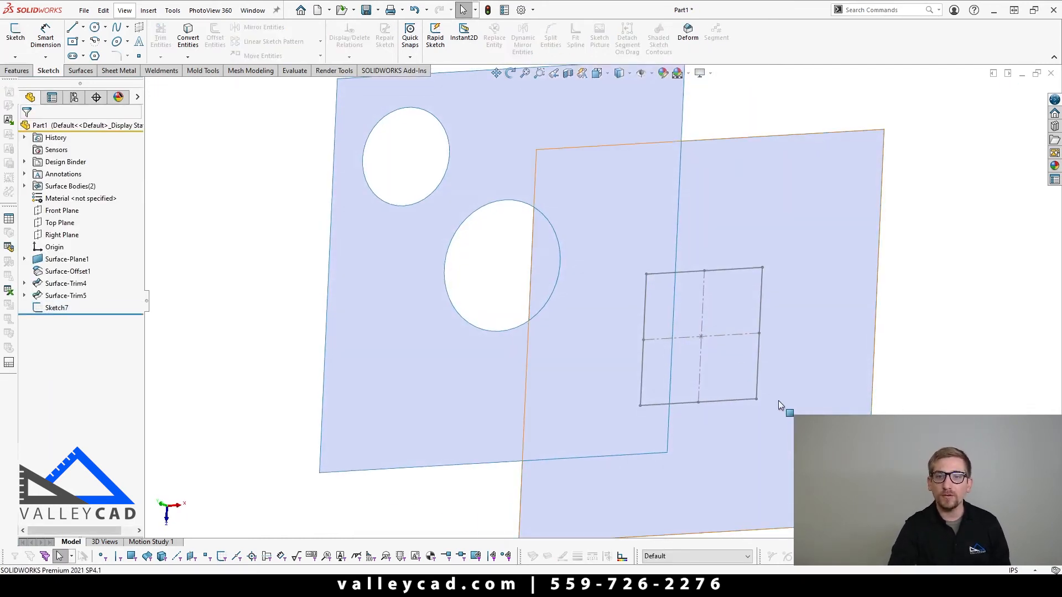
# Trim the offset surface with the square sketch as trim tool, removing the area inside the square
pyautogui.click(81, 70)
pyautogui.click(410, 42)
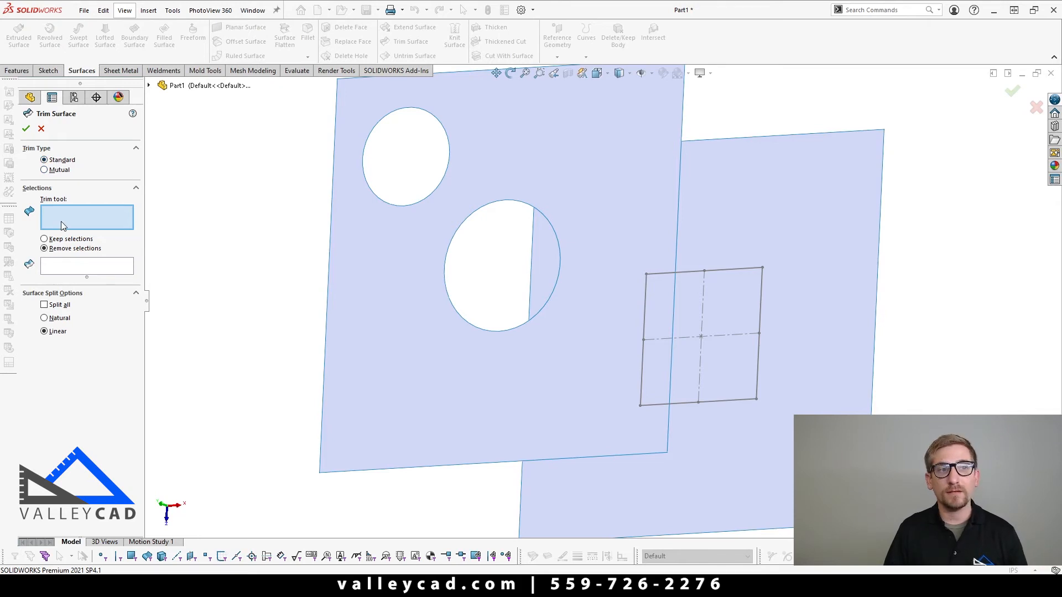
pyautogui.click(718, 402)
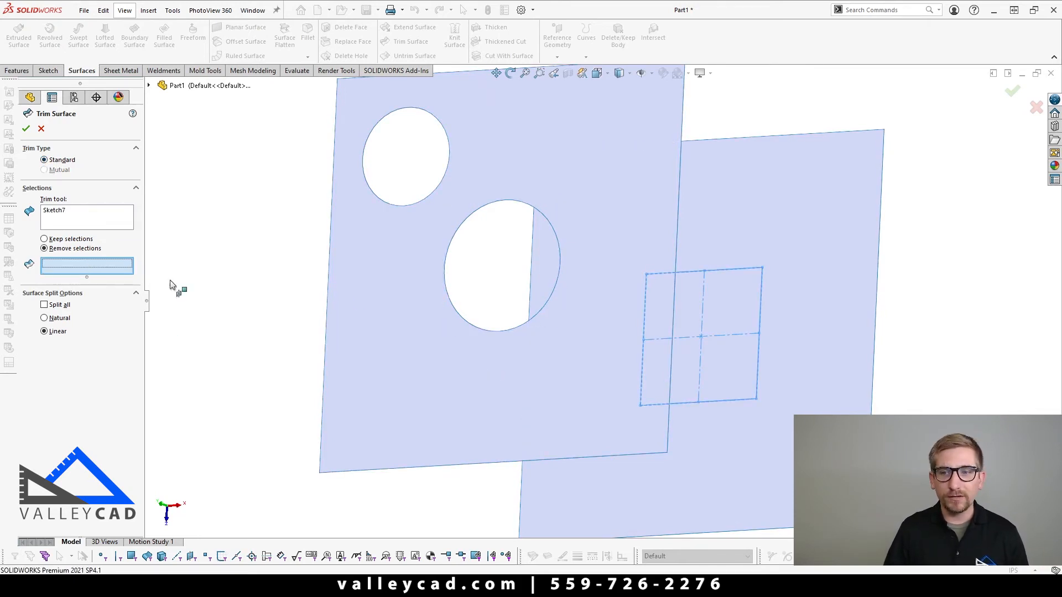
pyautogui.click(717, 367)
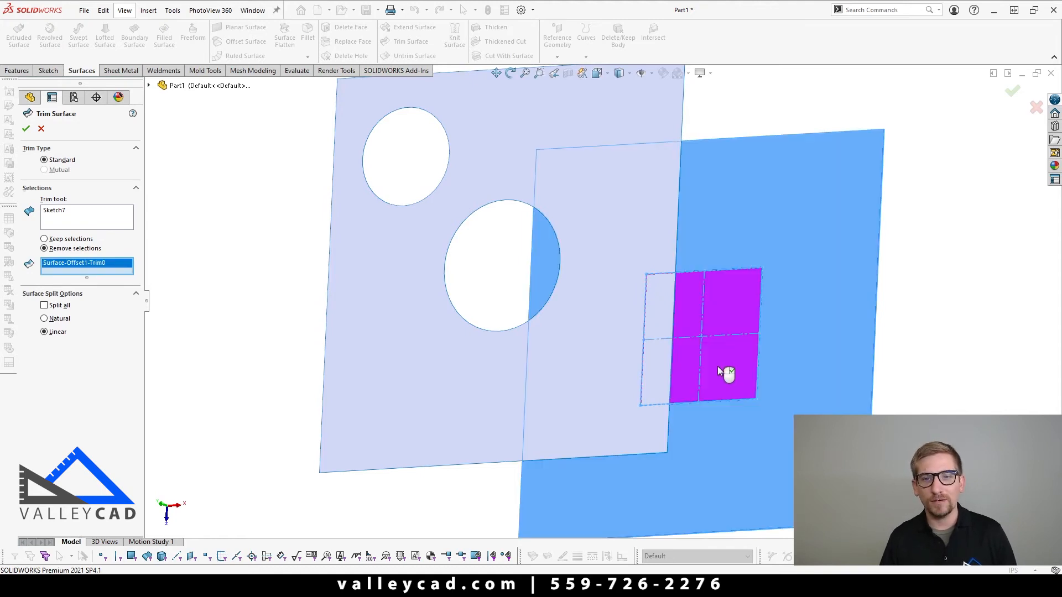
pyautogui.moveTo(718, 365); pyautogui.dragTo(719, 362, button='middle')
pyautogui.rightClick(718, 362)
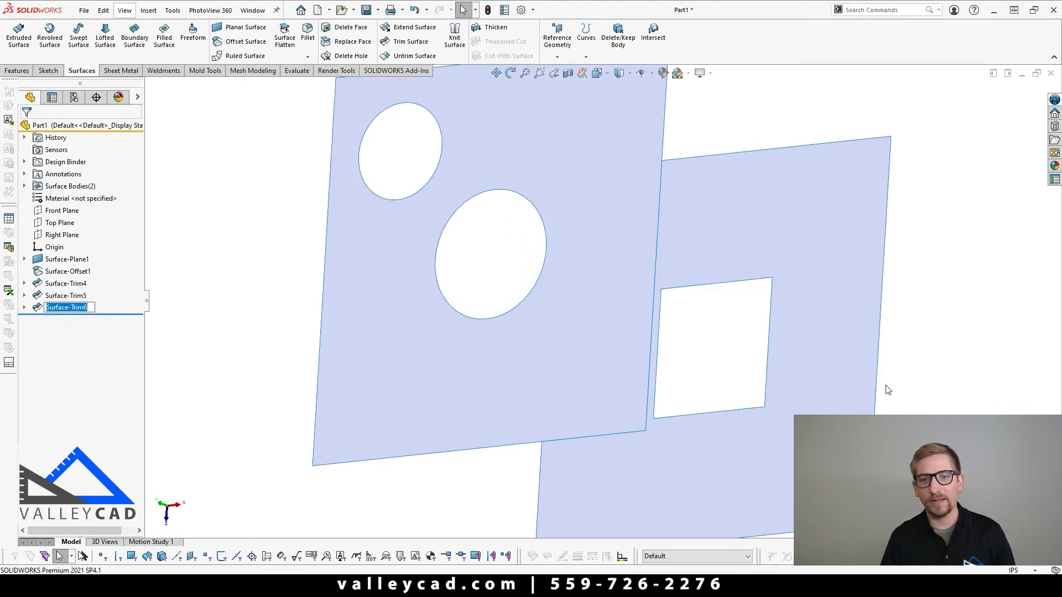
pyautogui.click(939, 391)
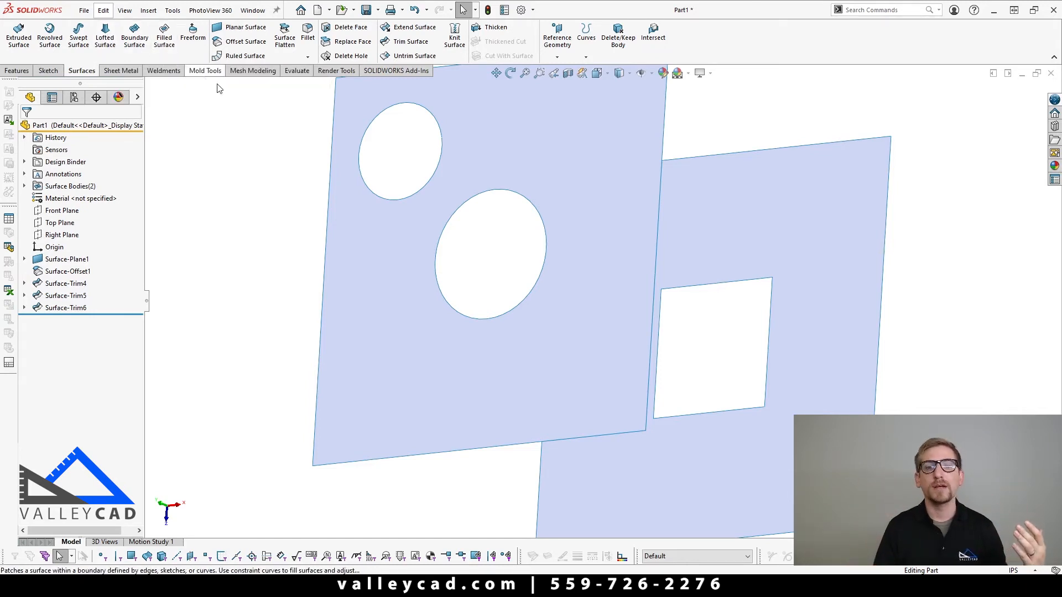
# Compare the arc edges of the central circular cutout with the straight edges of the square cutout
pyautogui.click(492, 320)
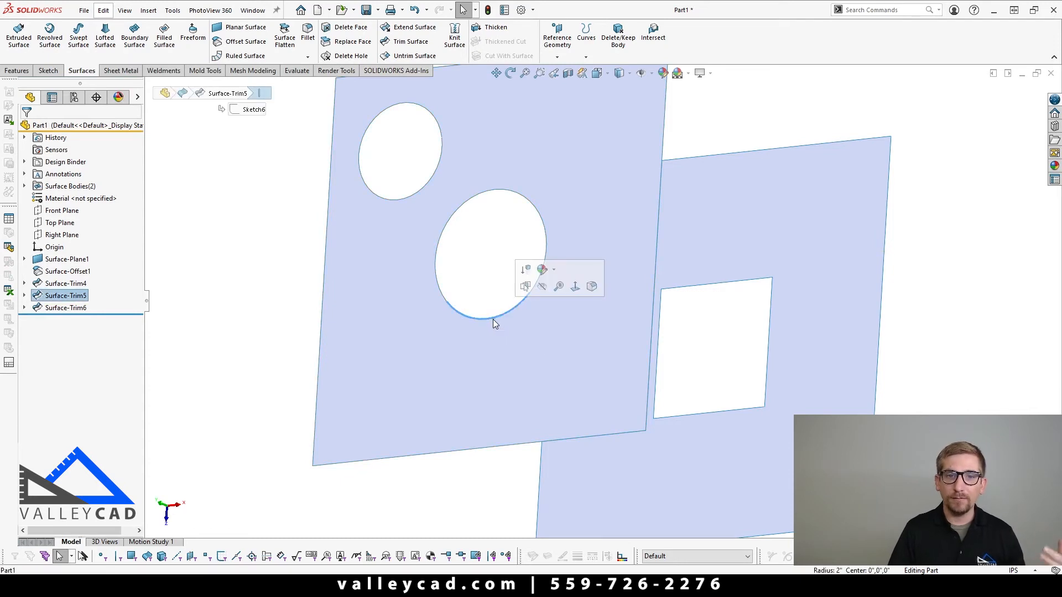
pyautogui.click(705, 414)
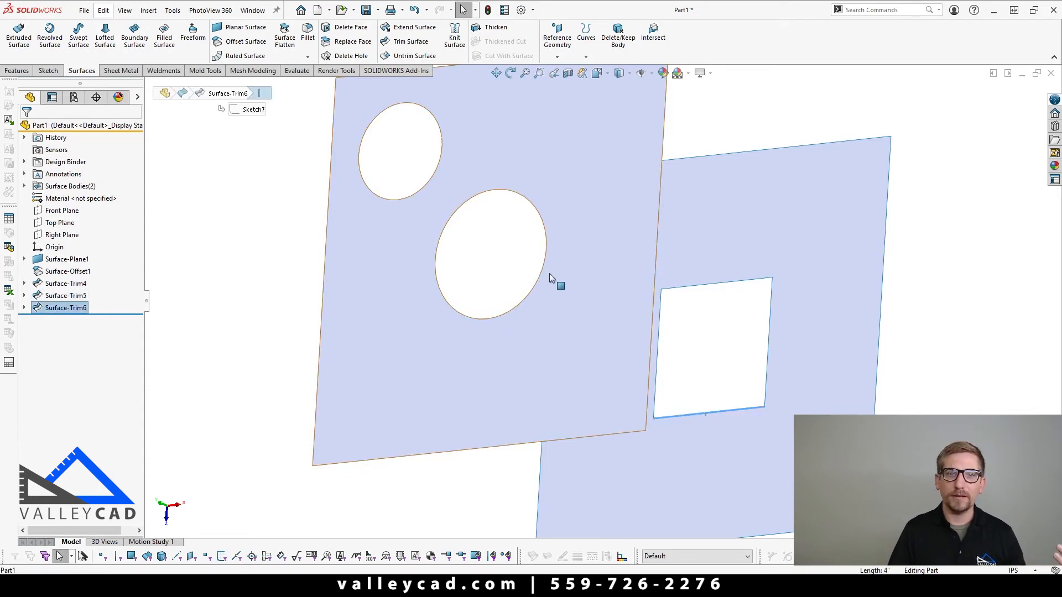
pyautogui.click(544, 263)
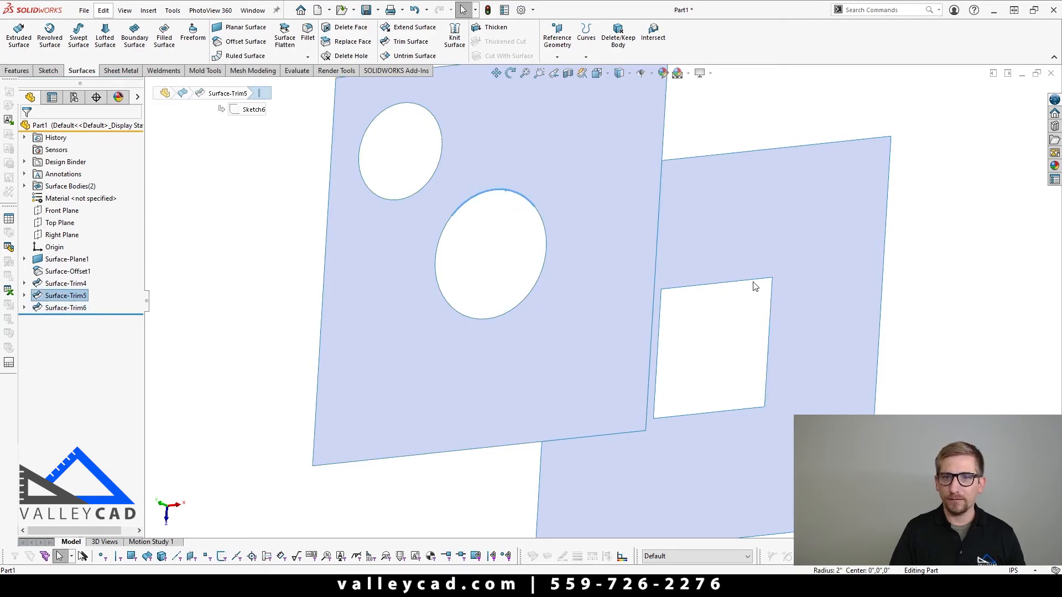
# Examine the circular cutout's left arc against the square cutout's left edge and the offset surface's outer edge
pyautogui.click(441, 289)
pyautogui.click(440, 285)
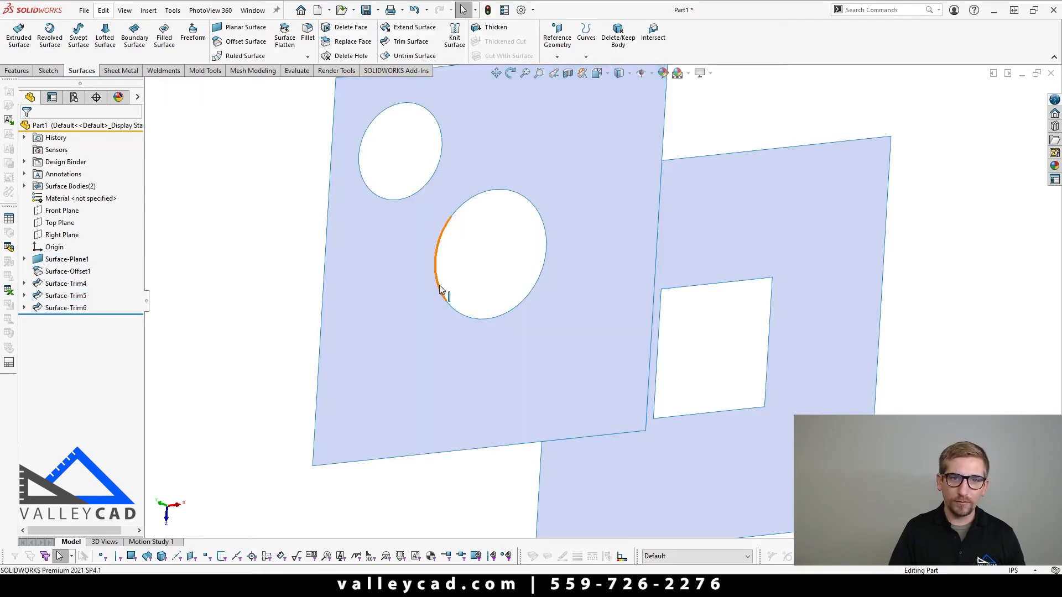
pyautogui.click(440, 288)
pyautogui.moveTo(685, 365); pyautogui.dragTo(679, 370, button='middle')
pyautogui.click(673, 381)
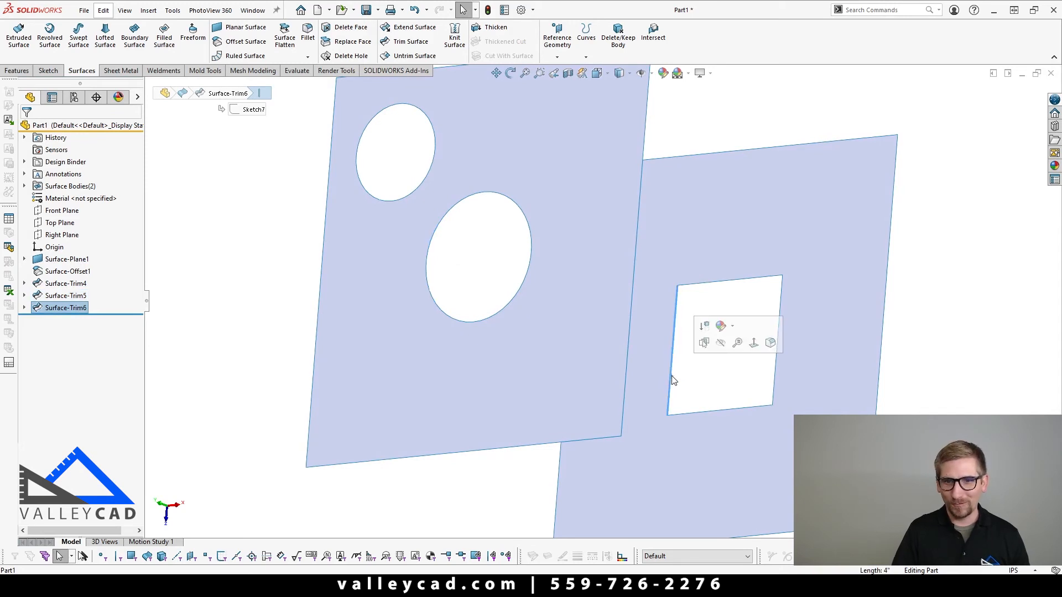
pyautogui.click(877, 407)
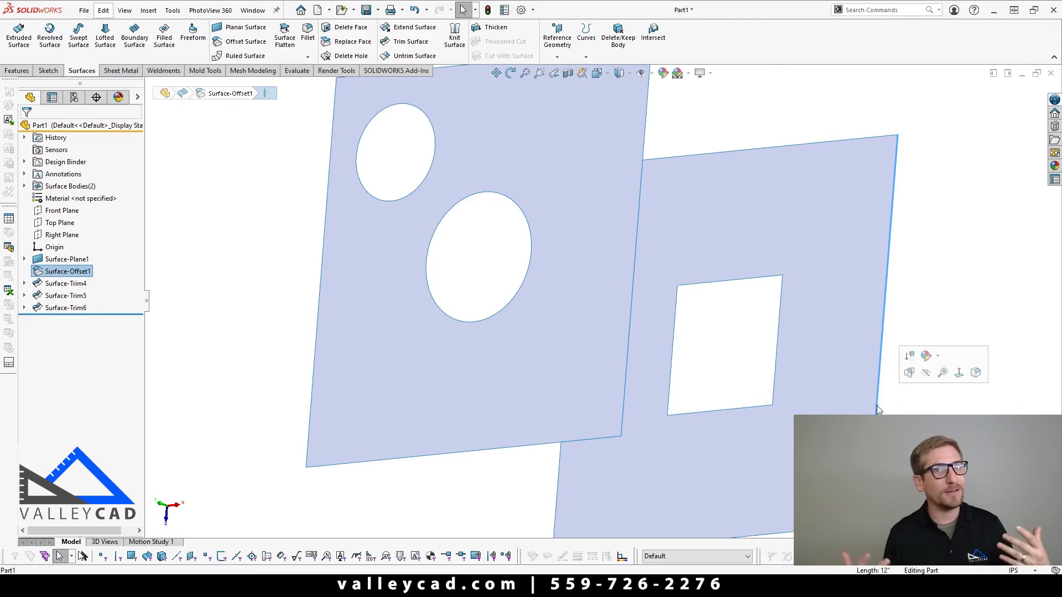
# Start a surface loft from the circular cutout's lower arc to the square cutout's lower edge, clearing the preselected outer edge
pyautogui.click(106, 37)
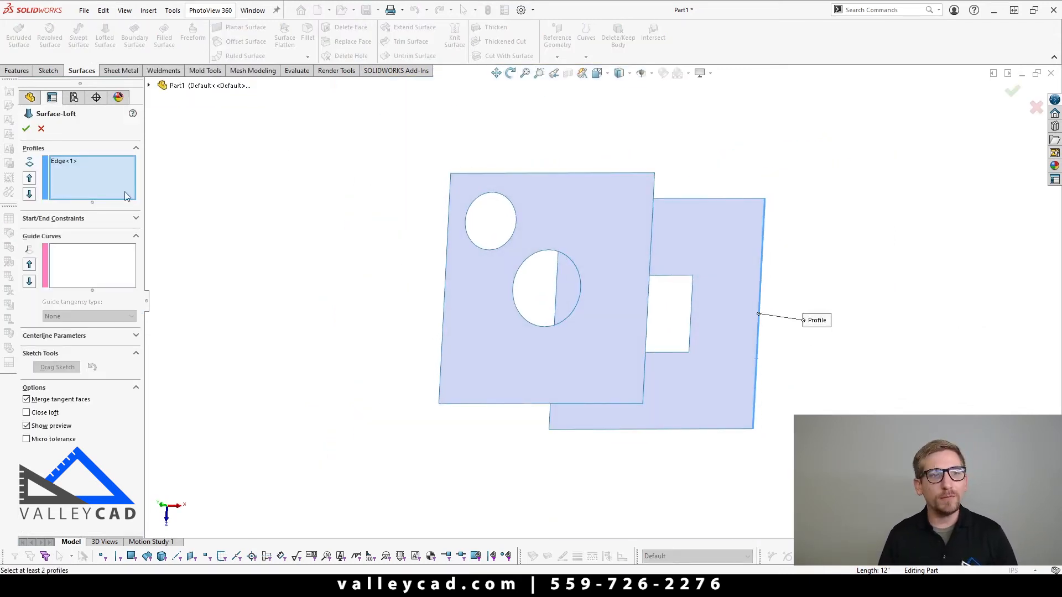
pyautogui.rightClick(101, 179)
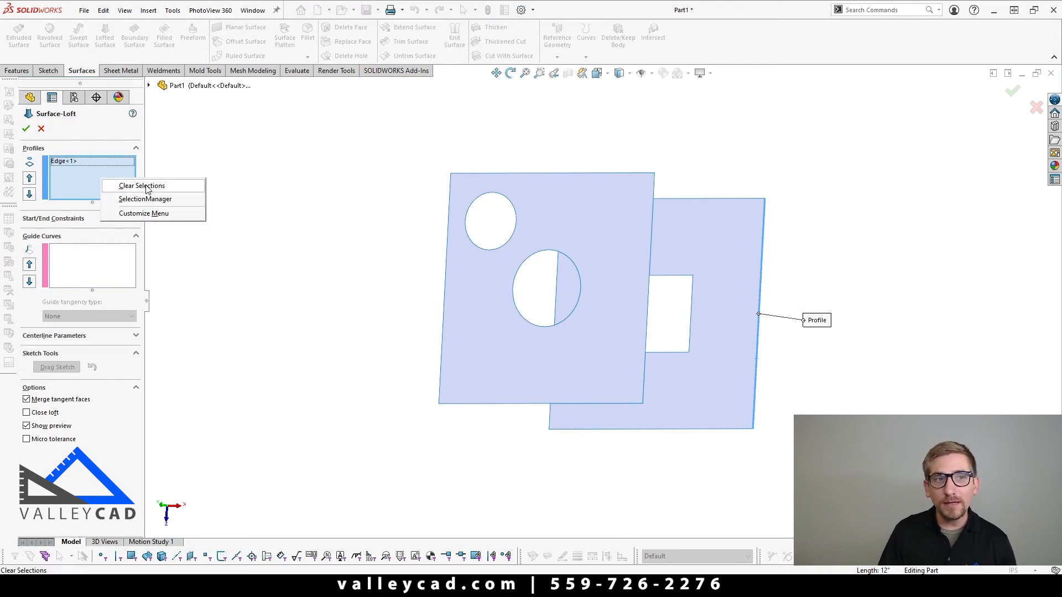
pyautogui.click(144, 188)
pyautogui.click(550, 326)
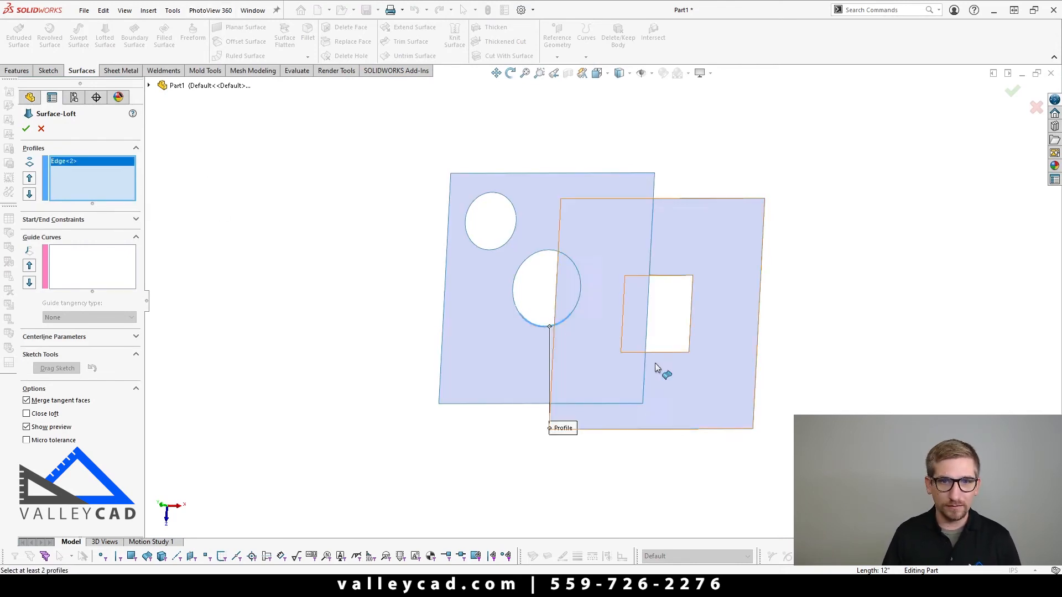
pyautogui.click(676, 352)
pyautogui.moveTo(658, 400); pyautogui.dragTo(689, 429, button='middle')
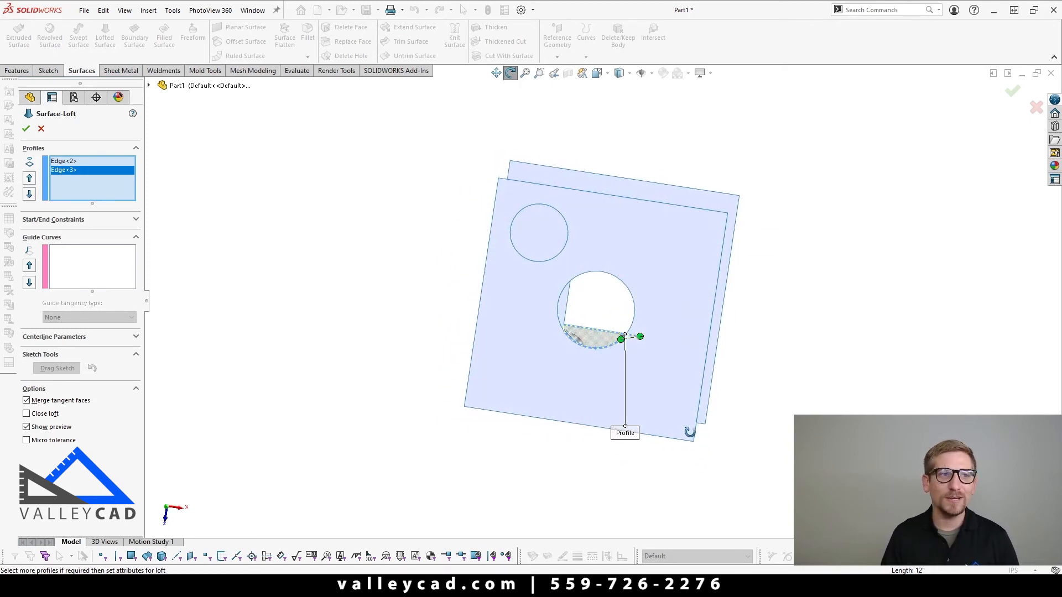
# Replace the loft's second profile with the right edge of the square cutout and create the lofted surface
pyautogui.rightClick(71, 169)
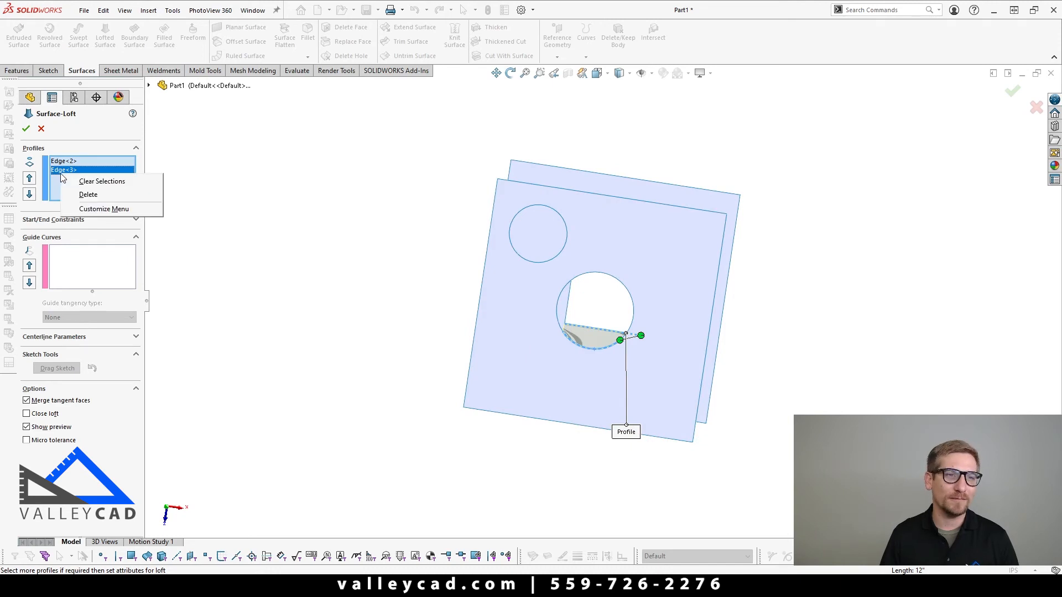
pyautogui.click(83, 192)
pyautogui.moveTo(611, 350); pyautogui.dragTo(702, 422, button='middle')
pyautogui.click(707, 349)
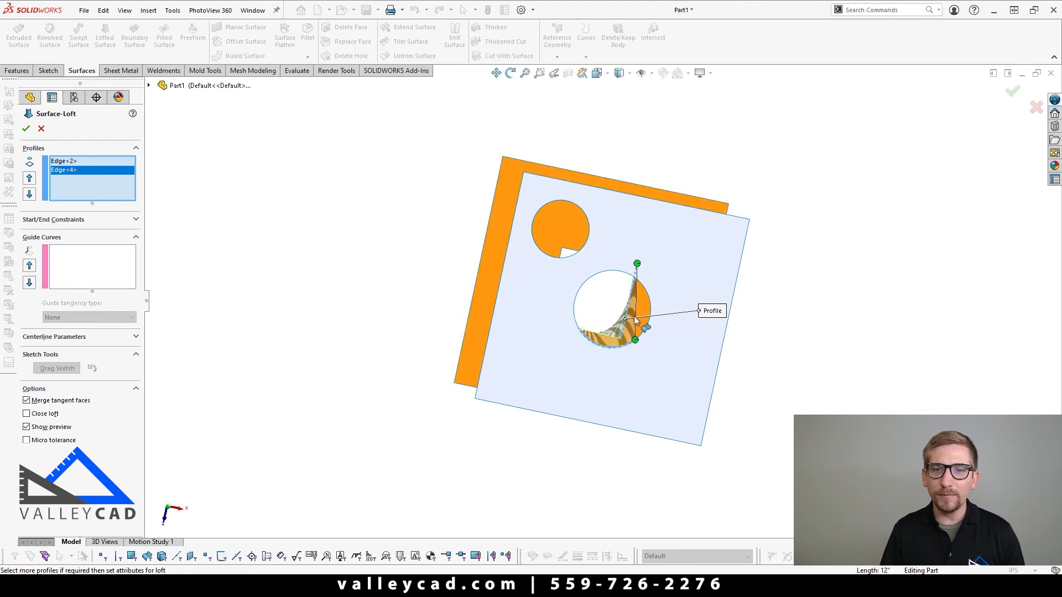
pyautogui.moveTo(634, 317)
pyautogui.mouseDown(button='middle')
pyautogui.moveTo(612, 257)
pyautogui.moveTo(581, 237)
pyautogui.moveTo(569, 294)
pyautogui.moveTo(619, 358)
pyautogui.moveTo(622, 299)
pyautogui.mouseUp(button='middle')
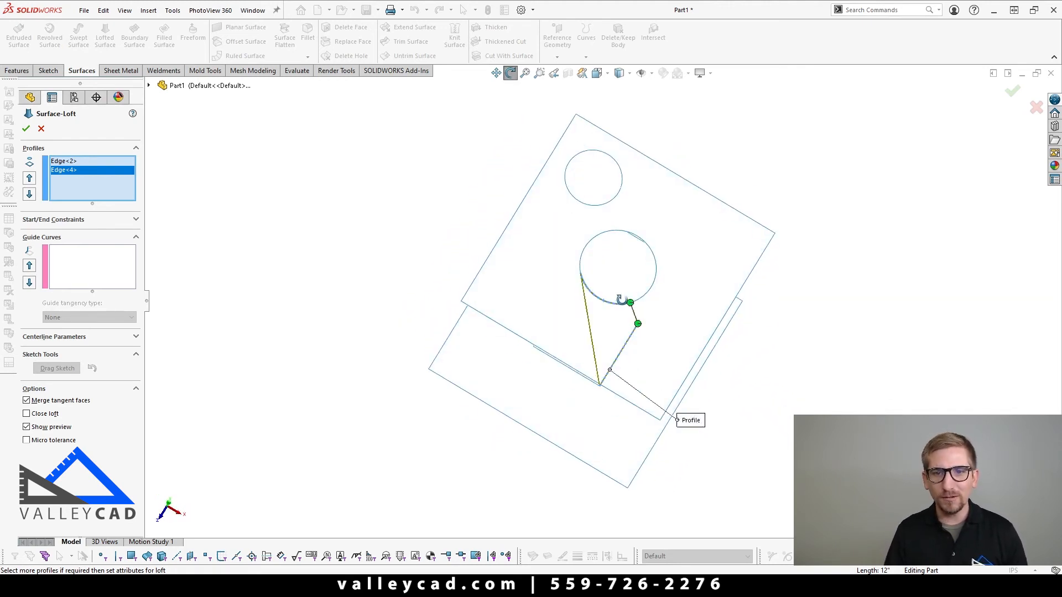
pyautogui.click(26, 129)
pyautogui.moveTo(481, 316)
pyautogui.mouseDown(button='middle')
pyautogui.moveTo(426, 358)
pyautogui.moveTo(417, 285)
pyautogui.moveTo(370, 197)
pyautogui.moveTo(310, 209)
pyautogui.moveTo(282, 234)
pyautogui.moveTo(268, 260)
pyautogui.moveTo(267, 310)
pyautogui.moveTo(282, 358)
pyautogui.moveTo(287, 350)
pyautogui.moveTo(406, 407)
pyautogui.moveTo(391, 505)
pyautogui.moveTo(348, 509)
pyautogui.moveTo(362, 453)
pyautogui.mouseUp(button='middle')
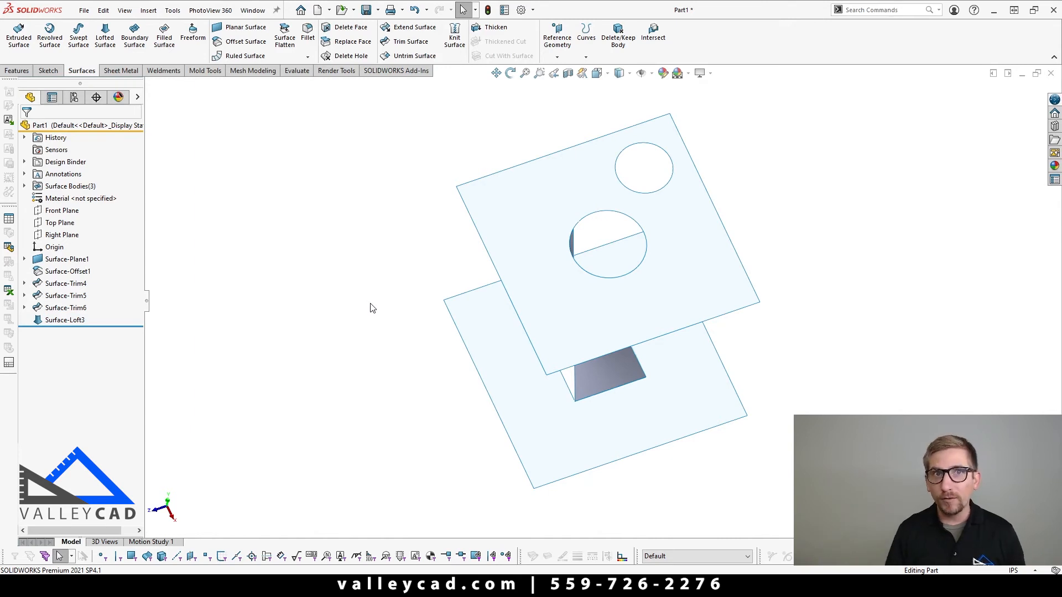
pyautogui.moveTo(372, 308); pyautogui.dragTo(378, 361, button='middle')
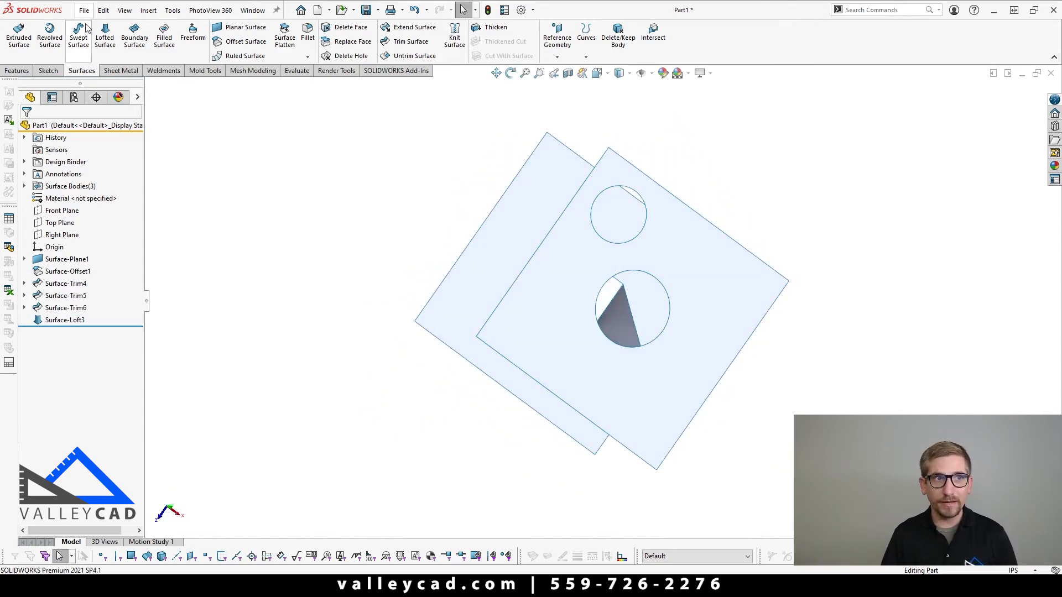
# Start a second surface loft using the circular cutout's upper arc and the square cutout's left edge as profiles
pyautogui.click(105, 38)
pyautogui.moveTo(344, 402); pyautogui.dragTo(343, 376, button='middle')
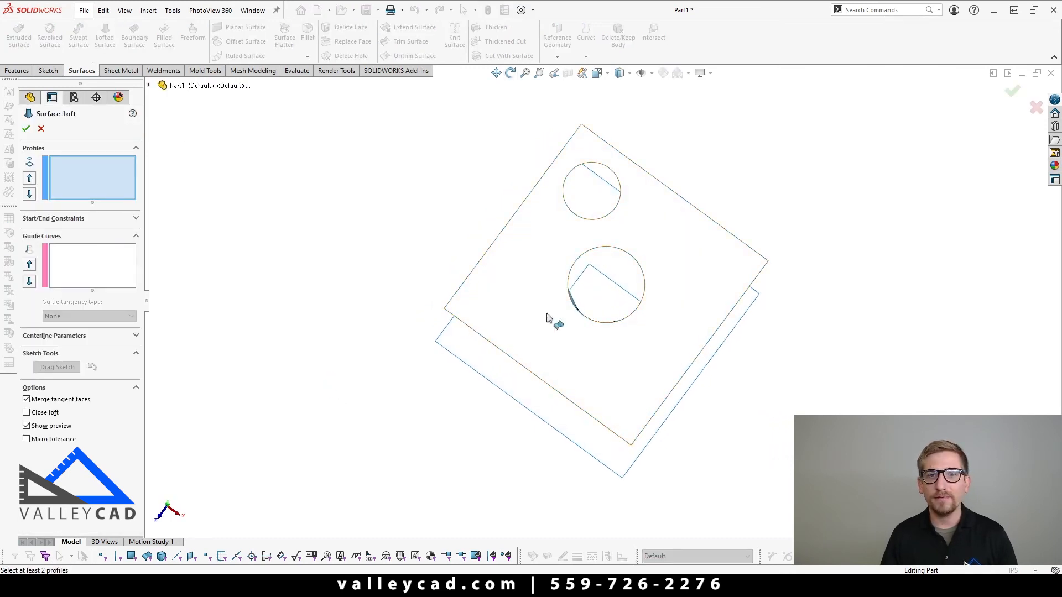
pyautogui.click(630, 267)
pyautogui.scroll(-4, 620, 277)
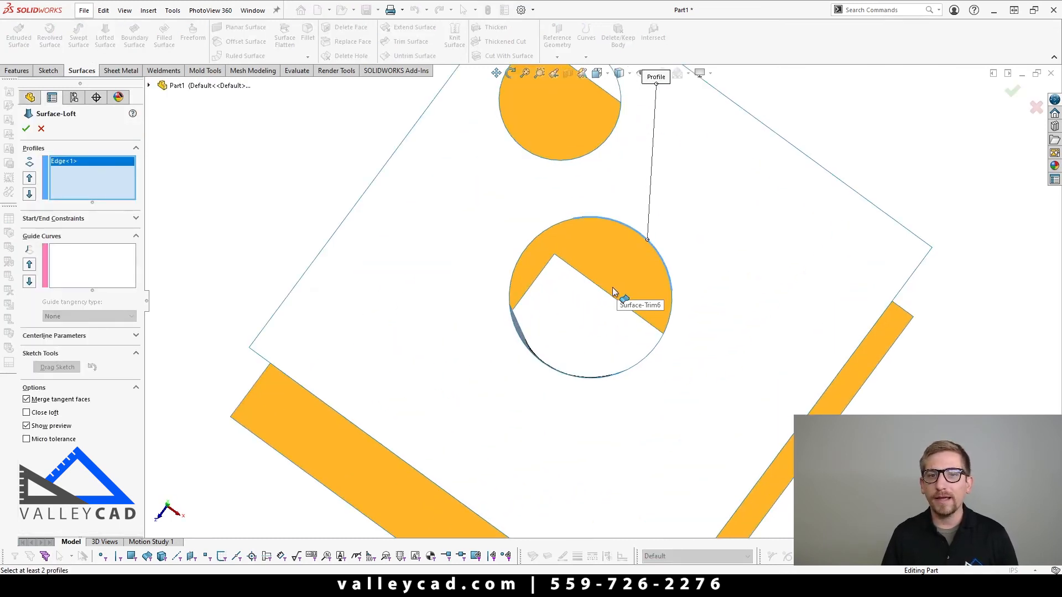
pyautogui.click(535, 293)
pyautogui.scroll(5, 573, 336)
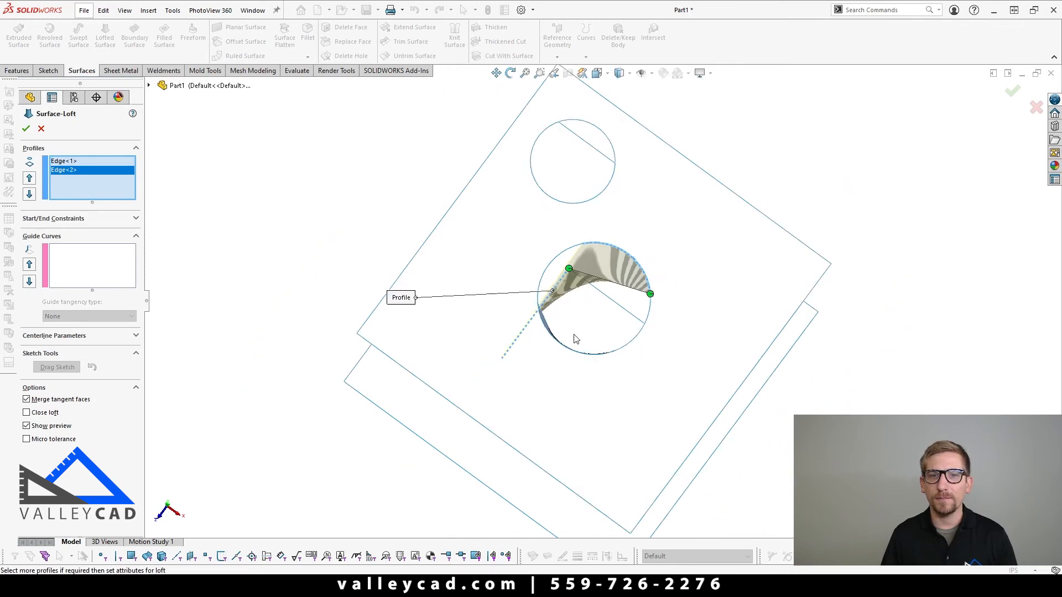
# Move the loft connector to the opposite end of the upper arc to untwist the surface, and create the loft
pyautogui.moveTo(574, 336); pyautogui.dragTo(652, 324, button='middle')
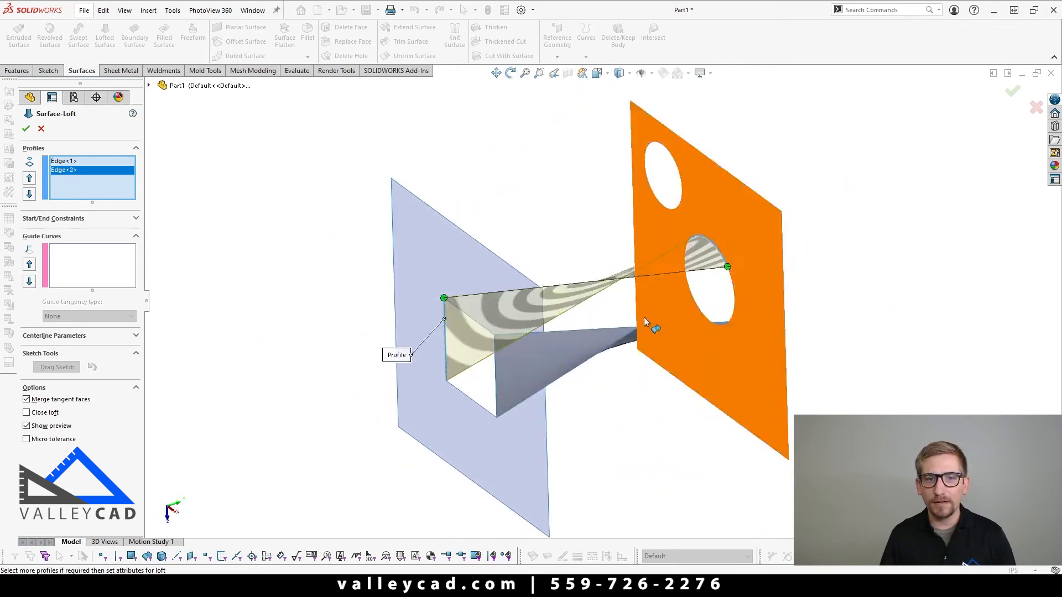
pyautogui.moveTo(447, 373)
pyautogui.mouseDown(button='middle')
pyautogui.moveTo(528, 397)
pyautogui.moveTo(466, 410)
pyautogui.moveTo(412, 466)
pyautogui.moveTo(399, 320)
pyautogui.moveTo(450, 391)
pyautogui.mouseUp(button='middle')
pyautogui.scroll(-3, 575, 304)
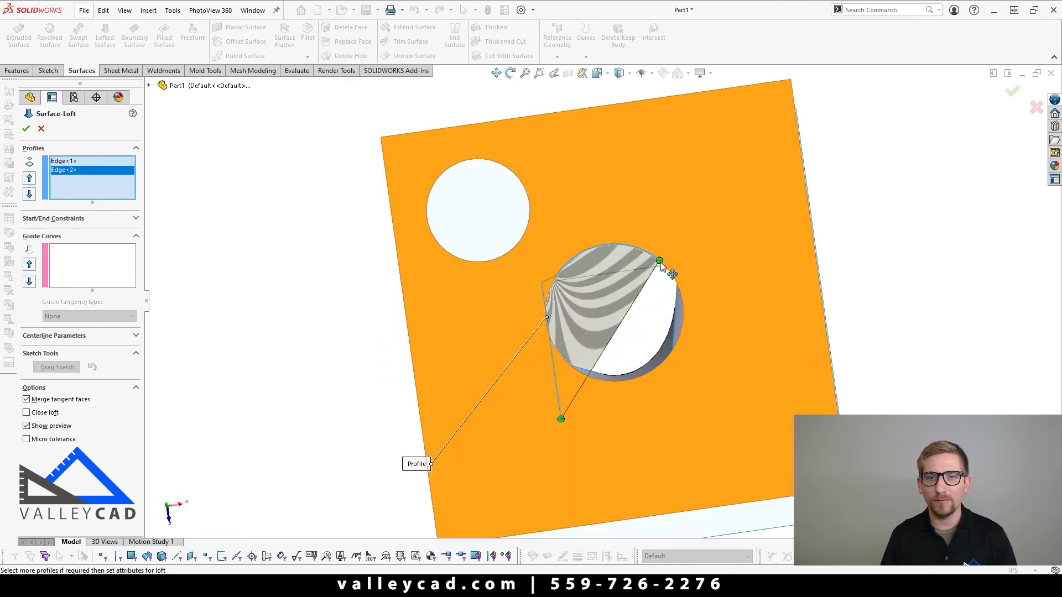
pyautogui.moveTo(661, 262); pyautogui.dragTo(559, 275)
pyautogui.scroll(2, 565, 333)
pyautogui.moveTo(567, 333); pyautogui.dragTo(581, 244, button='middle')
pyautogui.click(25, 129)
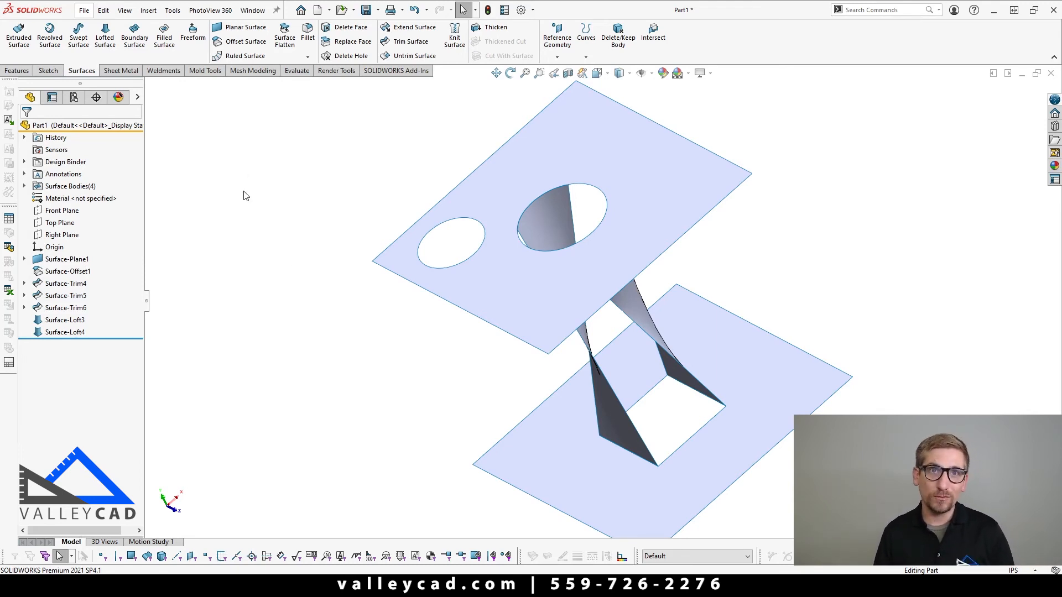
# Fill one gap between the two lofts with a Contact surface bounded by the circular arc, both loft edges and the square's edge
pyautogui.click(164, 39)
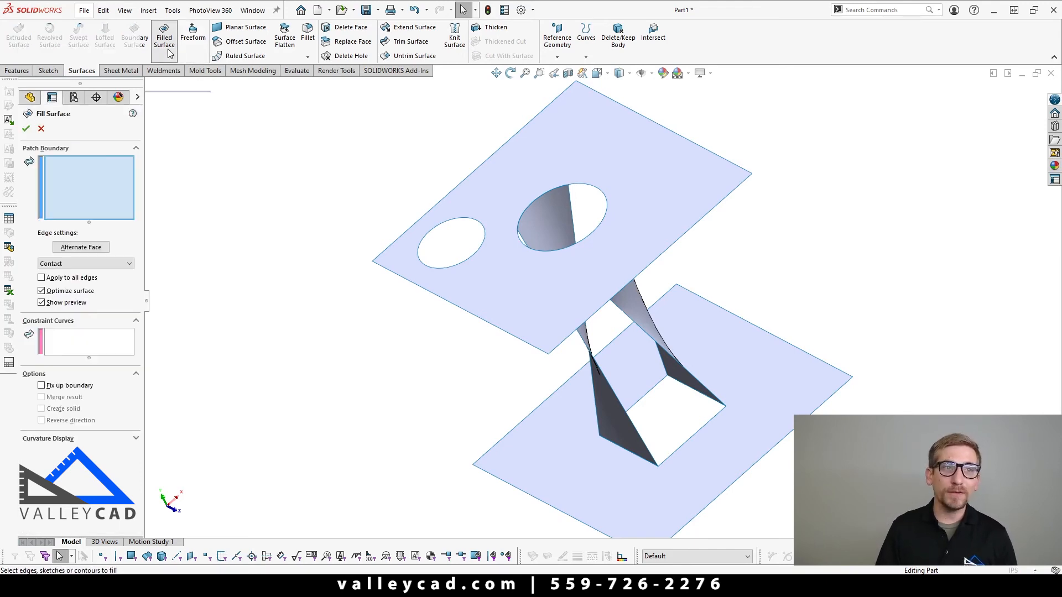
pyautogui.moveTo(348, 368); pyautogui.dragTo(350, 227, button='middle')
pyautogui.scroll(-3, 470, 198)
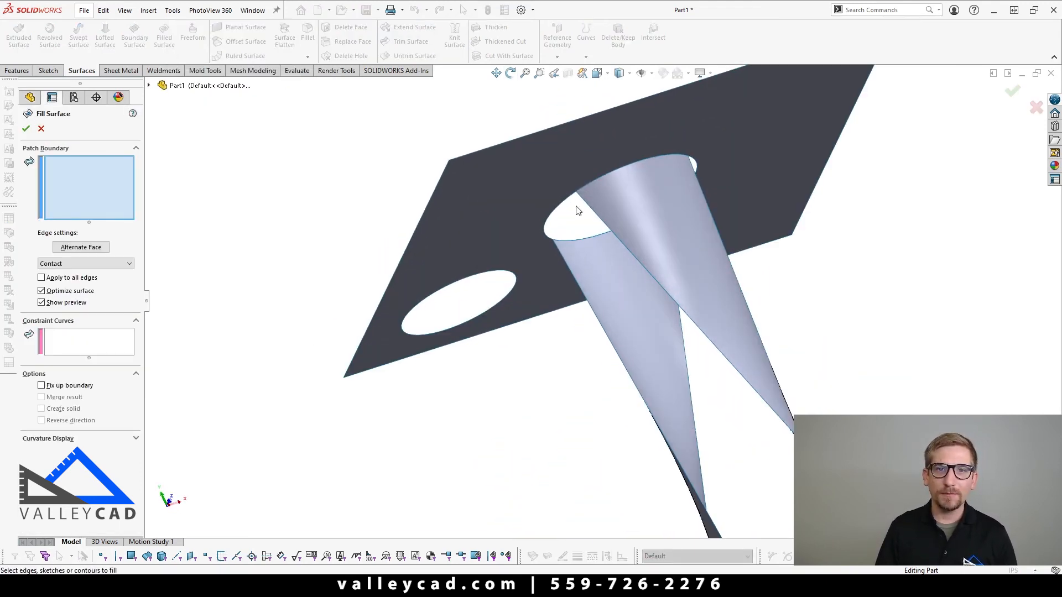
pyautogui.click(562, 206)
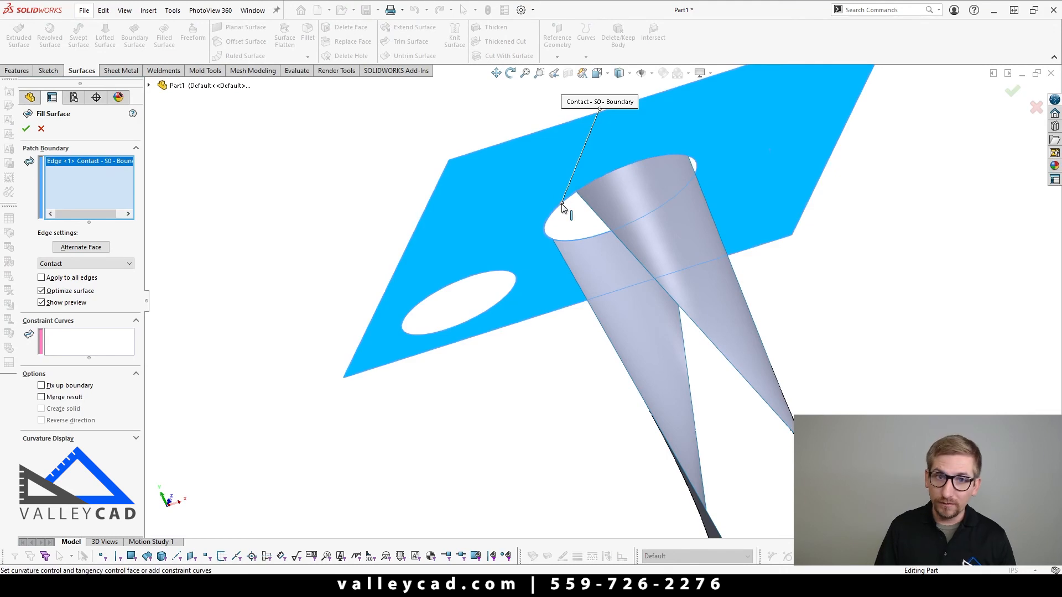
pyautogui.click(571, 267)
pyautogui.moveTo(570, 268); pyautogui.dragTo(714, 474, button='middle')
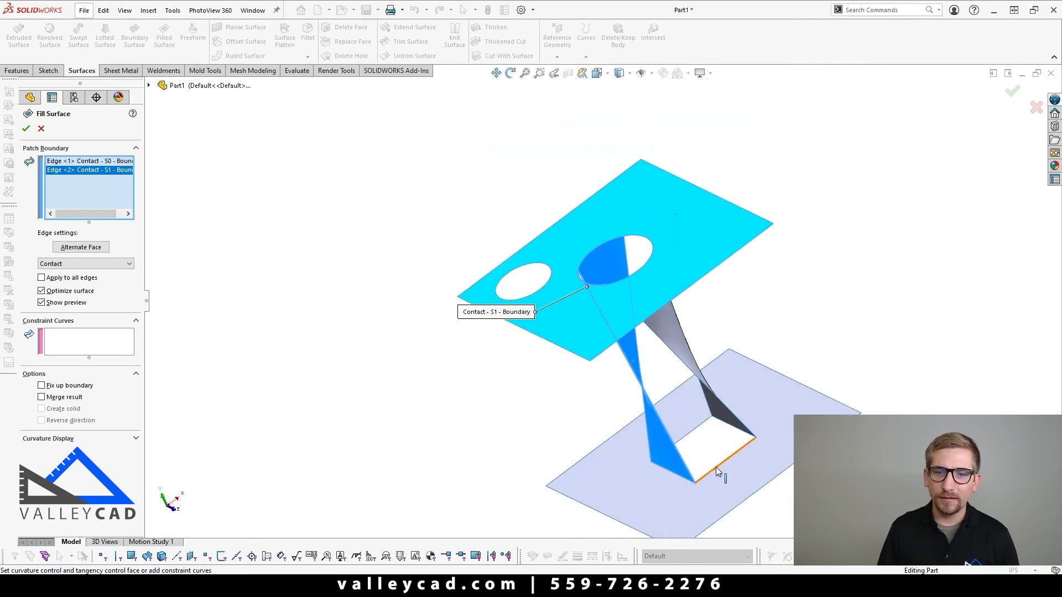
pyautogui.click(716, 467)
pyautogui.click(728, 407)
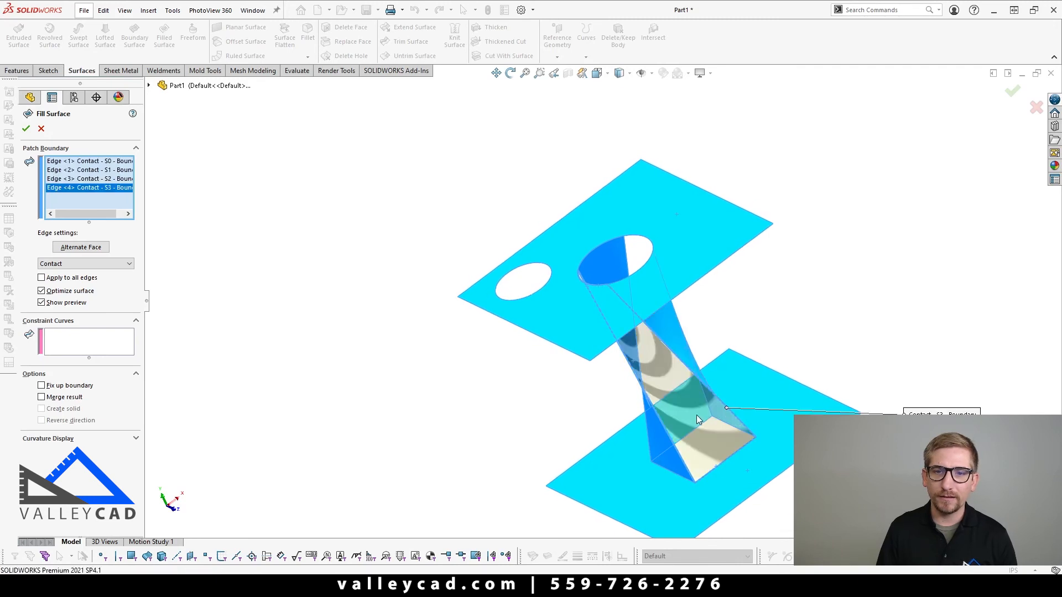
pyautogui.moveTo(696, 414); pyautogui.dragTo(783, 272, button='middle')
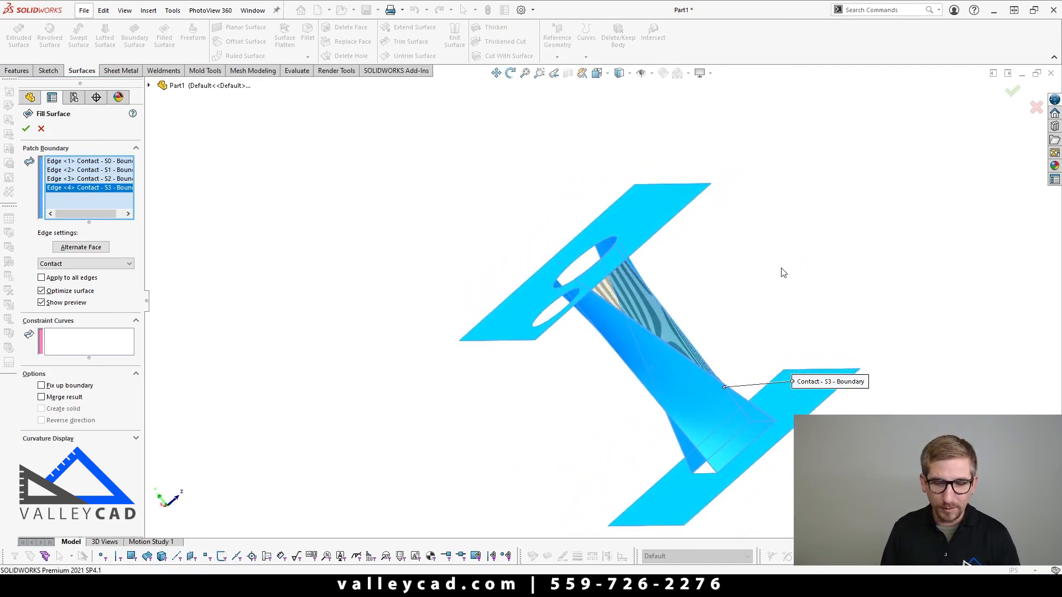
pyautogui.press('Return')
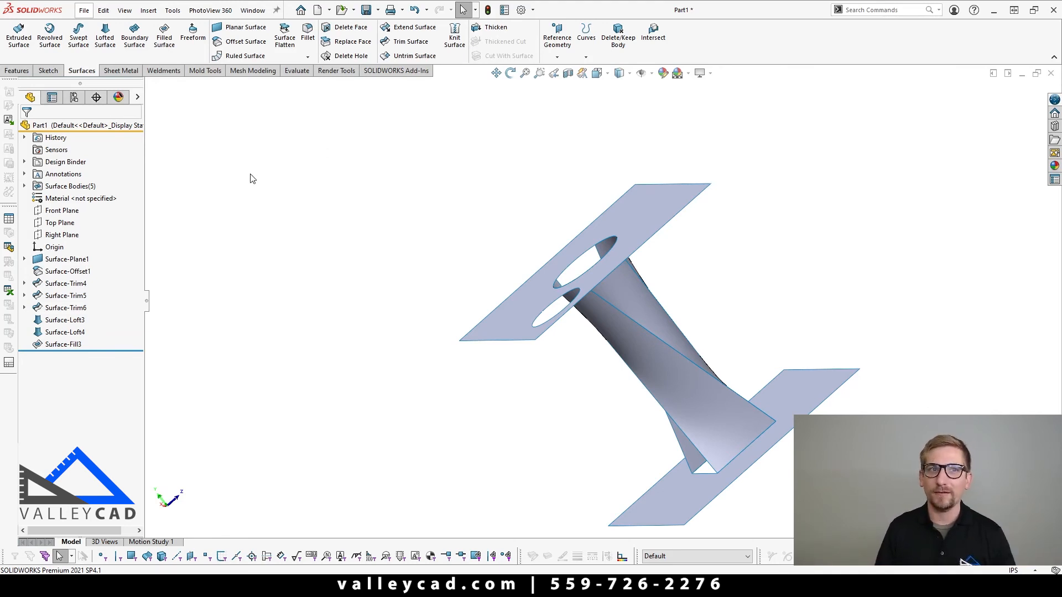
pyautogui.moveTo(251, 178); pyautogui.dragTo(297, 154, button='middle')
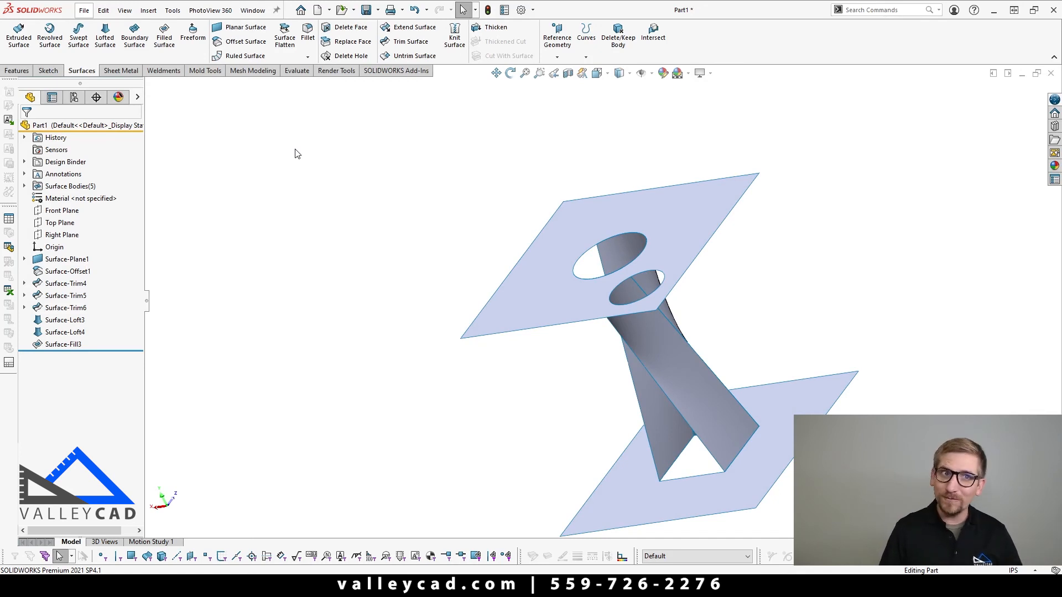
# Fill the remaining gap on the opposite side with a surface bounded by the last arc, both loft edges and the square's last edge
pyautogui.click(164, 37)
pyautogui.moveTo(505, 372); pyautogui.dragTo(590, 227, button='middle')
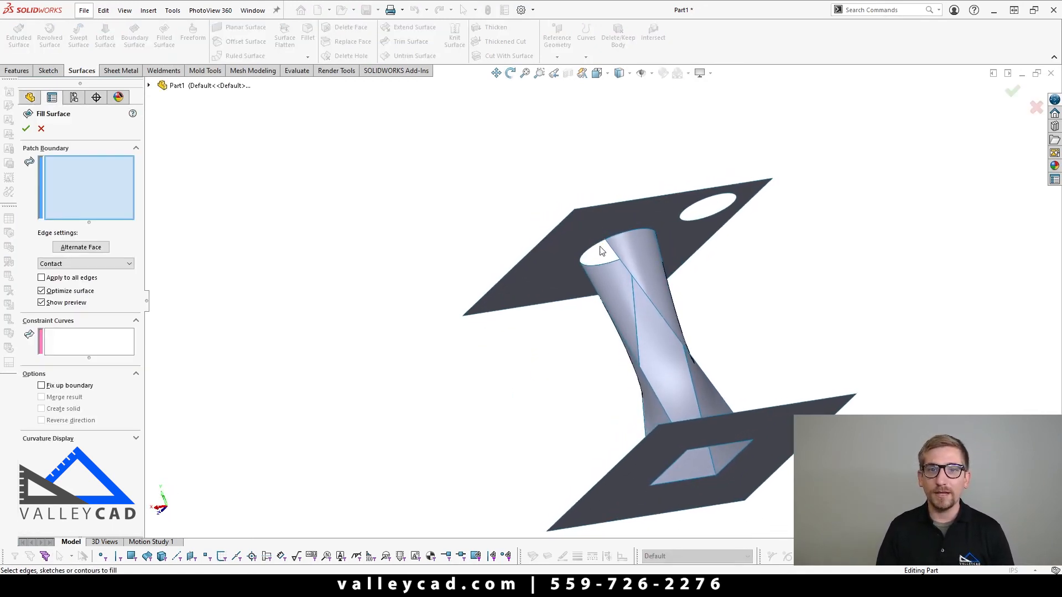
pyautogui.scroll(-4, 599, 246)
pyautogui.click(586, 250)
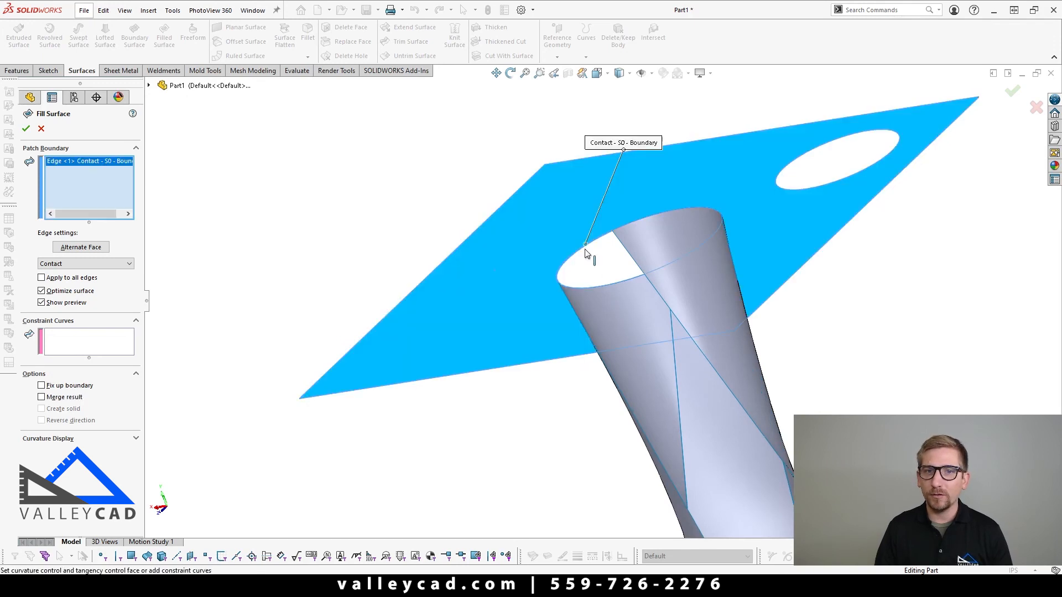
pyautogui.click(588, 334)
pyautogui.moveTo(588, 334); pyautogui.dragTo(694, 511, button='middle')
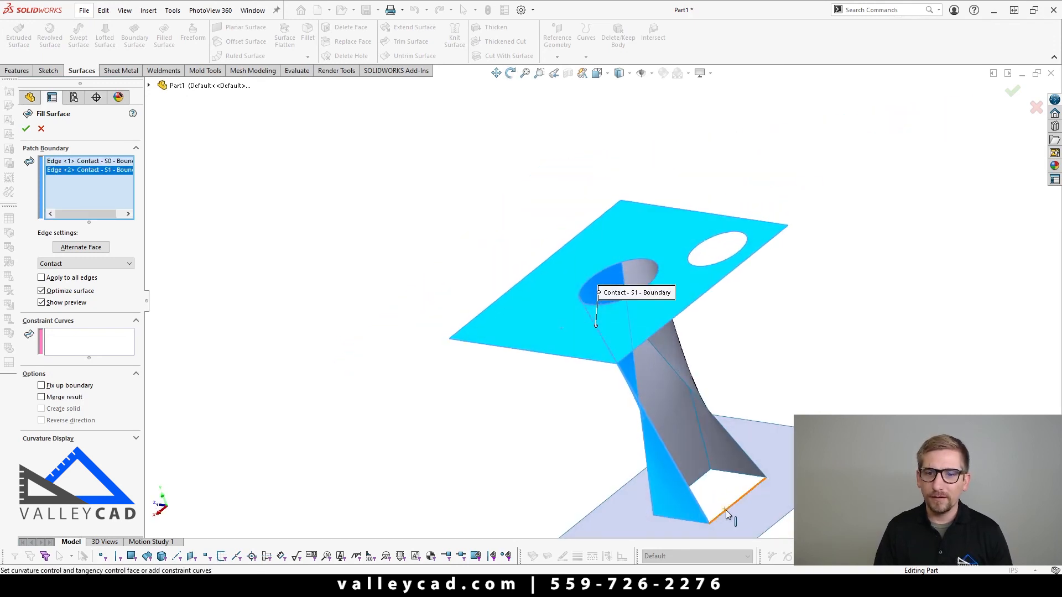
pyautogui.click(724, 511)
pyautogui.click(738, 448)
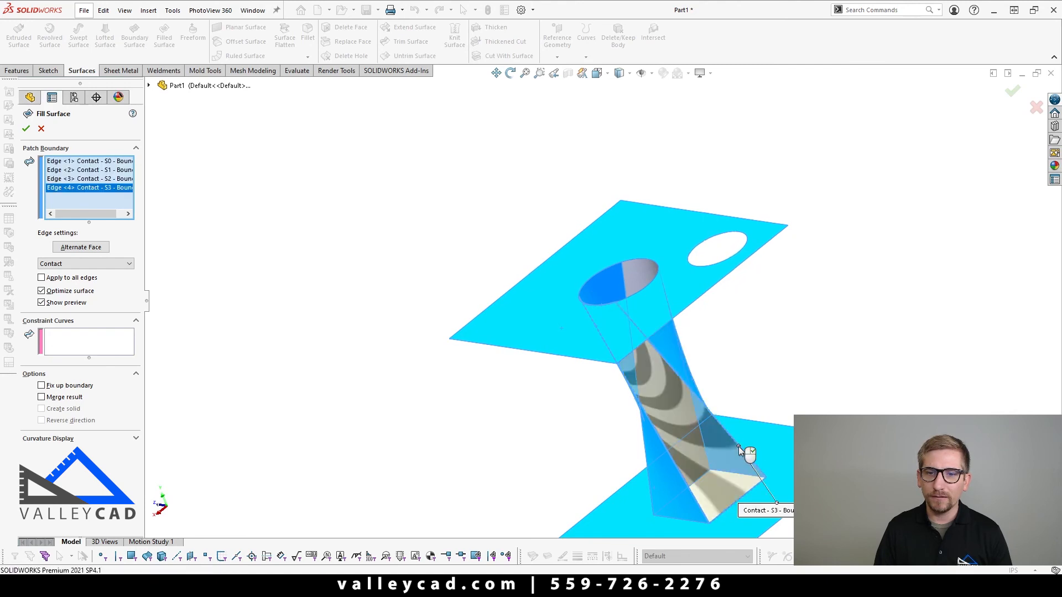
pyautogui.rightClick(738, 447)
# Hide the two planar surface bodies so that only the transition between the circle and the square is displayed
pyautogui.moveTo(737, 448); pyautogui.dragTo(708, 433, button='middle')
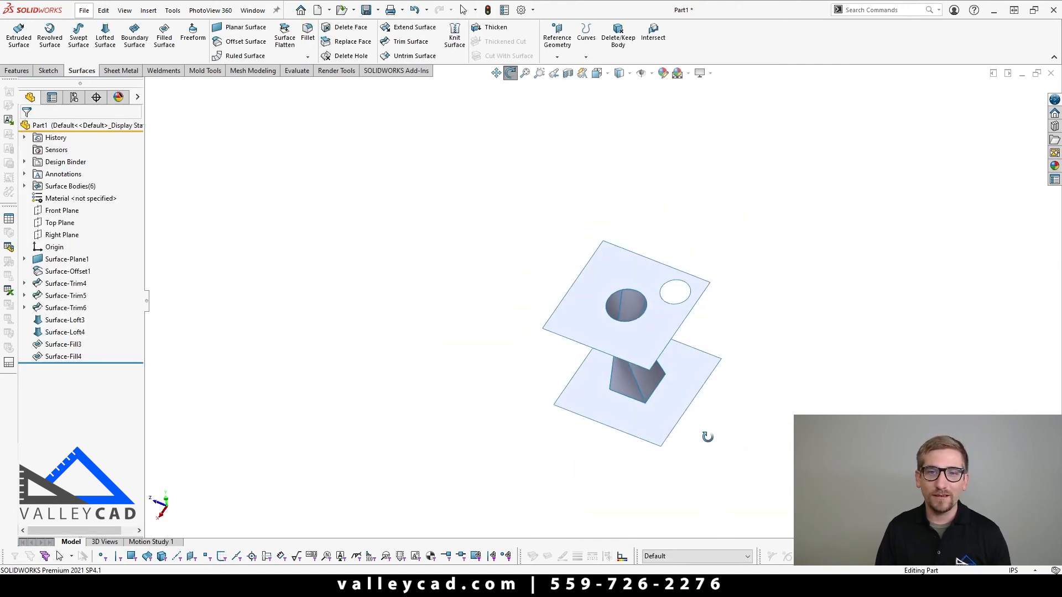
pyautogui.press('Tab')
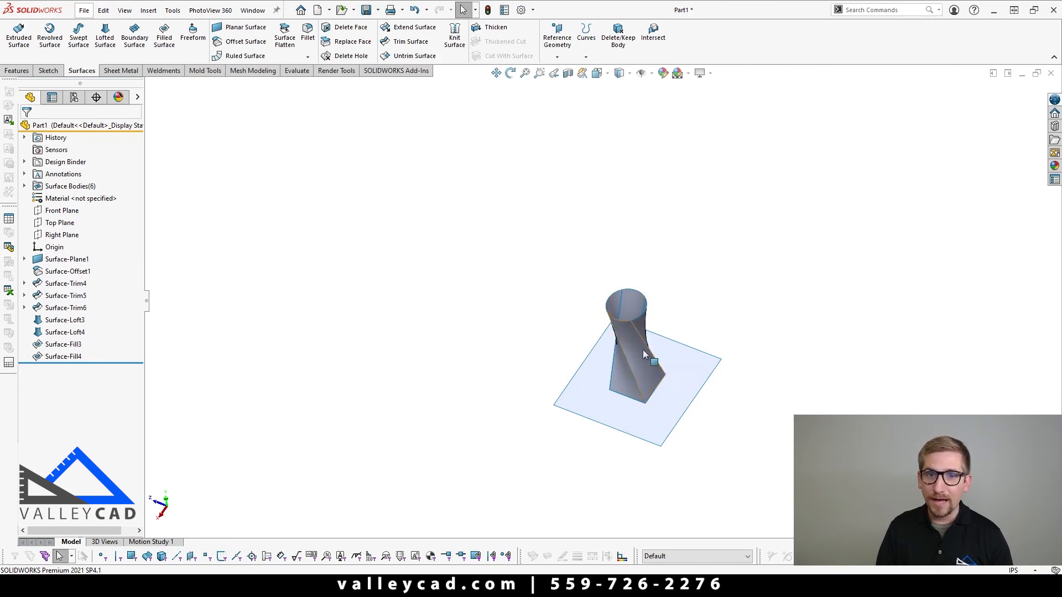
pyautogui.press('Tab')
pyautogui.moveTo(590, 349); pyautogui.dragTo(553, 347)
pyautogui.press('Escape')
pyautogui.hotkey('ctrl', '7')
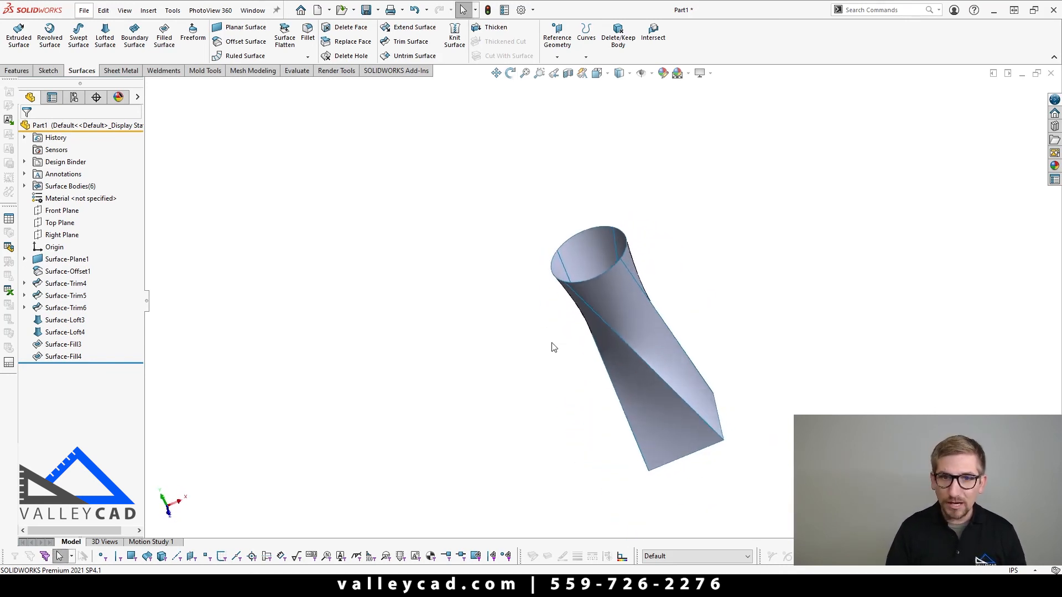
# Knit the two lofted and two filled surfaces together with Merge entities enabled, and check a seam in isometric view
pyautogui.click(455, 37)
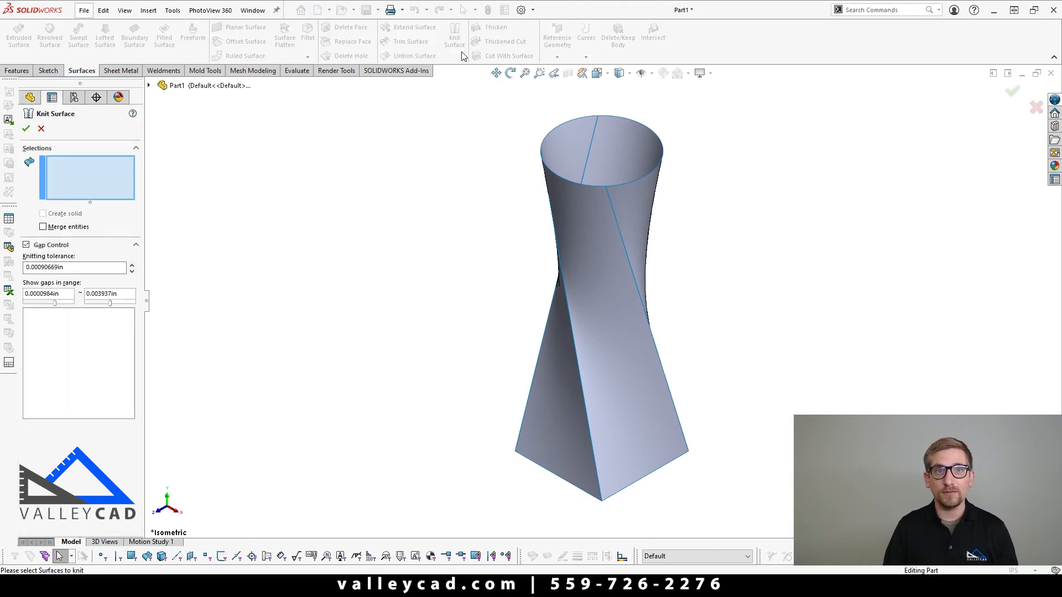
pyautogui.click(630, 235)
pyautogui.click(582, 254)
pyautogui.moveTo(582, 256); pyautogui.dragTo(664, 260, button='middle')
pyautogui.click(582, 333)
pyautogui.moveTo(582, 332); pyautogui.dragTo(645, 387, button='middle')
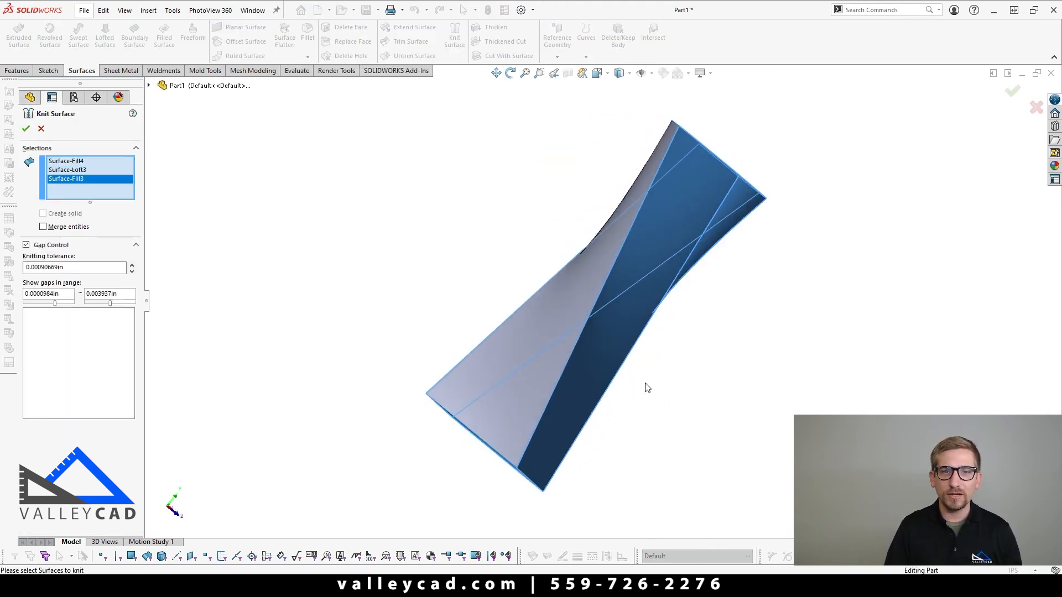
pyautogui.click(529, 386)
pyautogui.click(66, 227)
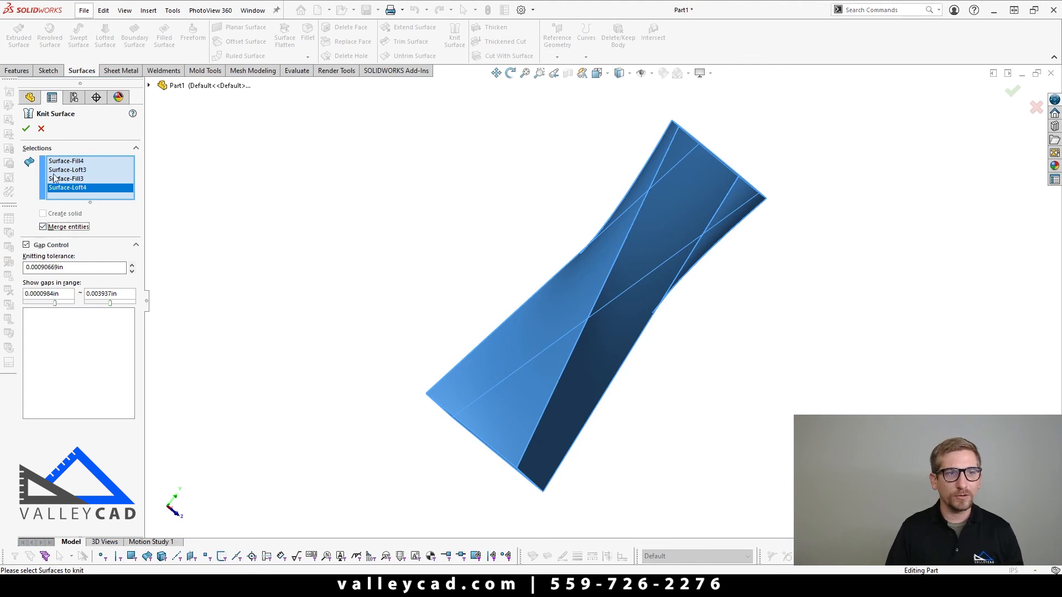
pyautogui.click(26, 128)
pyautogui.hotkey('ctrl', '7')
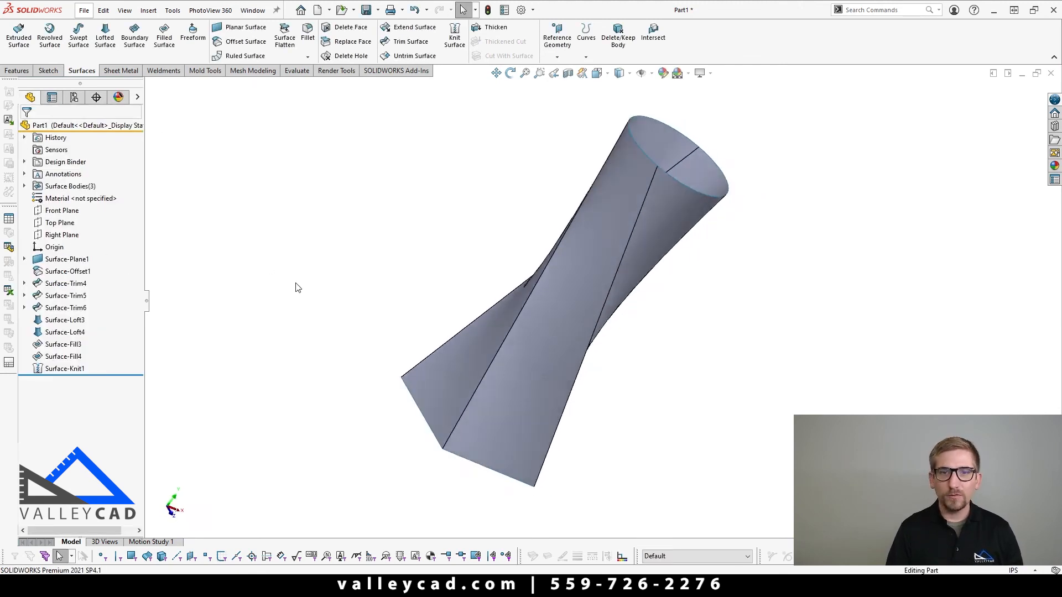
pyautogui.click(618, 227)
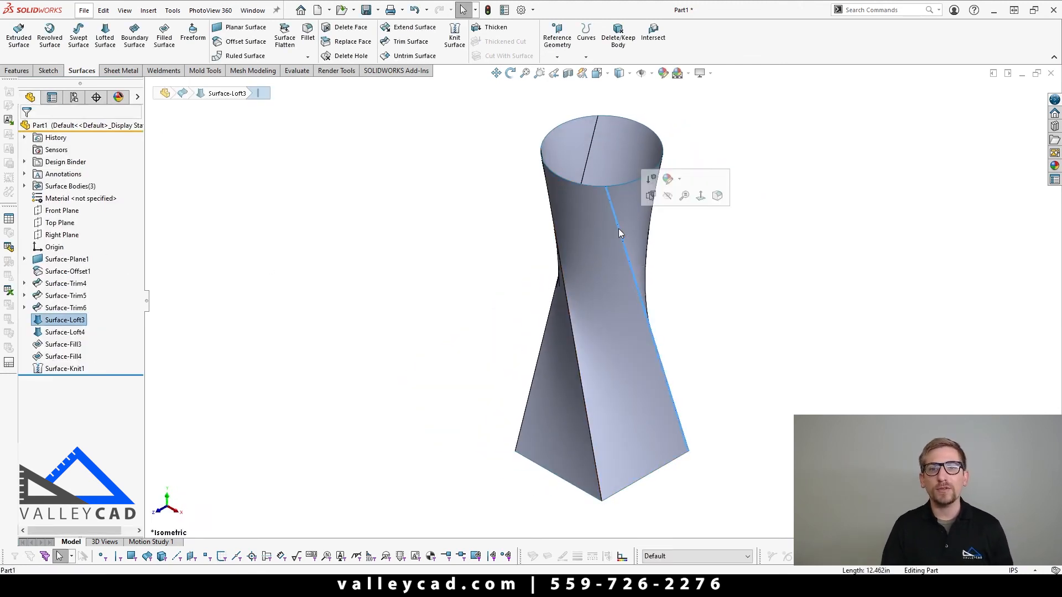
pyautogui.click(479, 262)
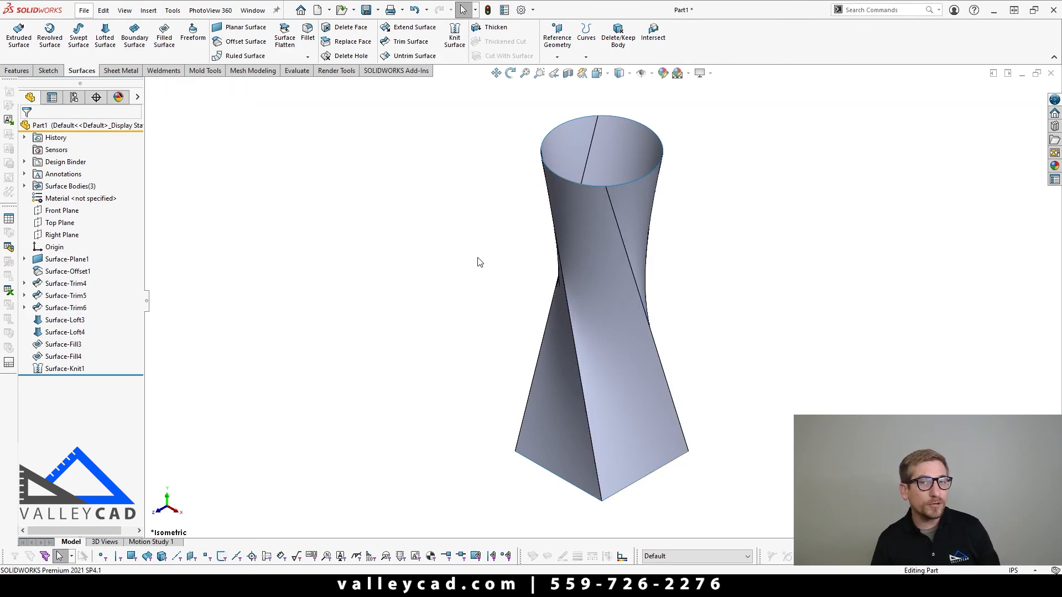